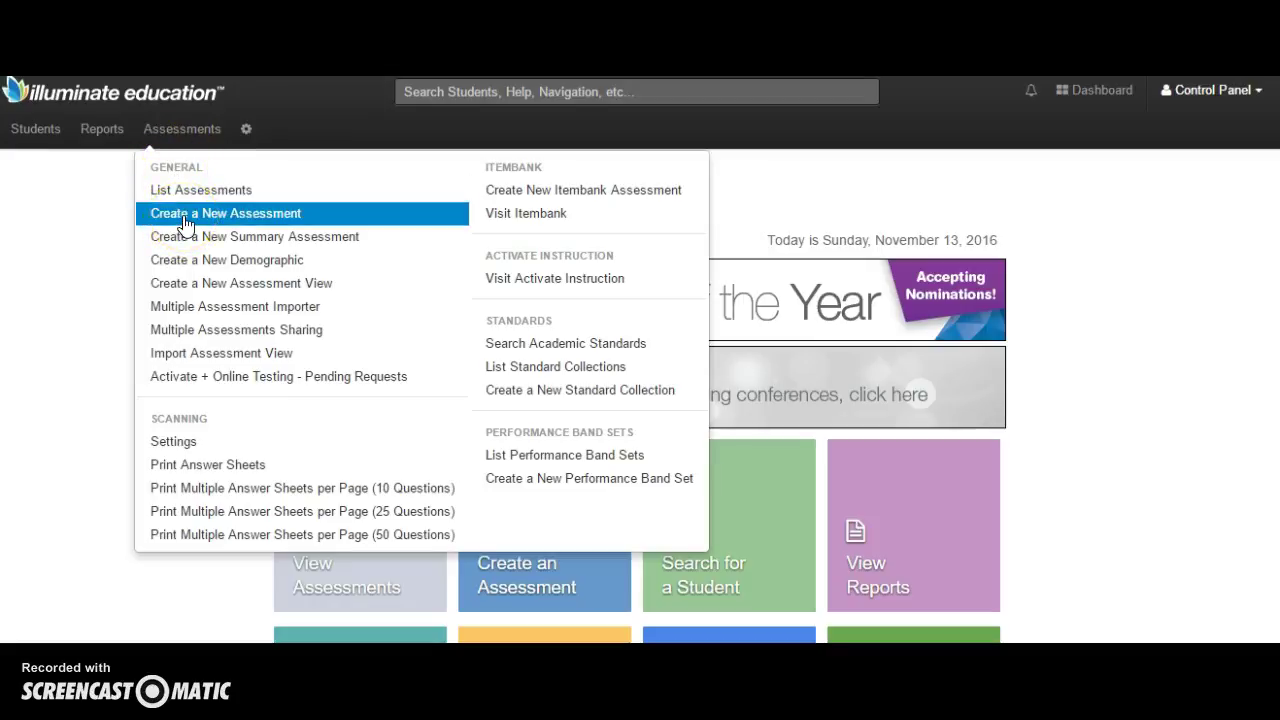
# - Start a new assessment of the Itembank type and proceed to the Illuminate Itembank
pyautogui.click(185, 222)
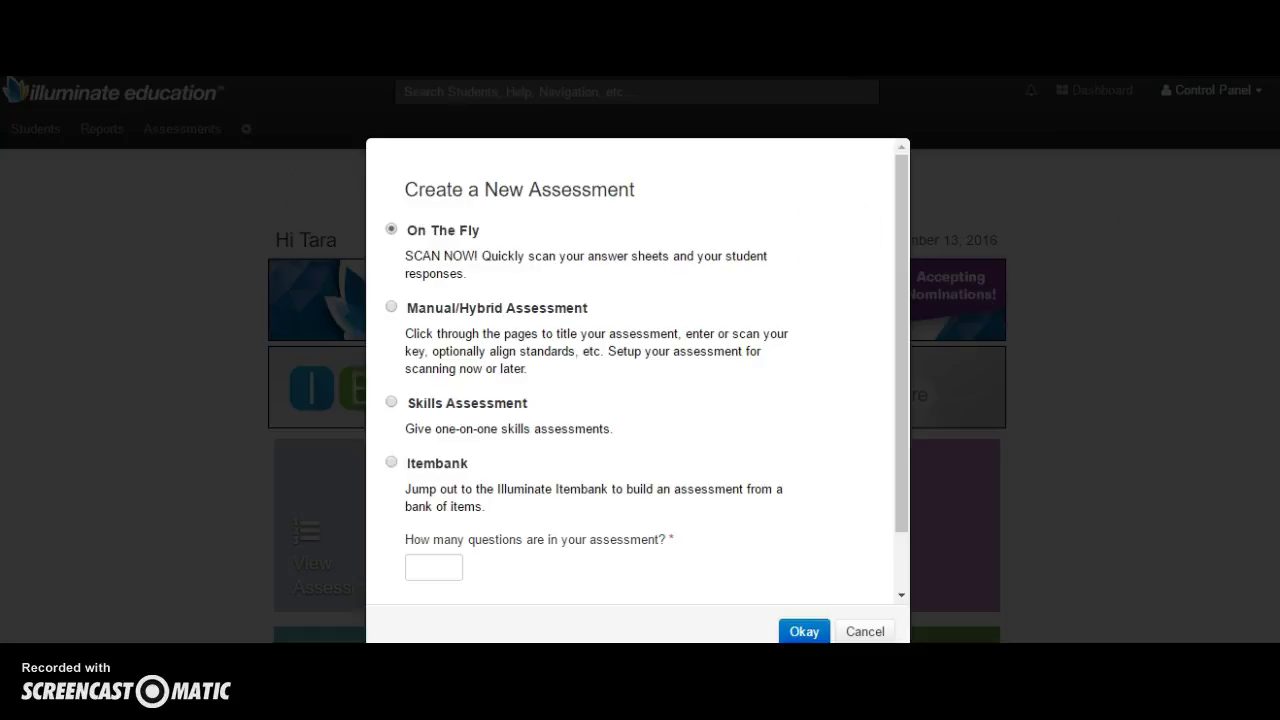
pyautogui.scroll(-1, 640, 380)
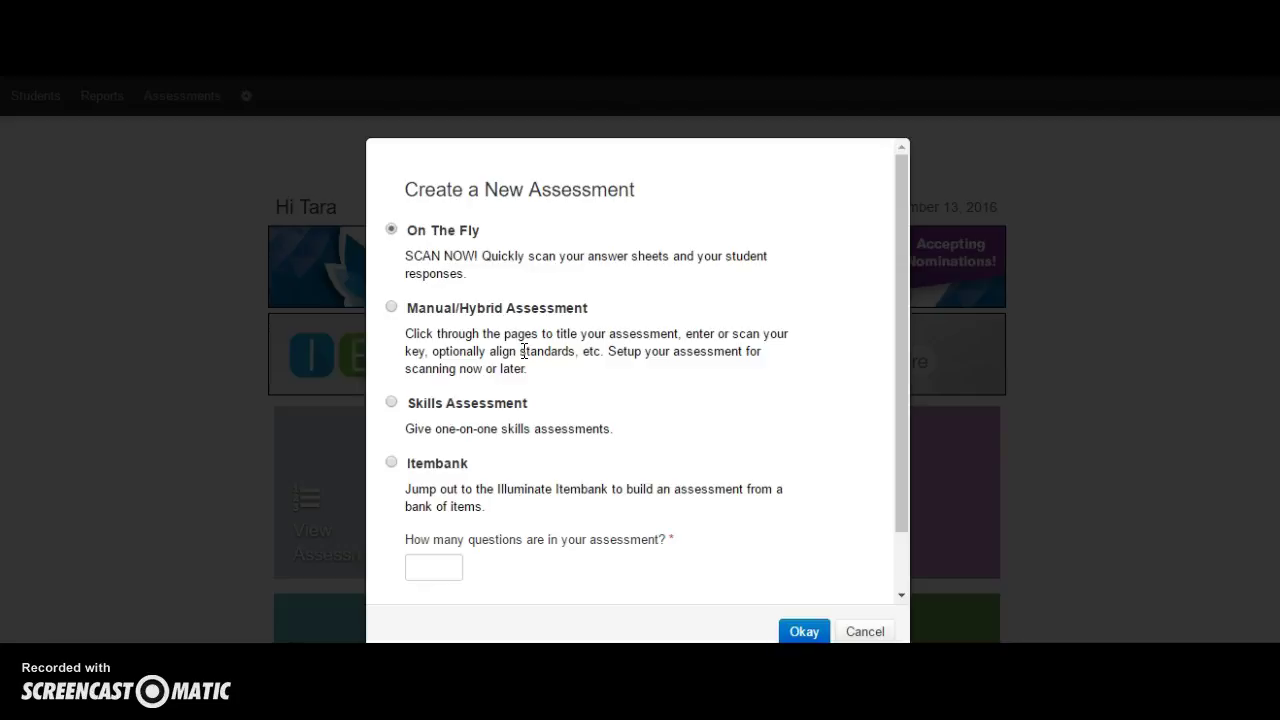
pyautogui.click(391, 466)
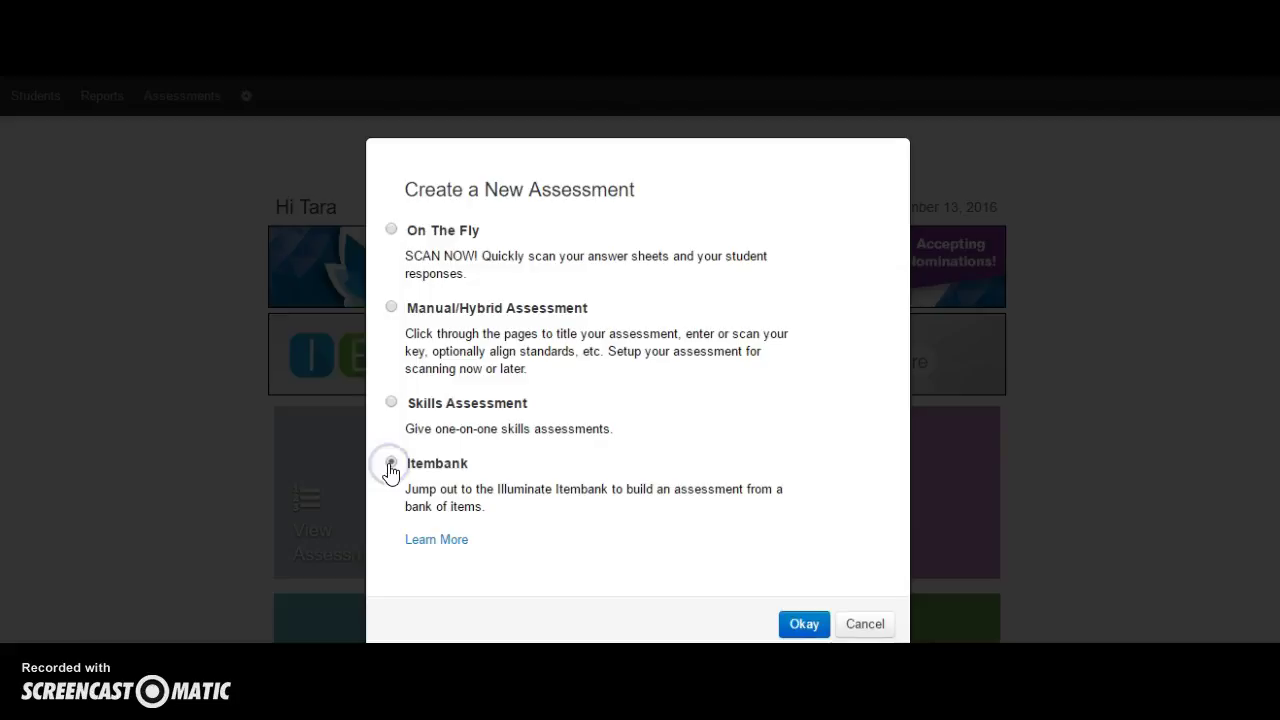
pyautogui.click(805, 625)
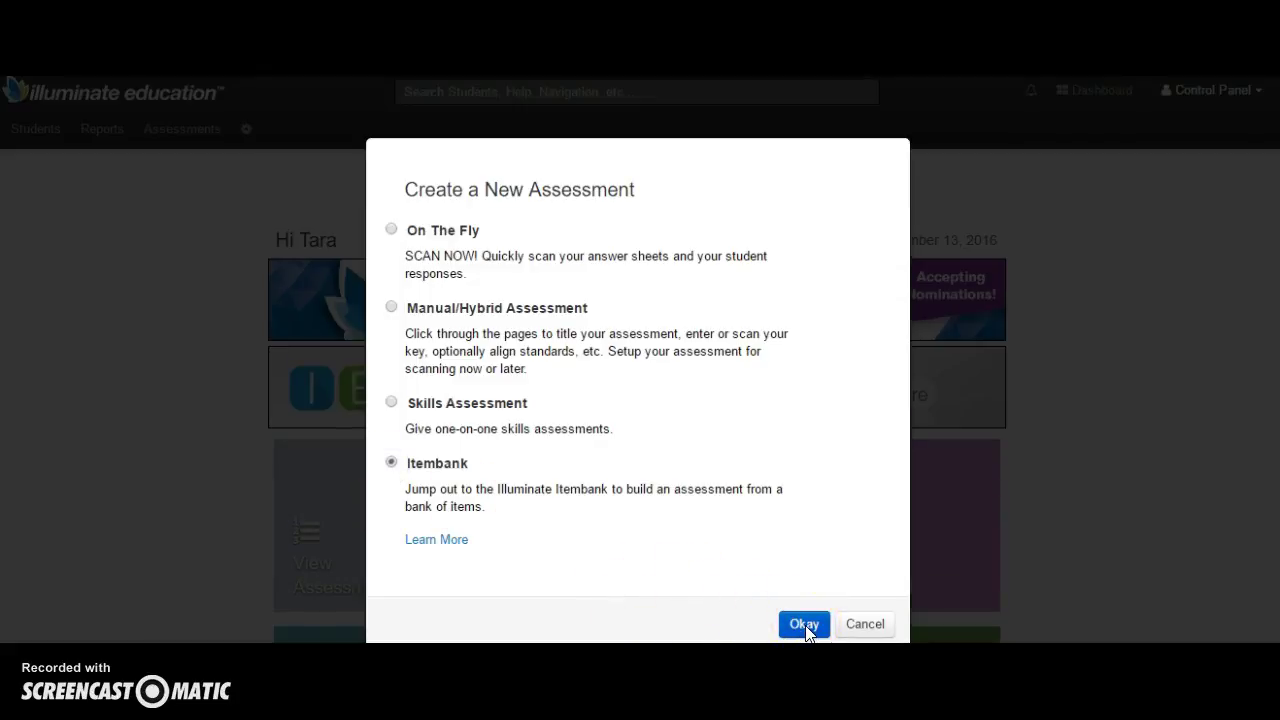
pyautogui.click(805, 625)
pyautogui.click(862, 626)
pyautogui.click(804, 625)
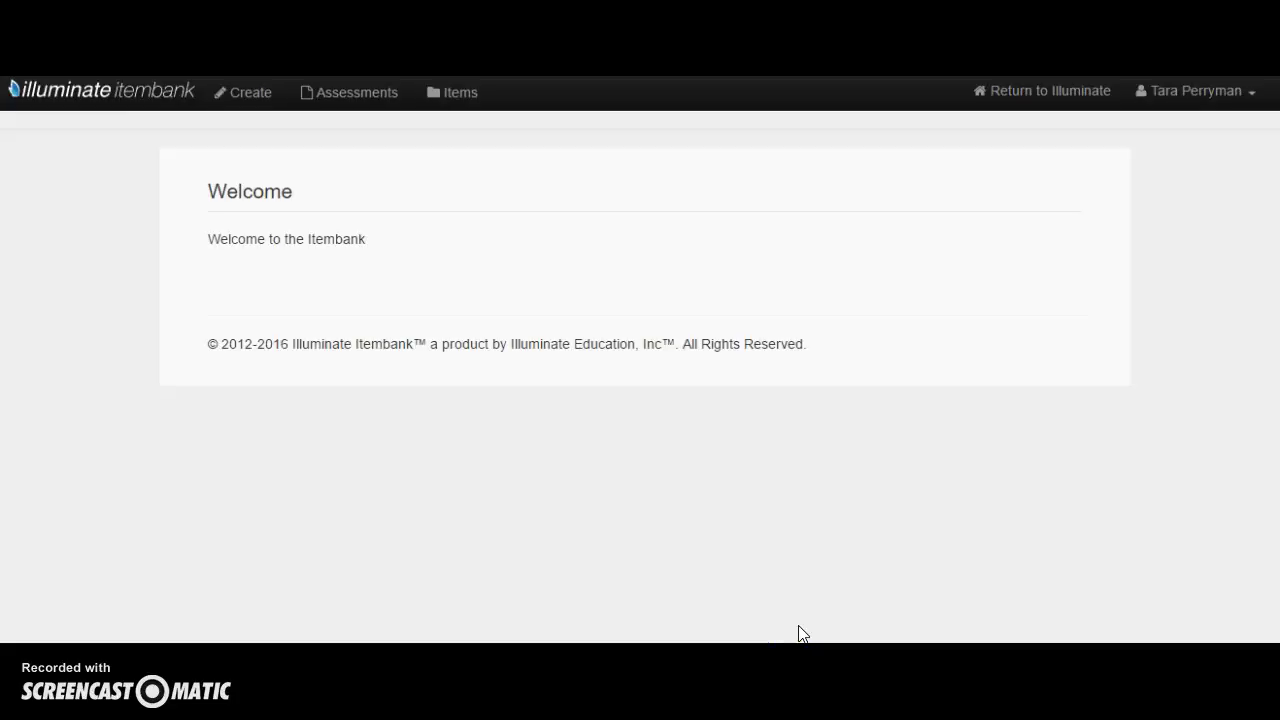
# - Choose Assessment (Standard Mode) as the kind of content to create and proceed
pyautogui.click(776, 617)
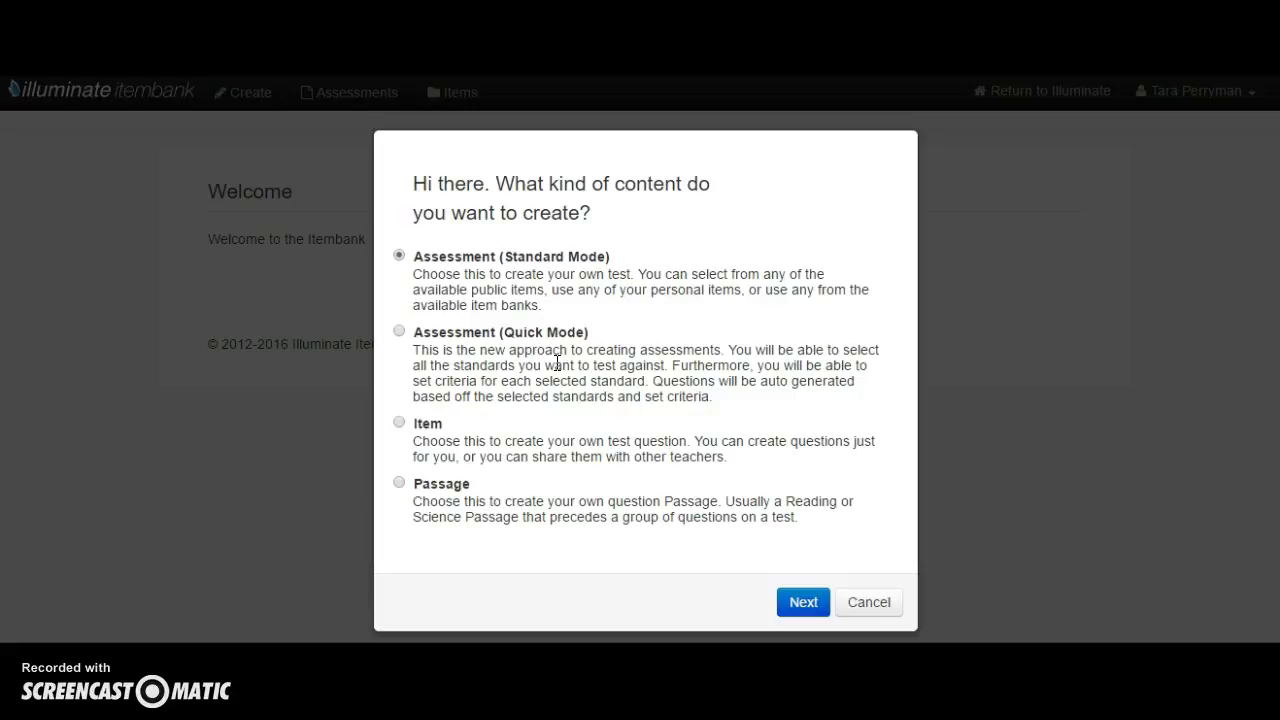
pyautogui.click(558, 272)
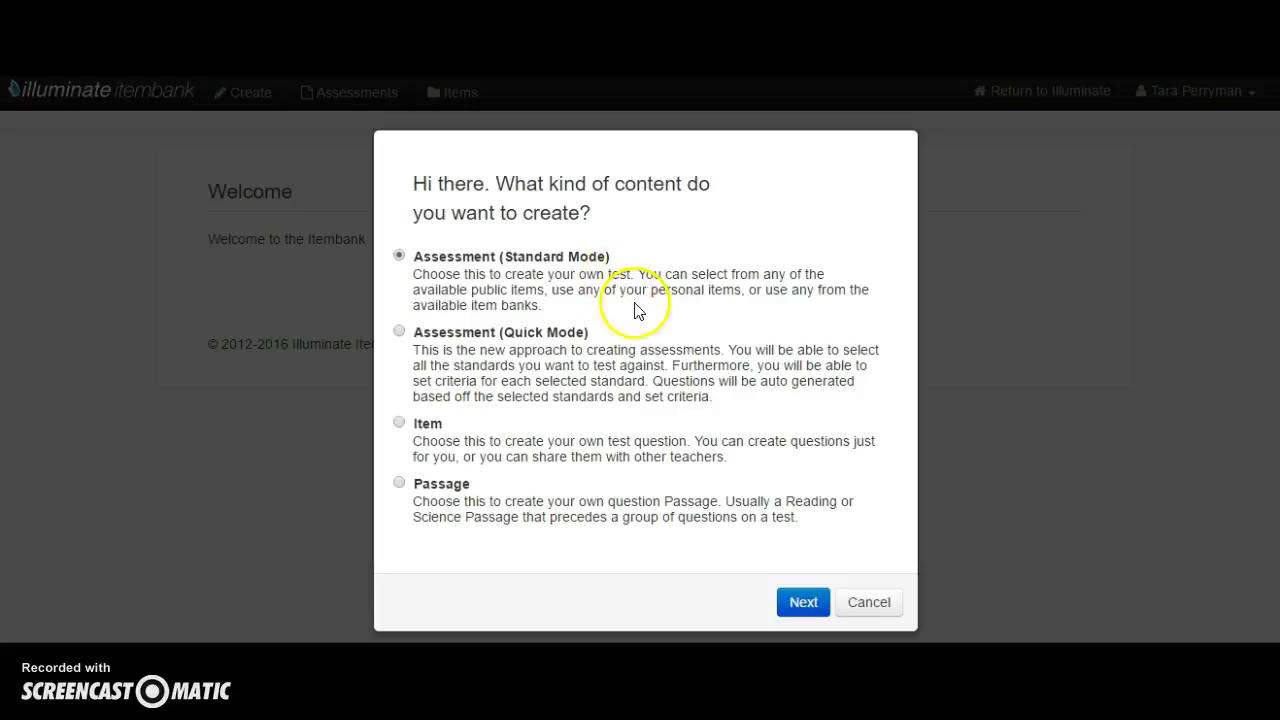
pyautogui.click(802, 608)
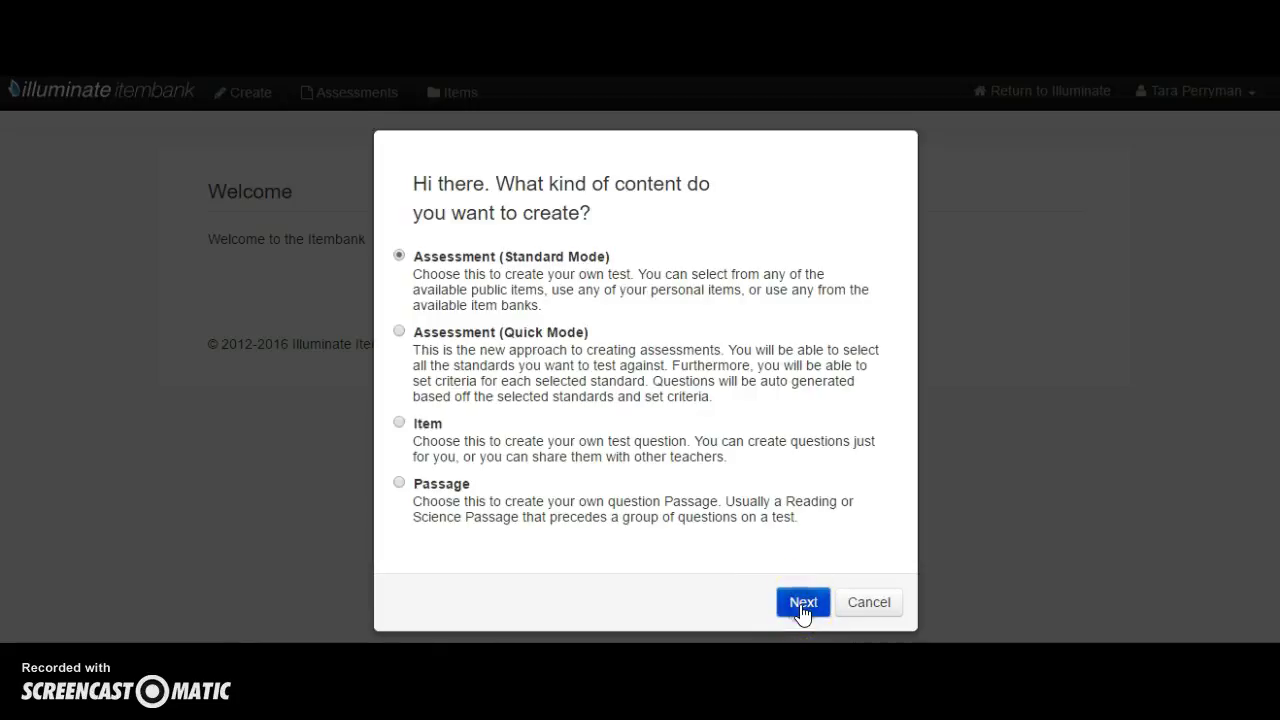
pyautogui.click(802, 610)
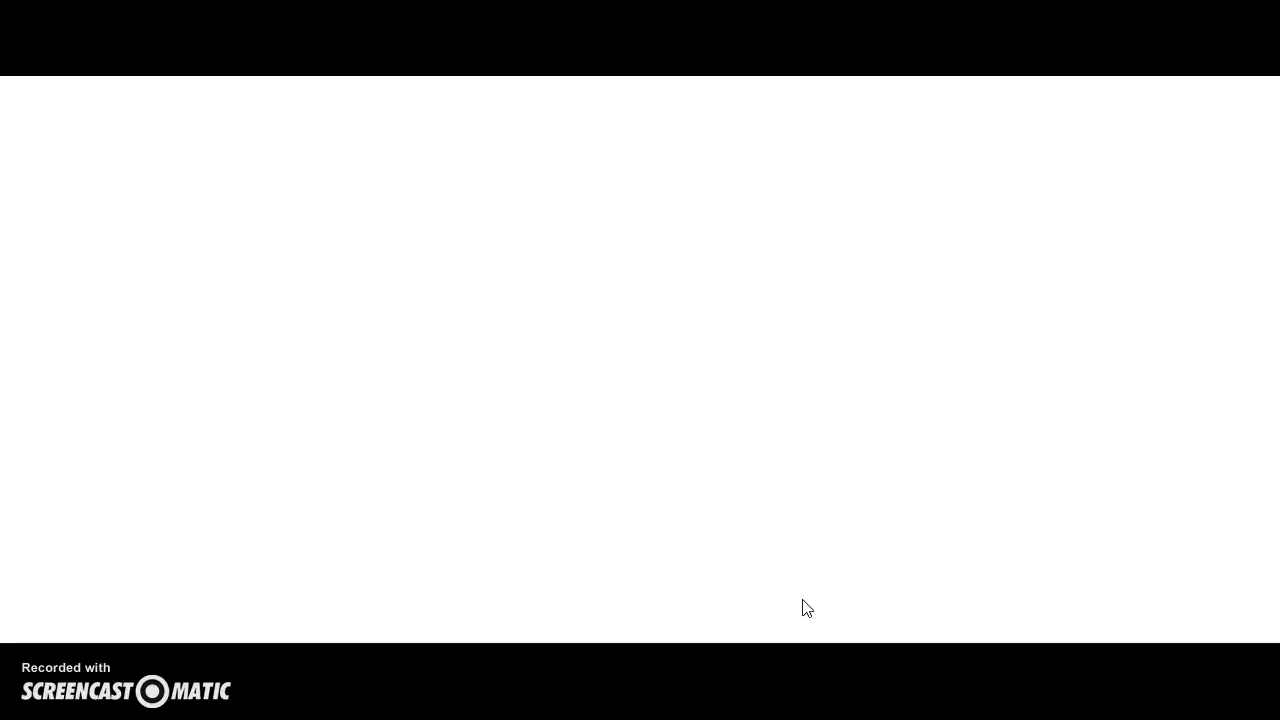
# - Create the assessment with the name "Trash Reading Assessment Week 15", leaving the description and tags empty
pyautogui.click(817, 541)
pyautogui.click(391, 620)
pyautogui.click(393, 265)
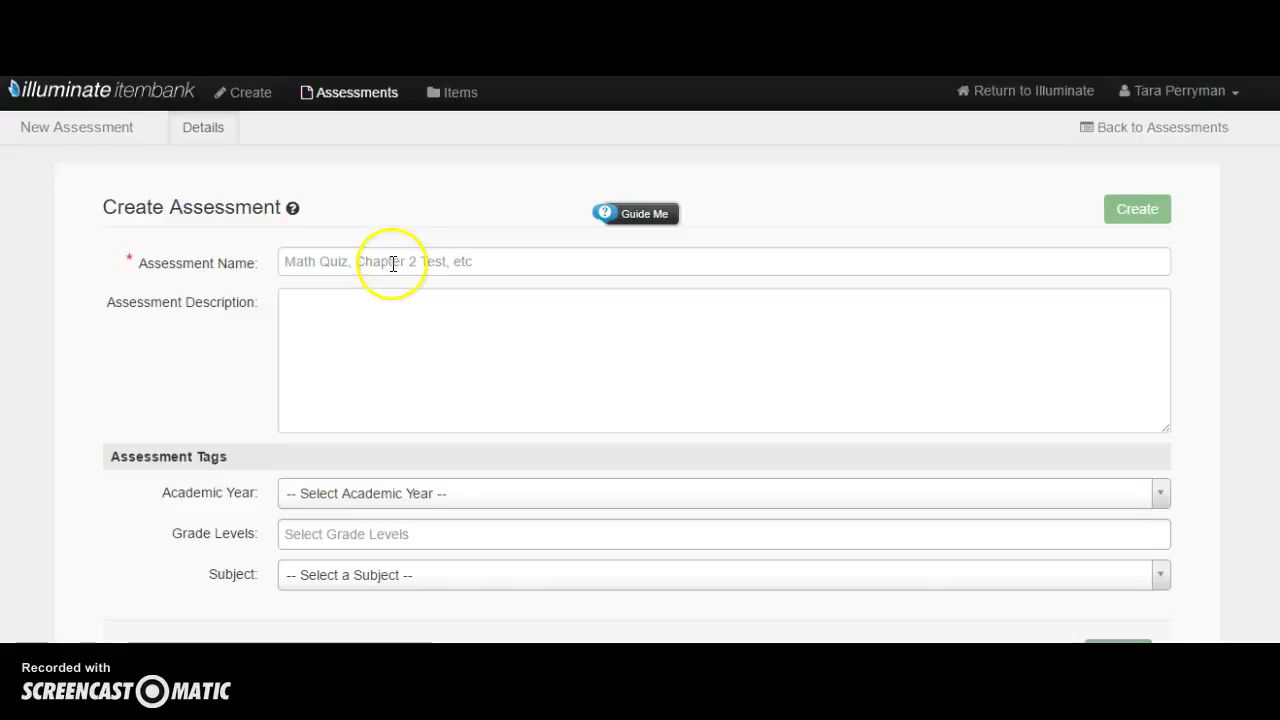
pyautogui.click(393, 263)
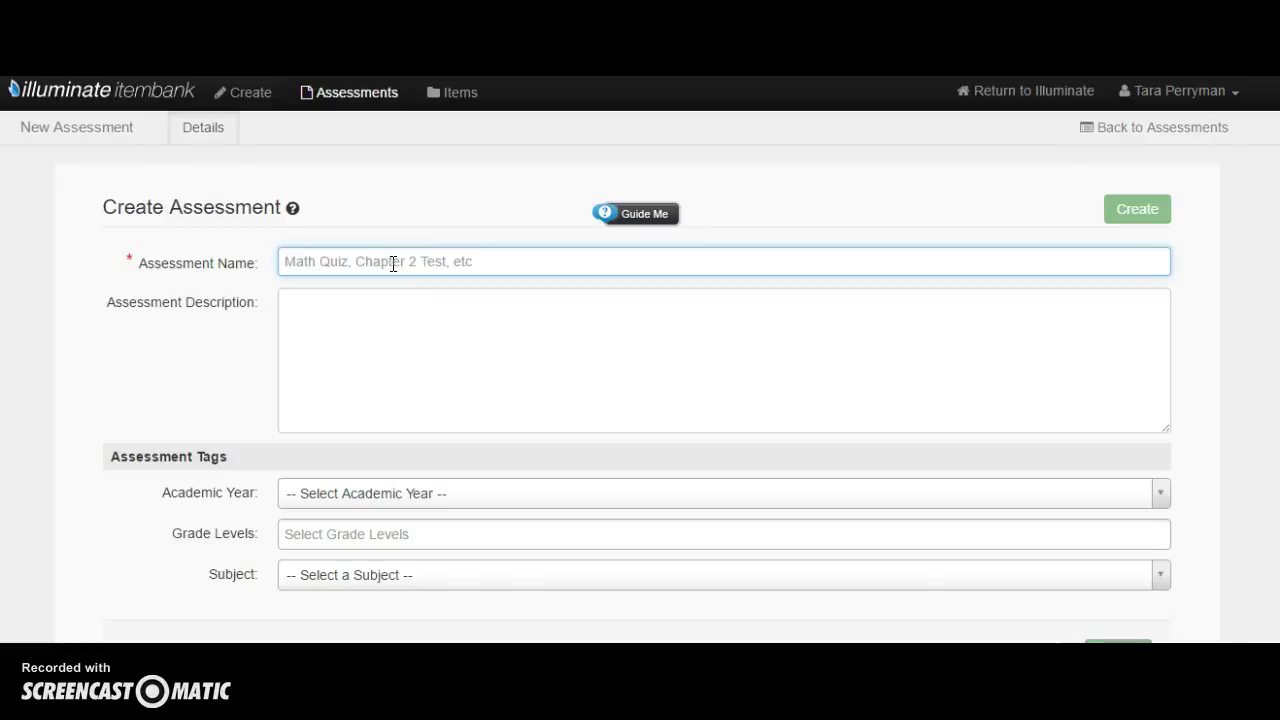
pyautogui.write('Tra')
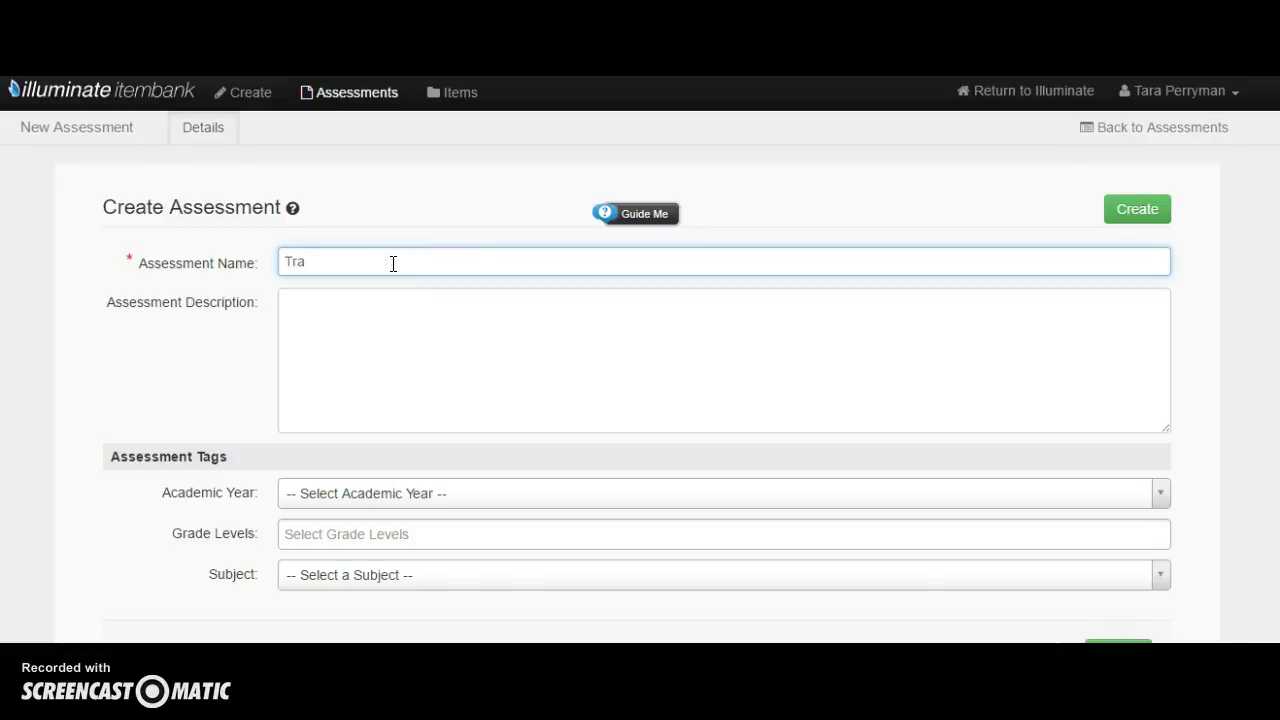
pyautogui.write('sh Read')
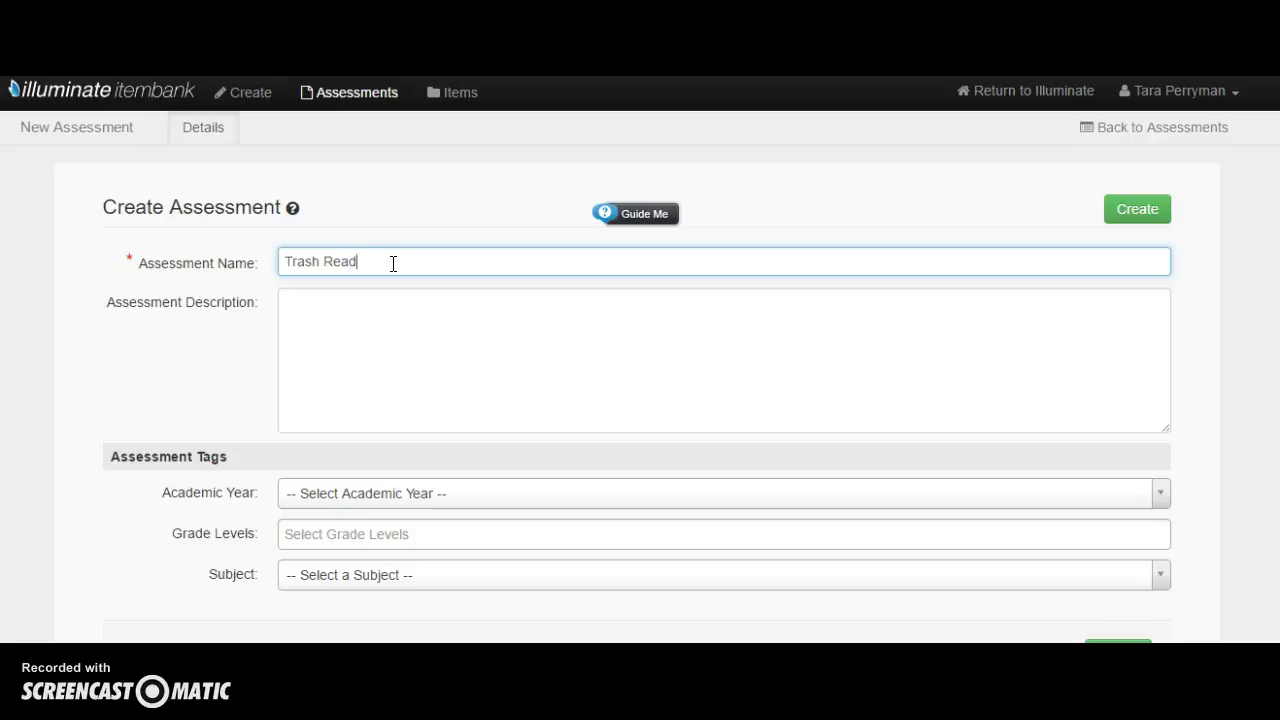
pyautogui.write('ing Assessment Week 15')
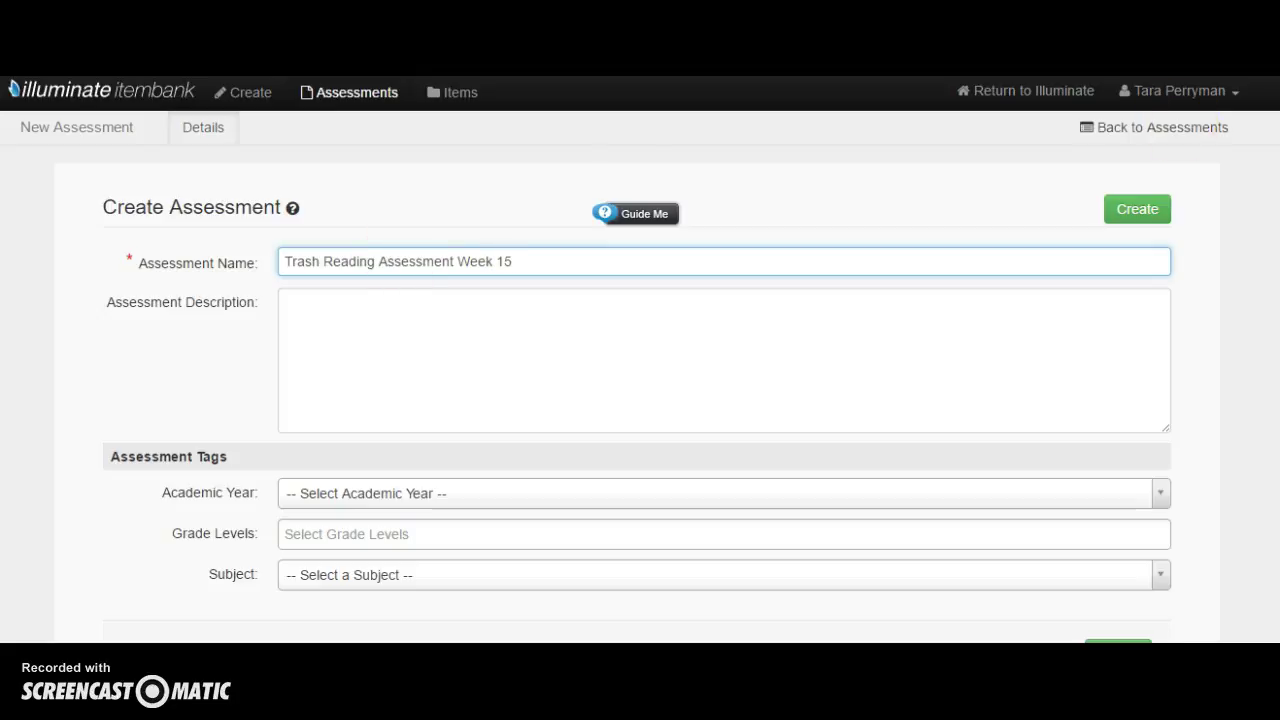
pyautogui.scroll(-2, 1118, 364)
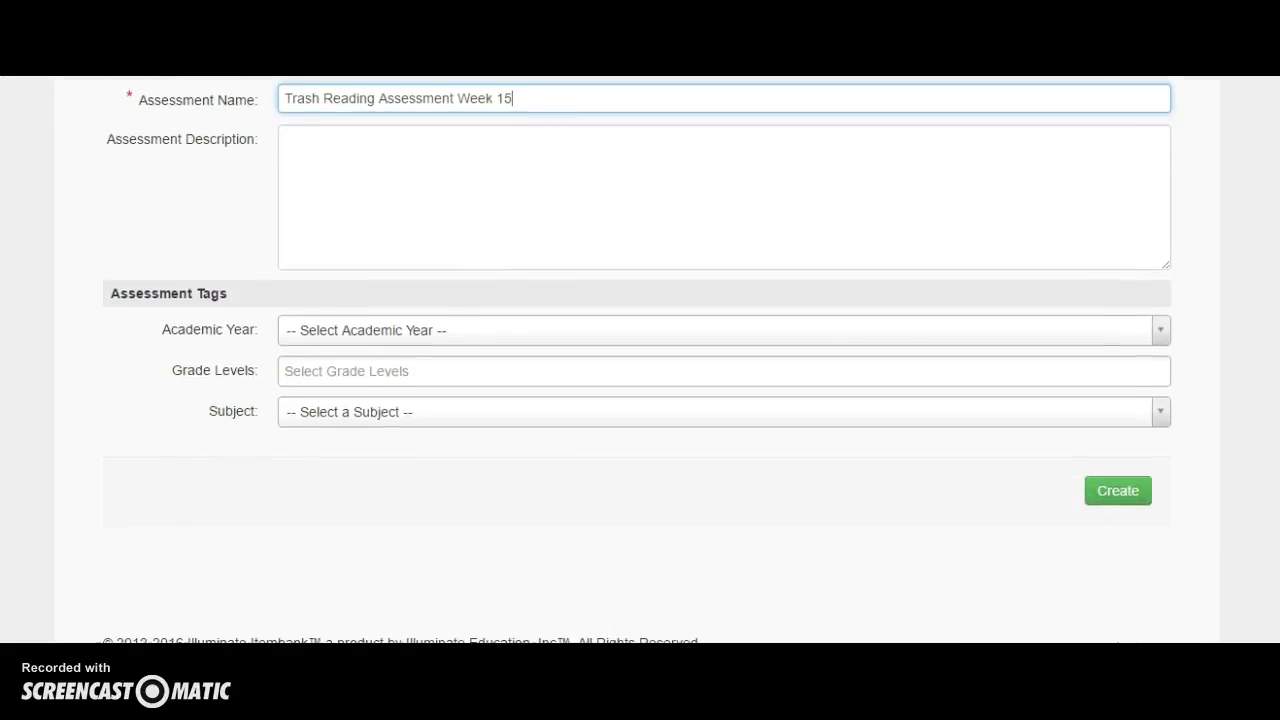
pyautogui.click(1105, 493)
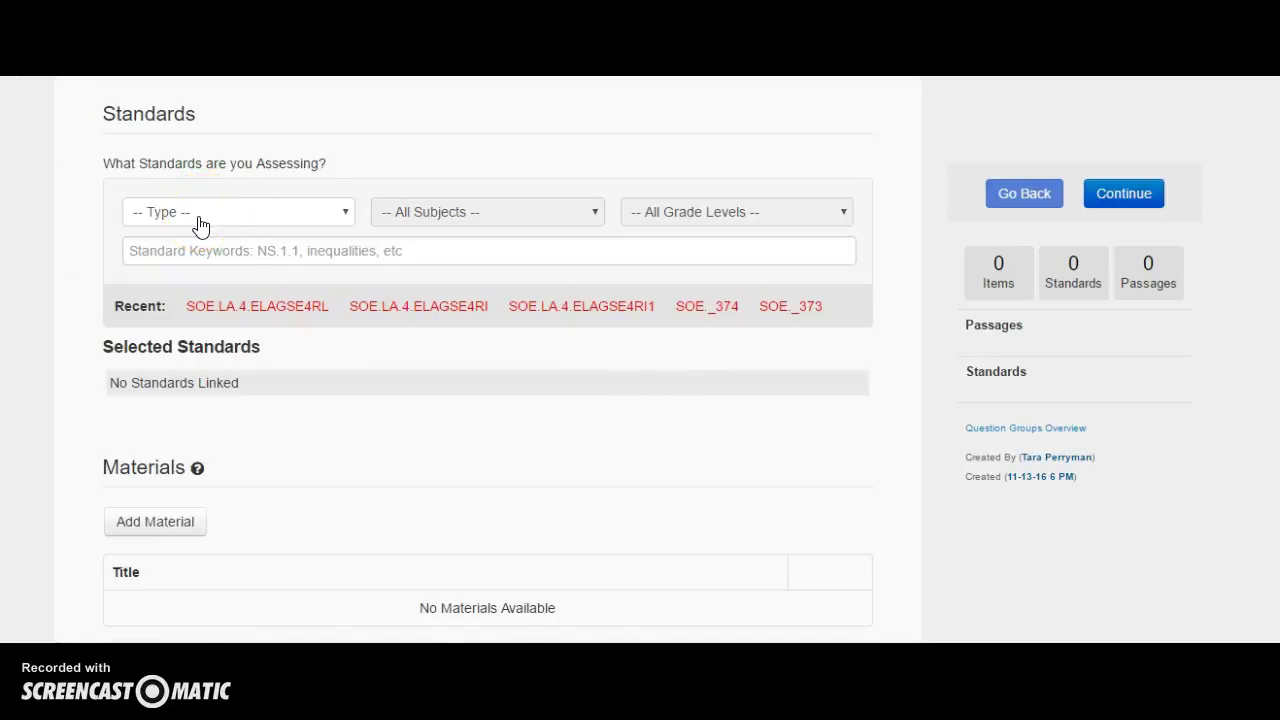
# - Filter the standards to Georgia's Standards of Excellence, English Language Arts (2015), Grade 4
pyautogui.click(200, 225)
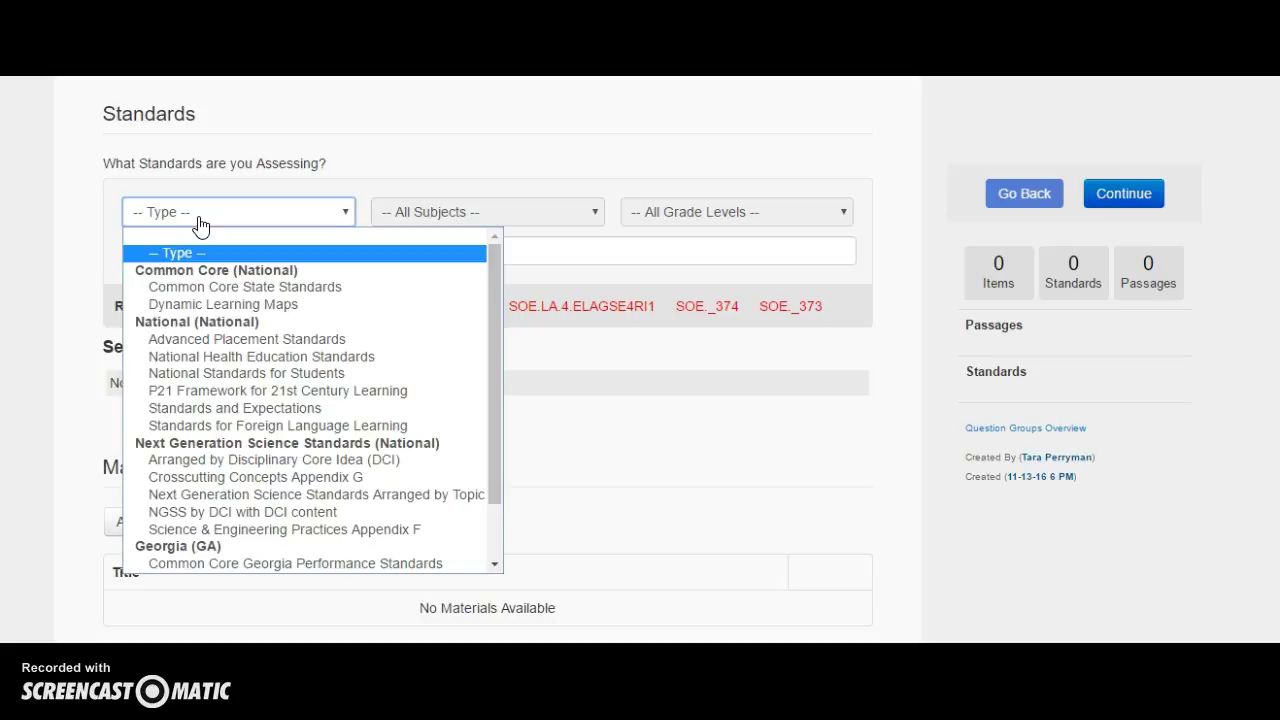
pyautogui.moveTo(500, 371); pyautogui.dragTo(492, 483)
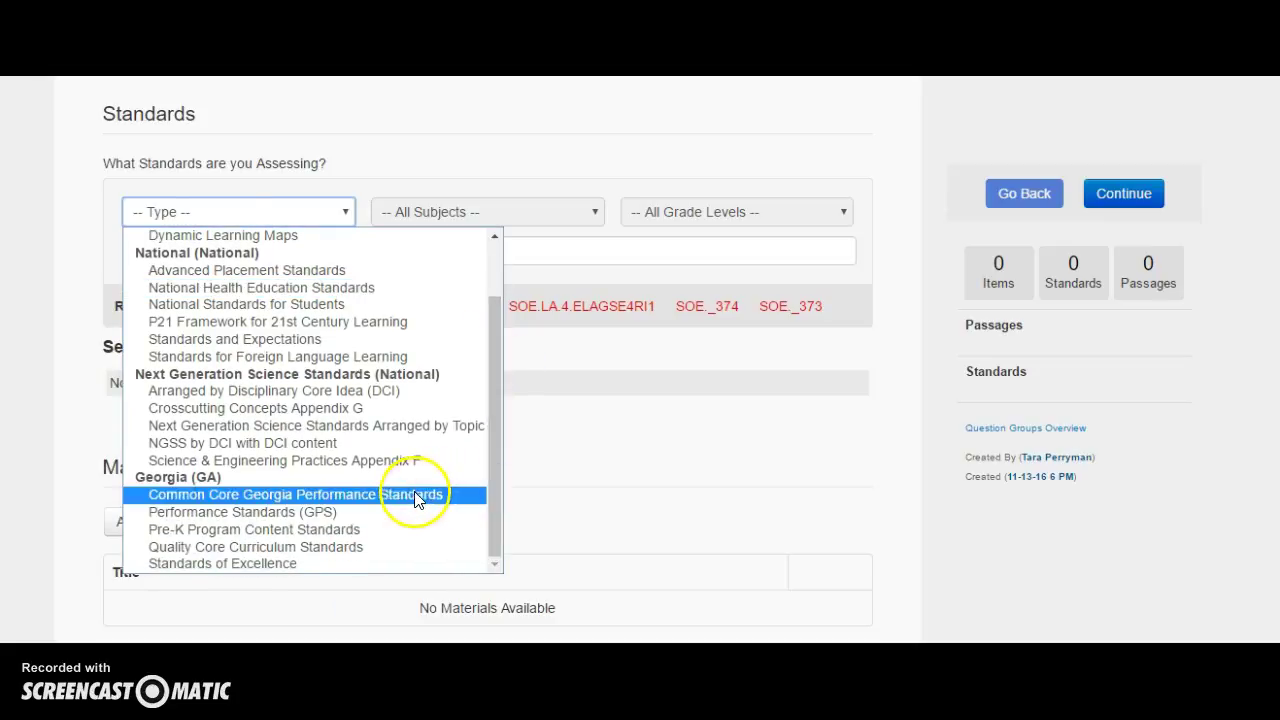
pyautogui.click(359, 566)
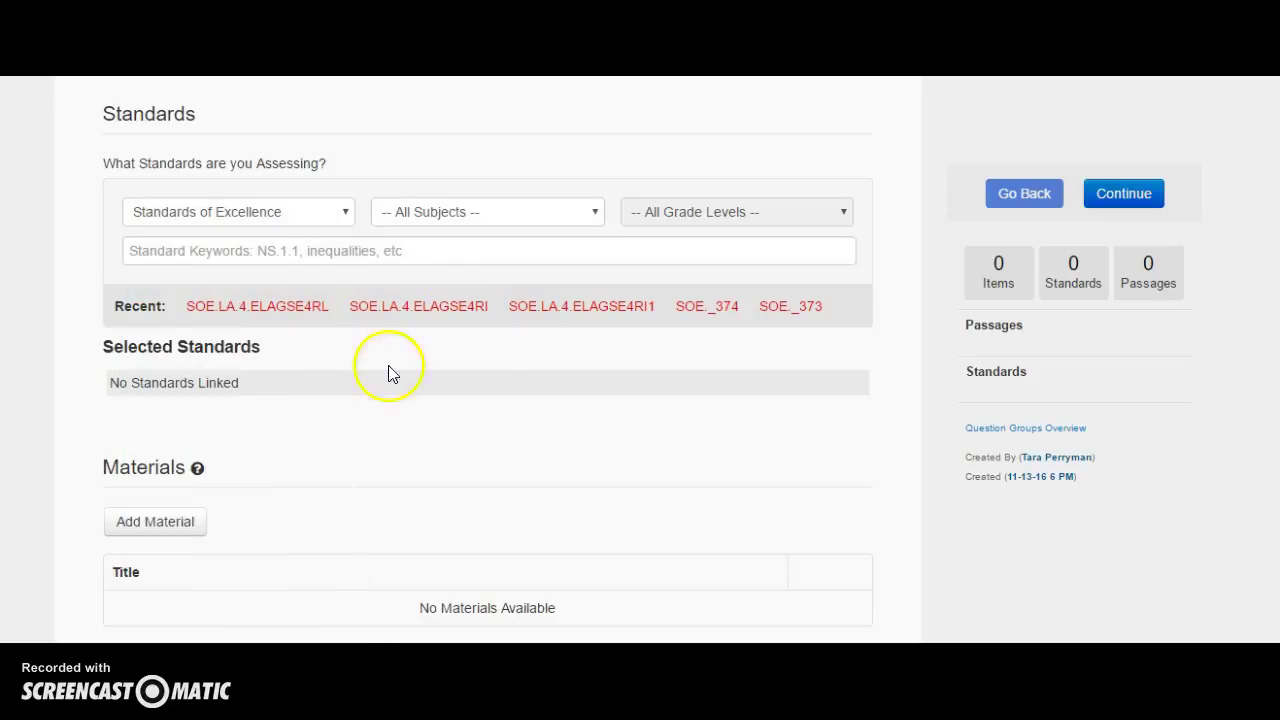
pyautogui.click(435, 220)
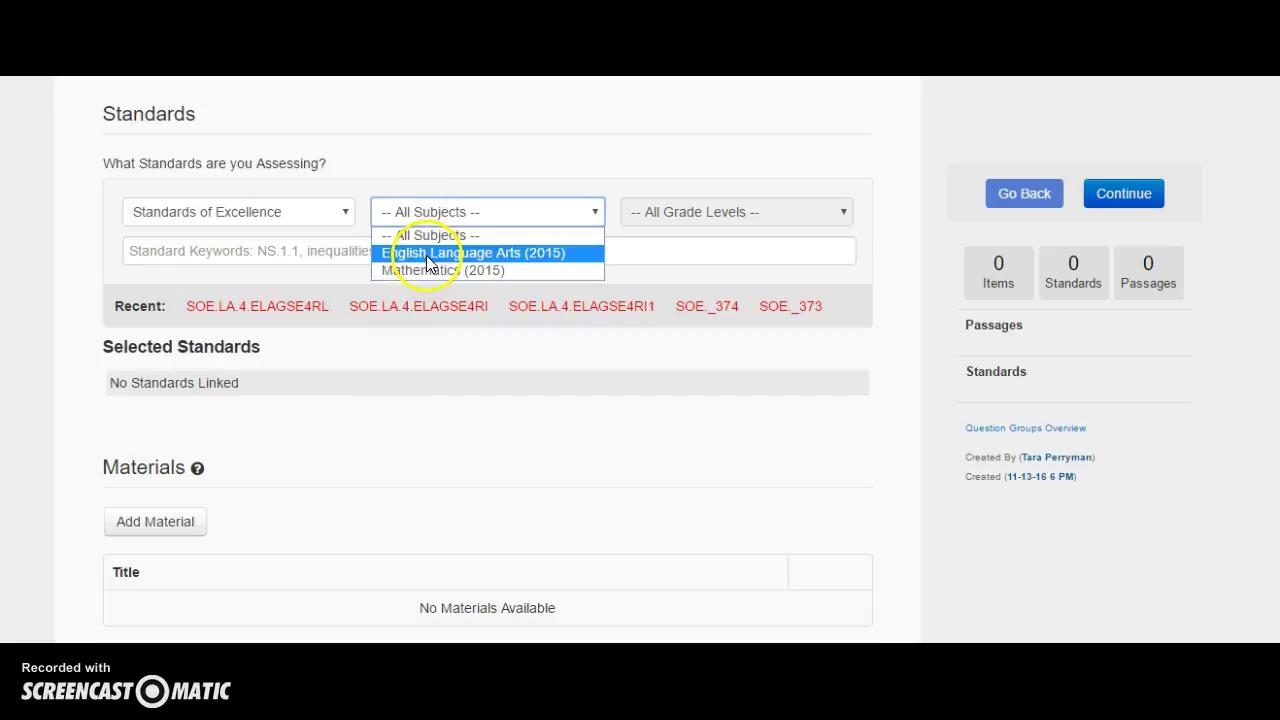
pyautogui.click(426, 254)
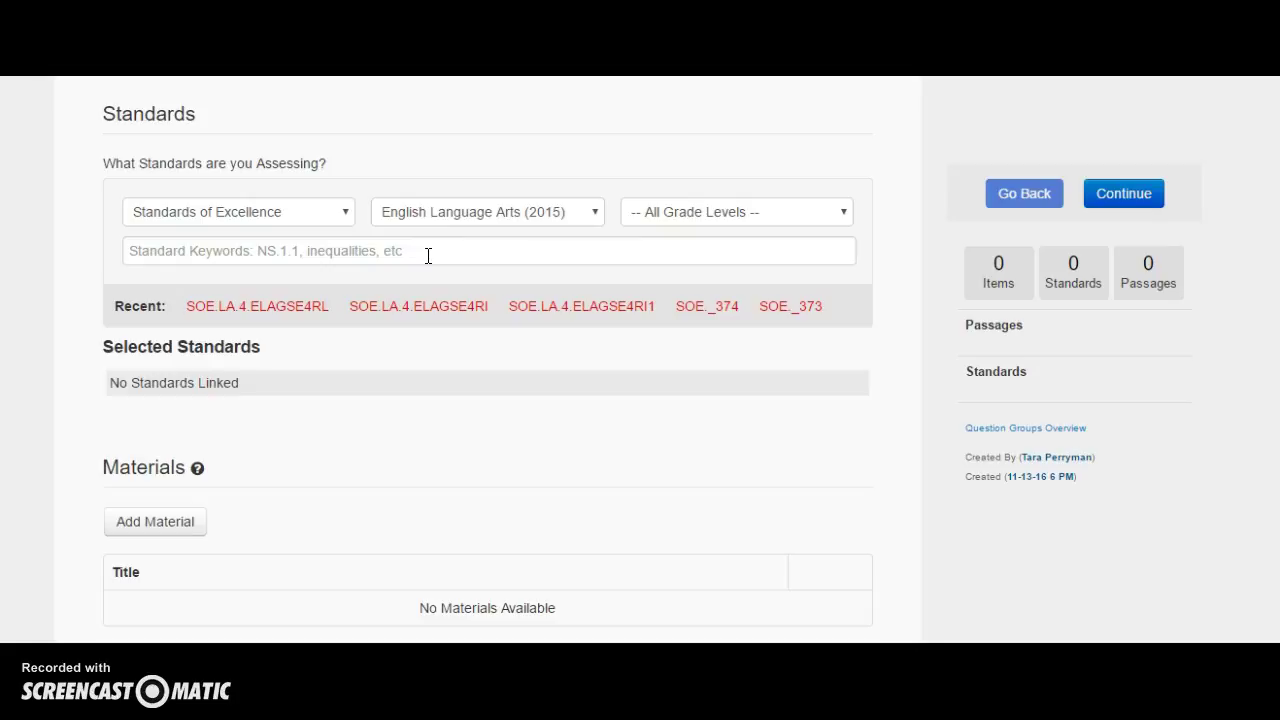
pyautogui.click(651, 220)
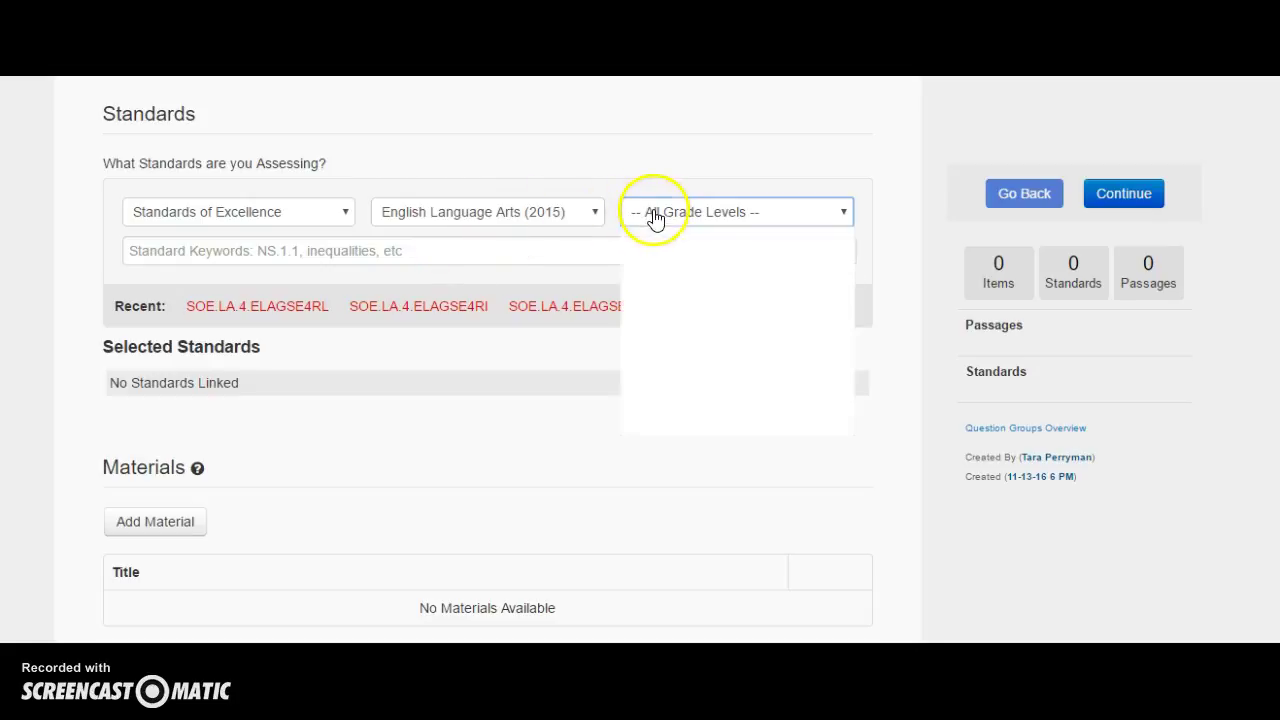
pyautogui.click(648, 322)
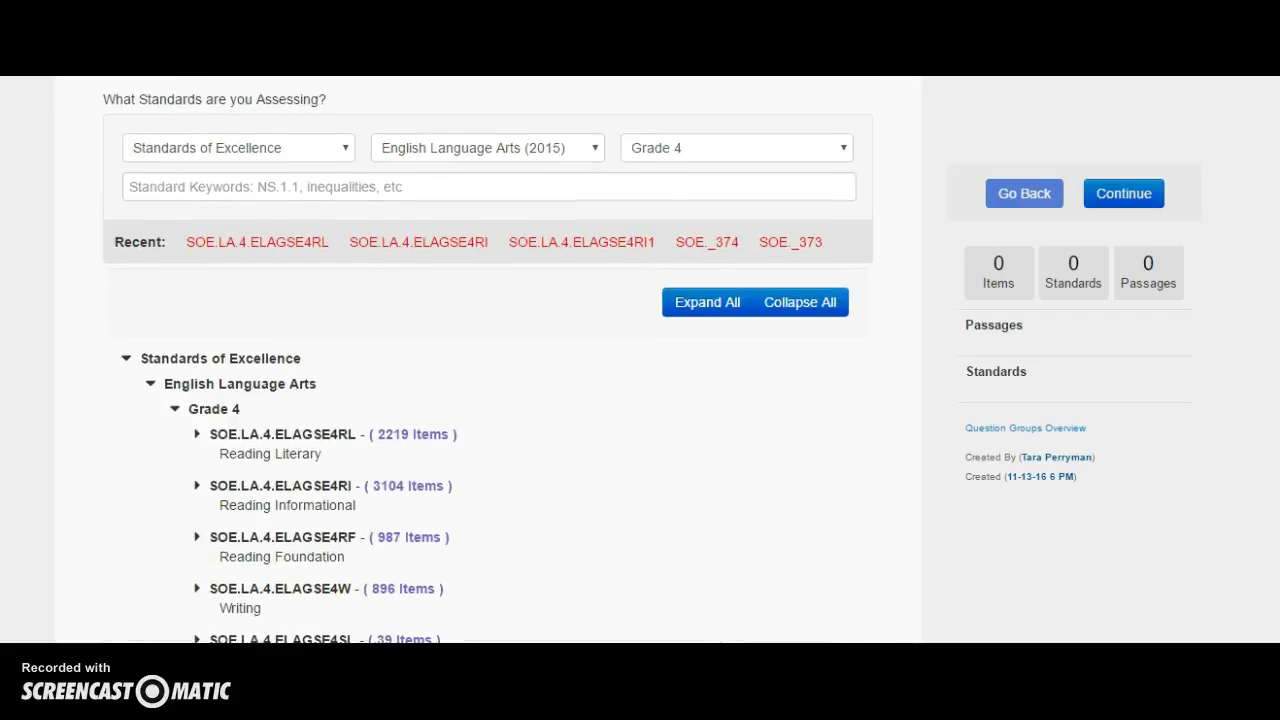
# - Link the Reading Literary standards SOE.LA.4.ELAGSE4RL3 under Key Ideas and Details and SOE.LA.4.ELAGSE4RL6 under Craft and Structure
pyautogui.scroll(-3, 416, 264)
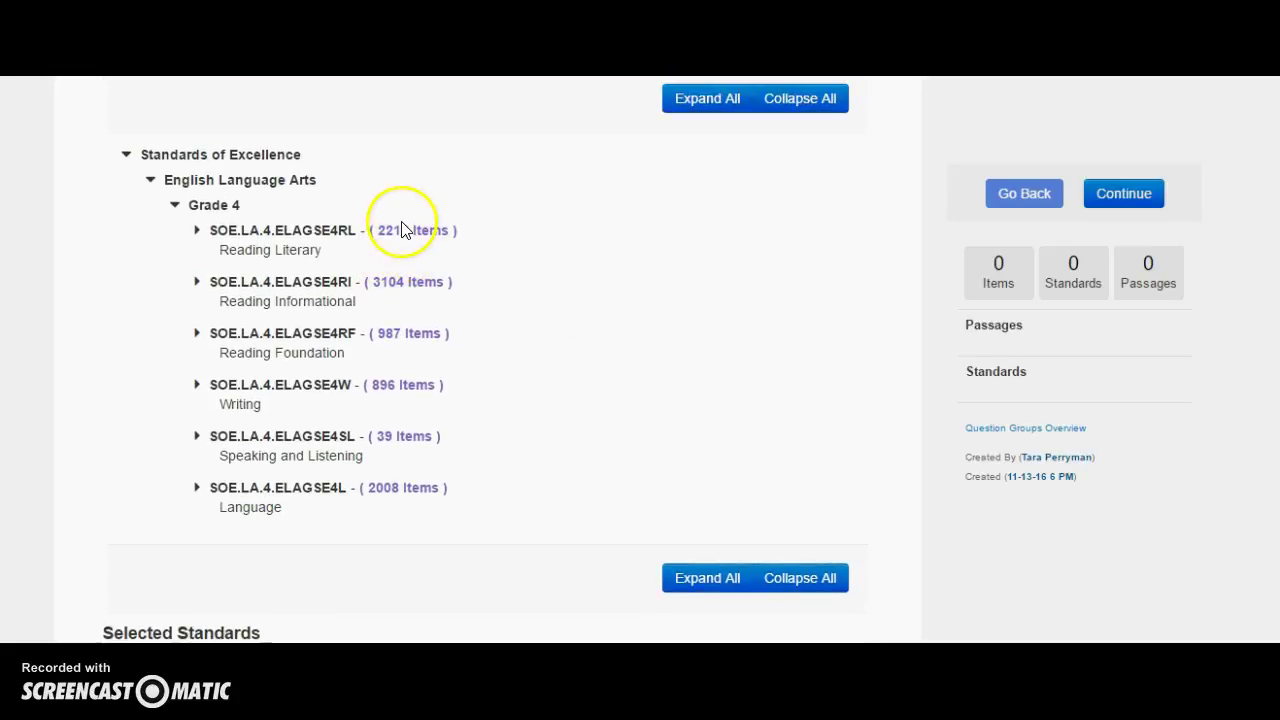
pyautogui.click(198, 233)
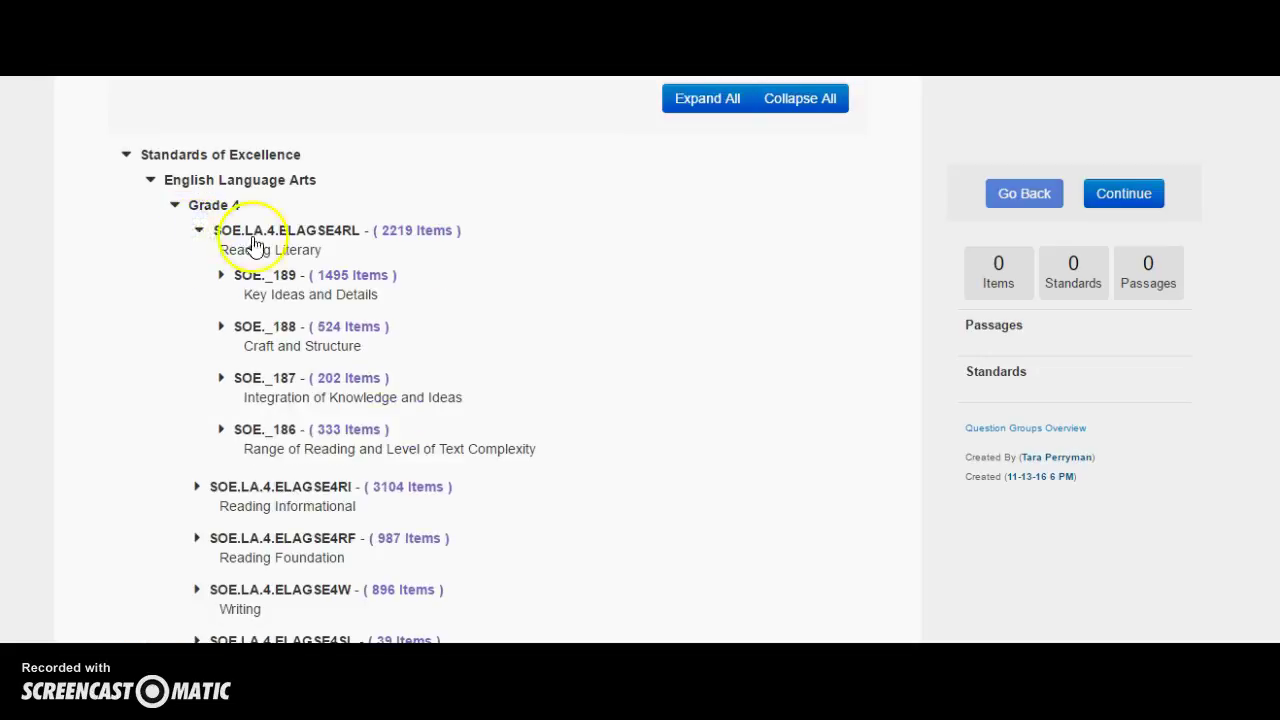
pyautogui.click(223, 277)
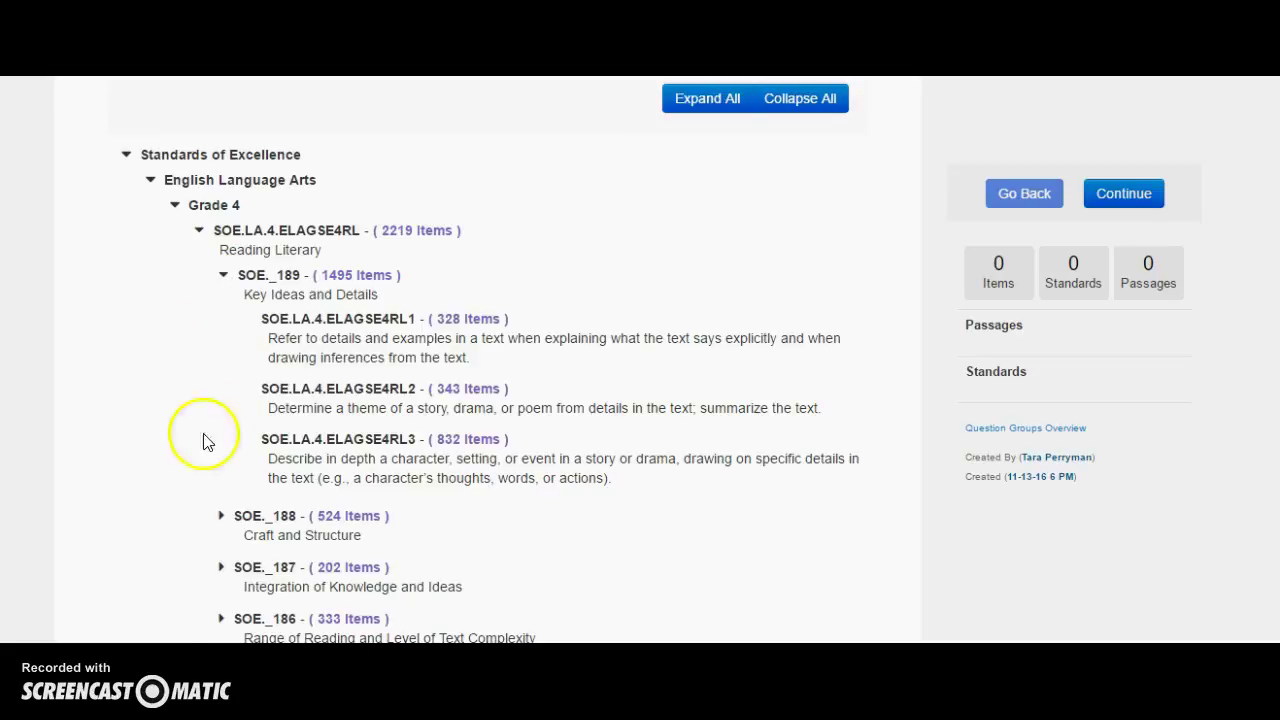
pyautogui.click(220, 517)
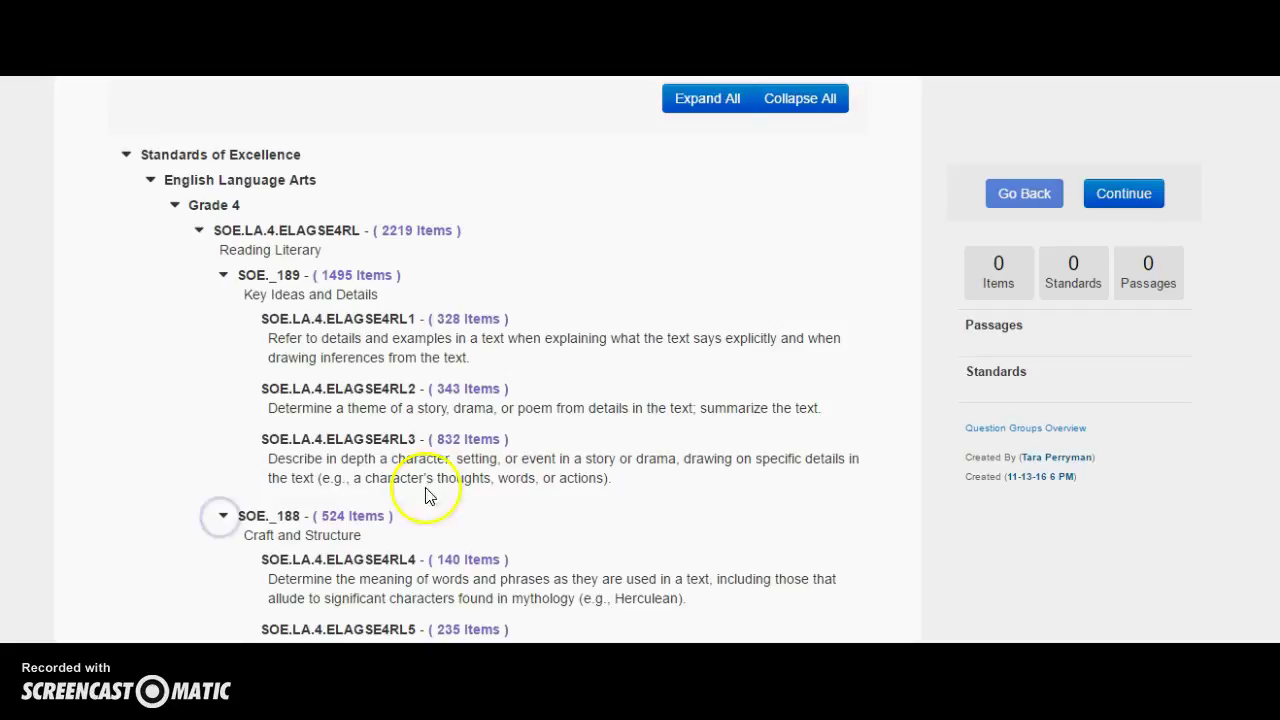
pyautogui.click(478, 440)
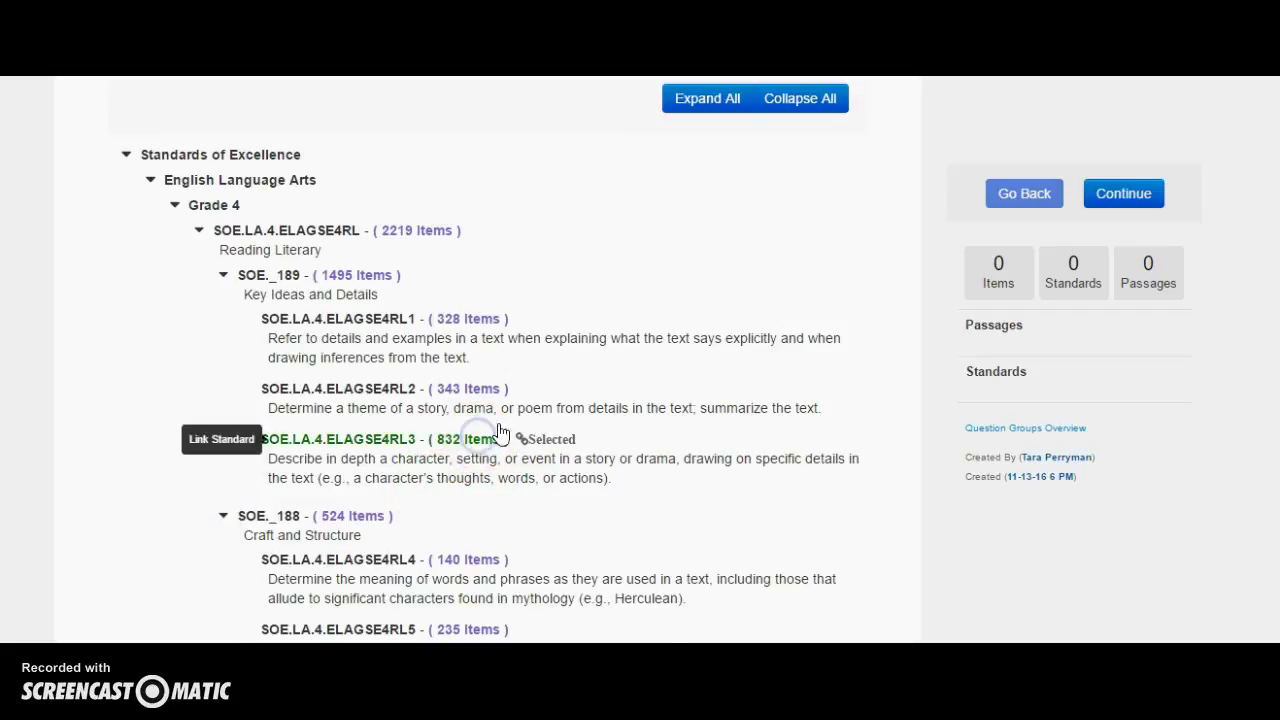
pyautogui.scroll(-3, 478, 440)
pyautogui.scroll(-1, 478, 440)
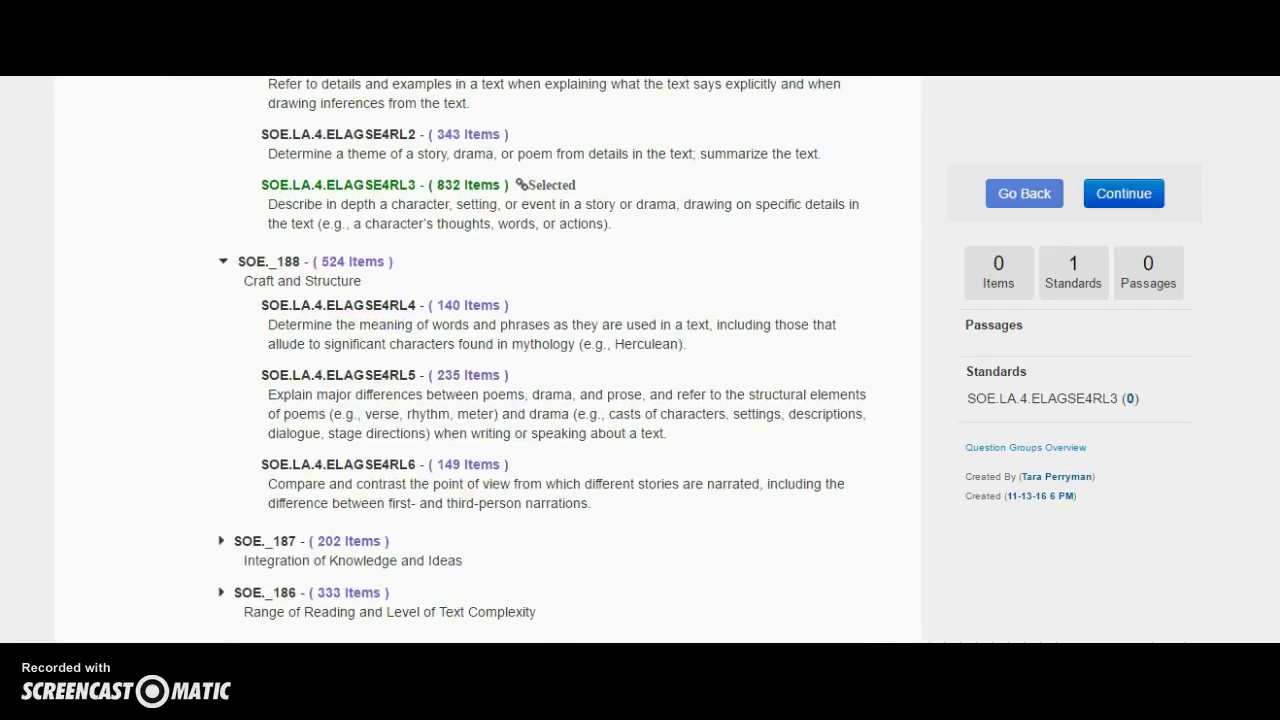
pyautogui.click(475, 466)
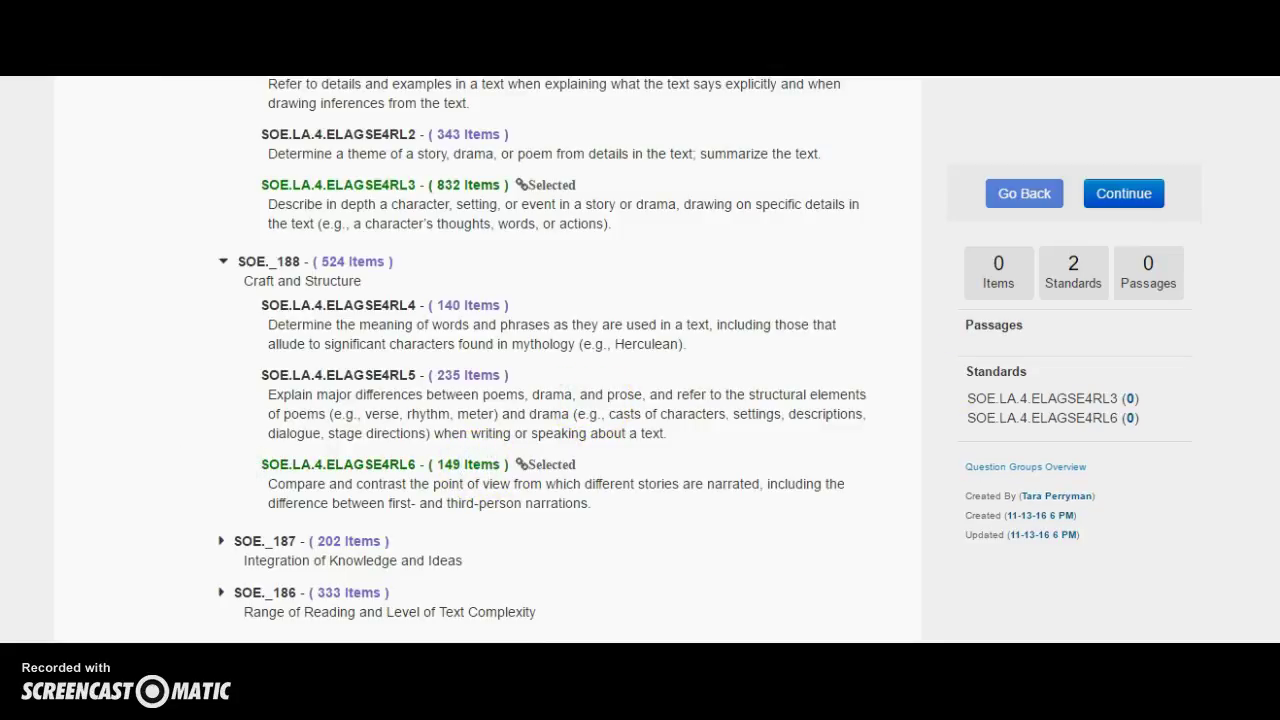
# - Collapse the entire standards tree to review the list of selected standards
pyautogui.scroll(3, 543, 360)
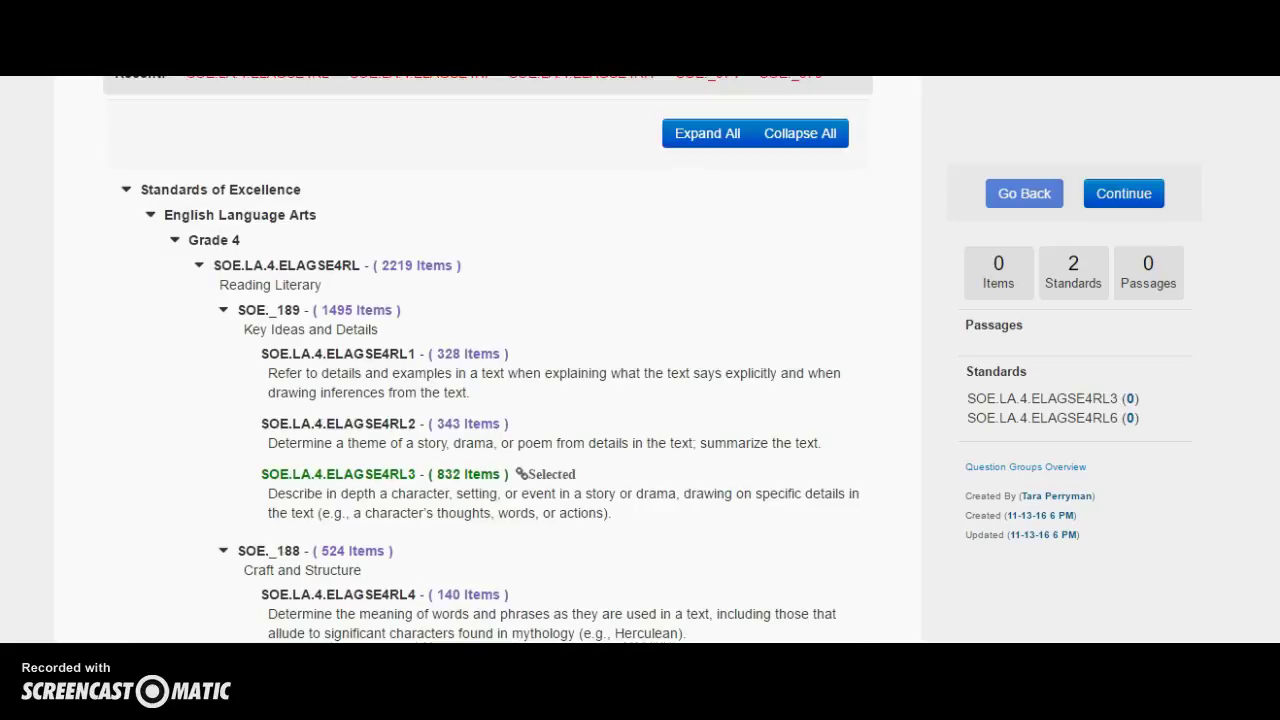
pyautogui.scroll(-1, 488, 360)
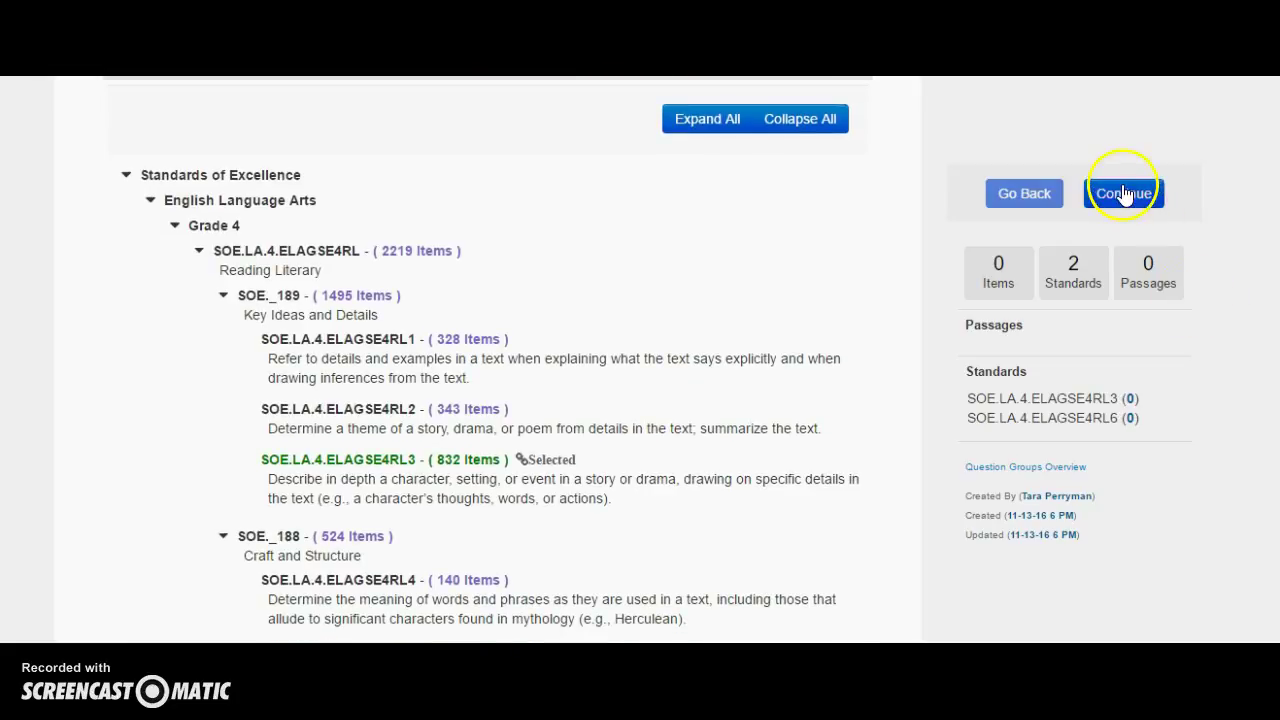
pyautogui.click(200, 256)
pyautogui.click(200, 258)
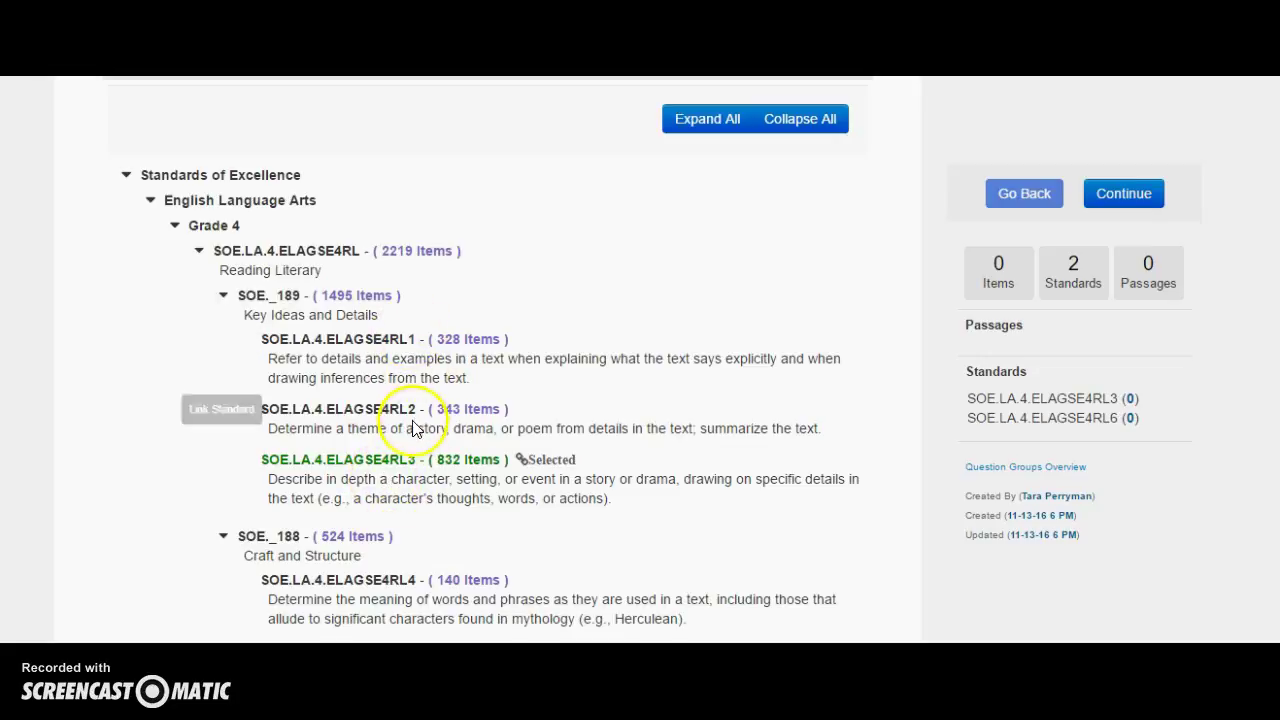
pyautogui.moveTo(410, 470)
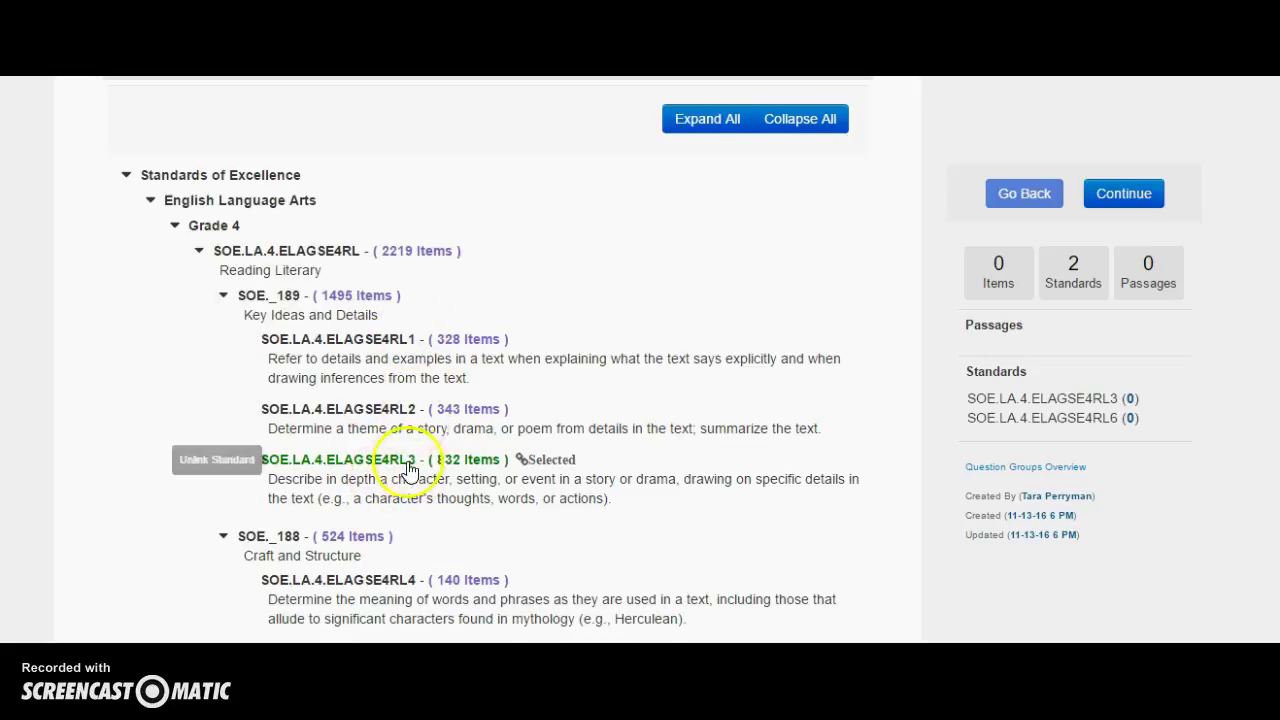
pyautogui.click(815, 121)
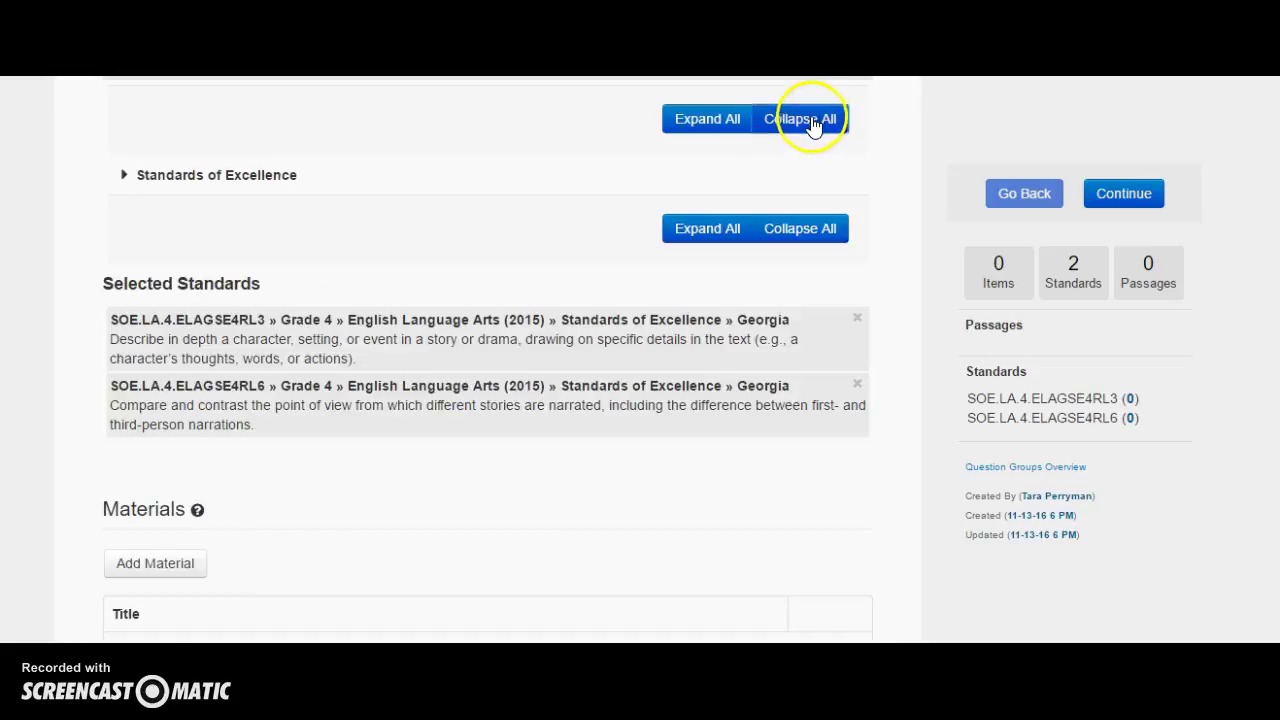
# - Expand the entire Standards of Excellence tree again to view all the Grade 4 English Language Arts standards
pyautogui.click(718, 132)
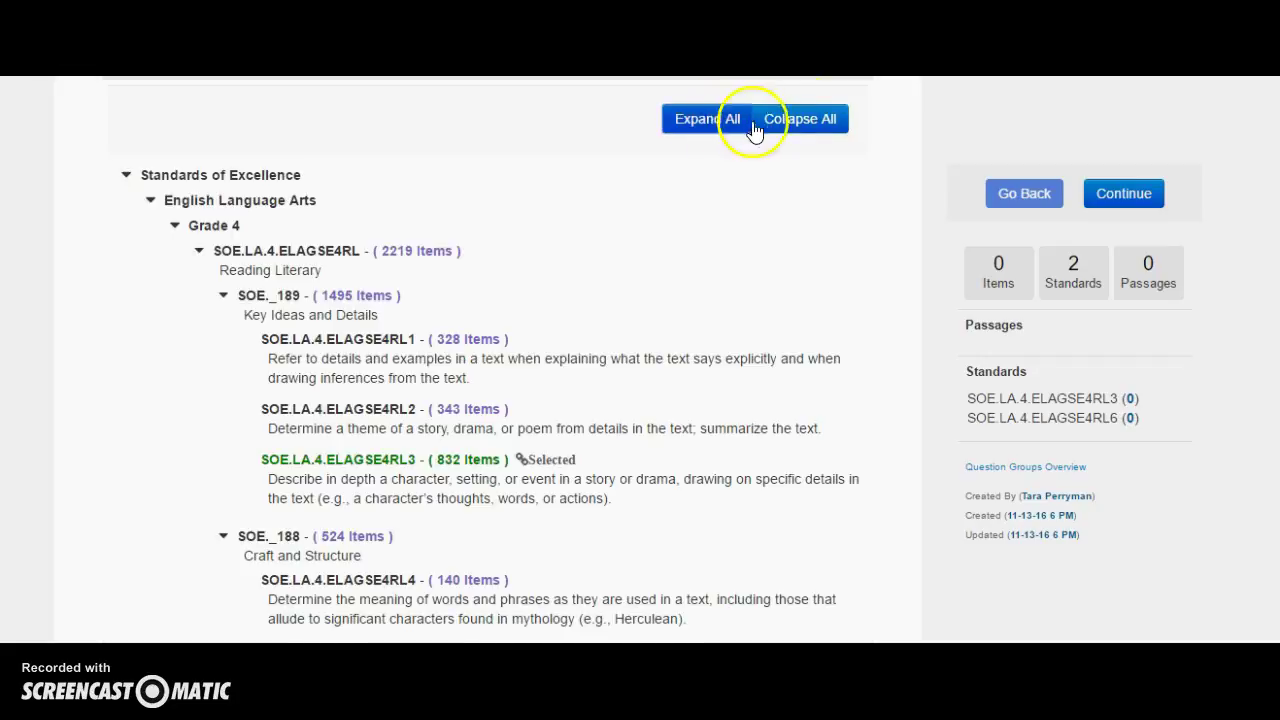
pyautogui.click(795, 130)
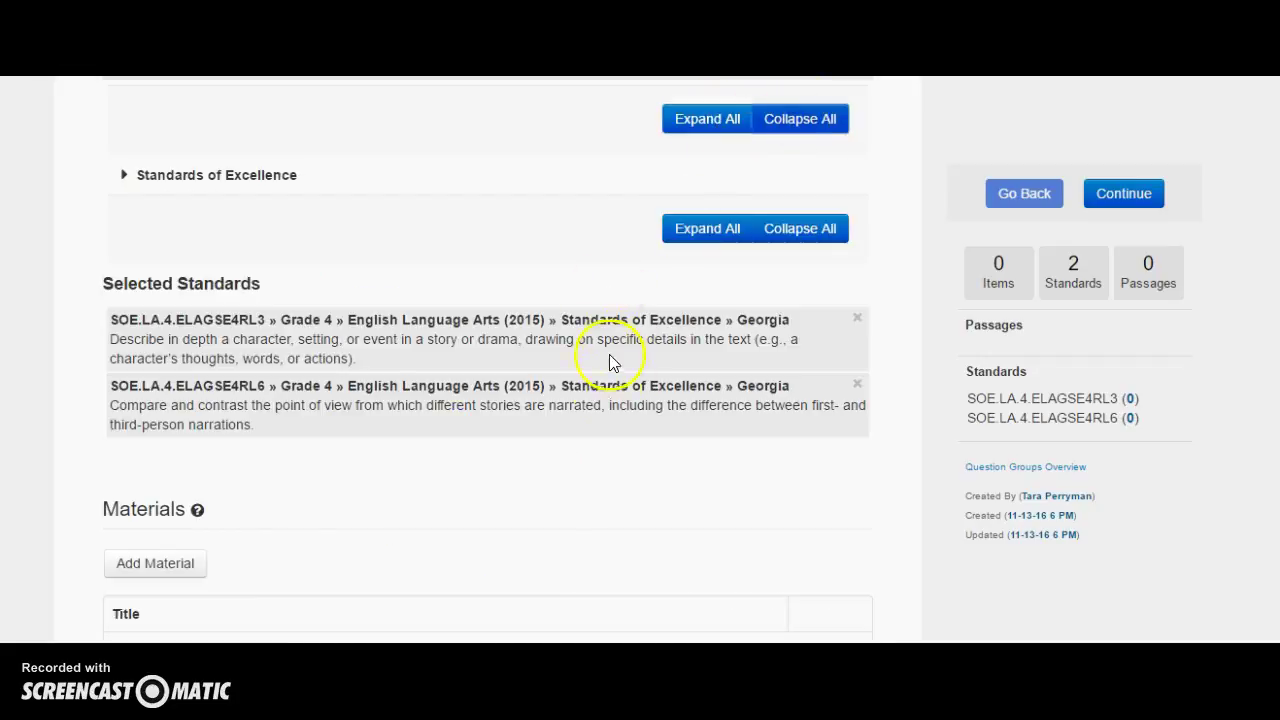
pyautogui.click(704, 230)
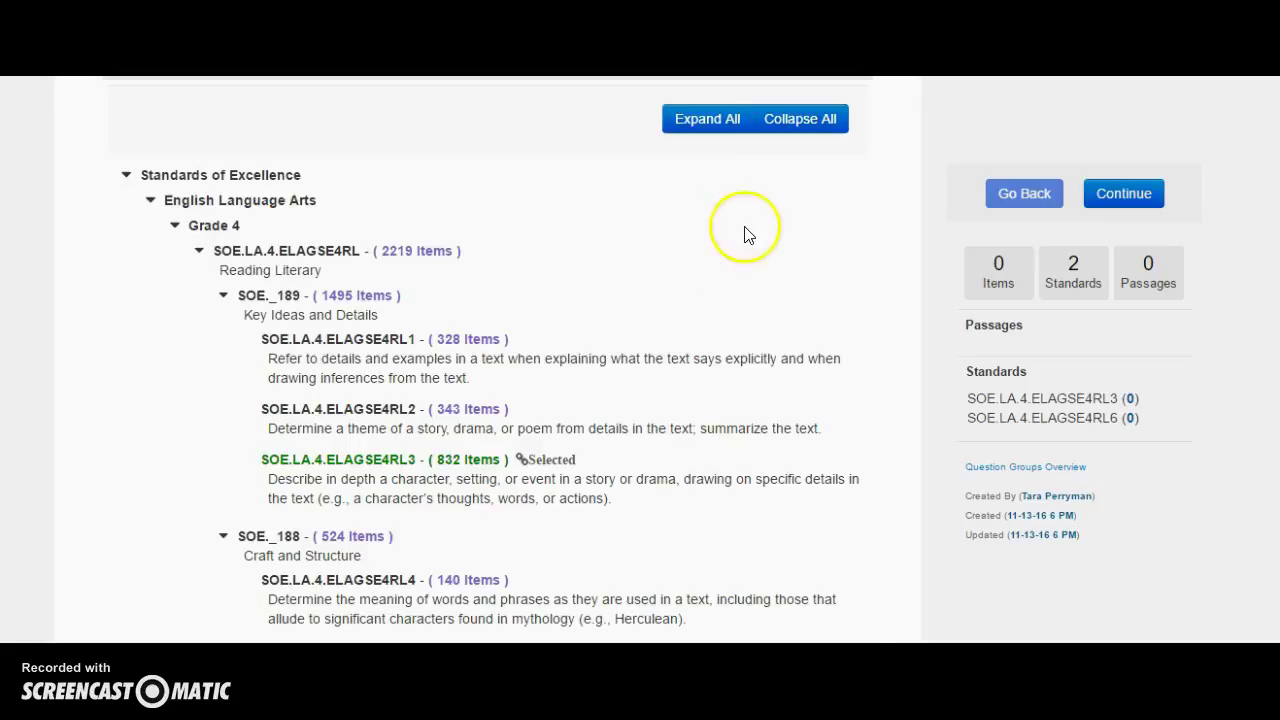
# - Proceed to adding items and search the item banks for the two selected standards, keeping the default filters
pyautogui.click(1092, 198)
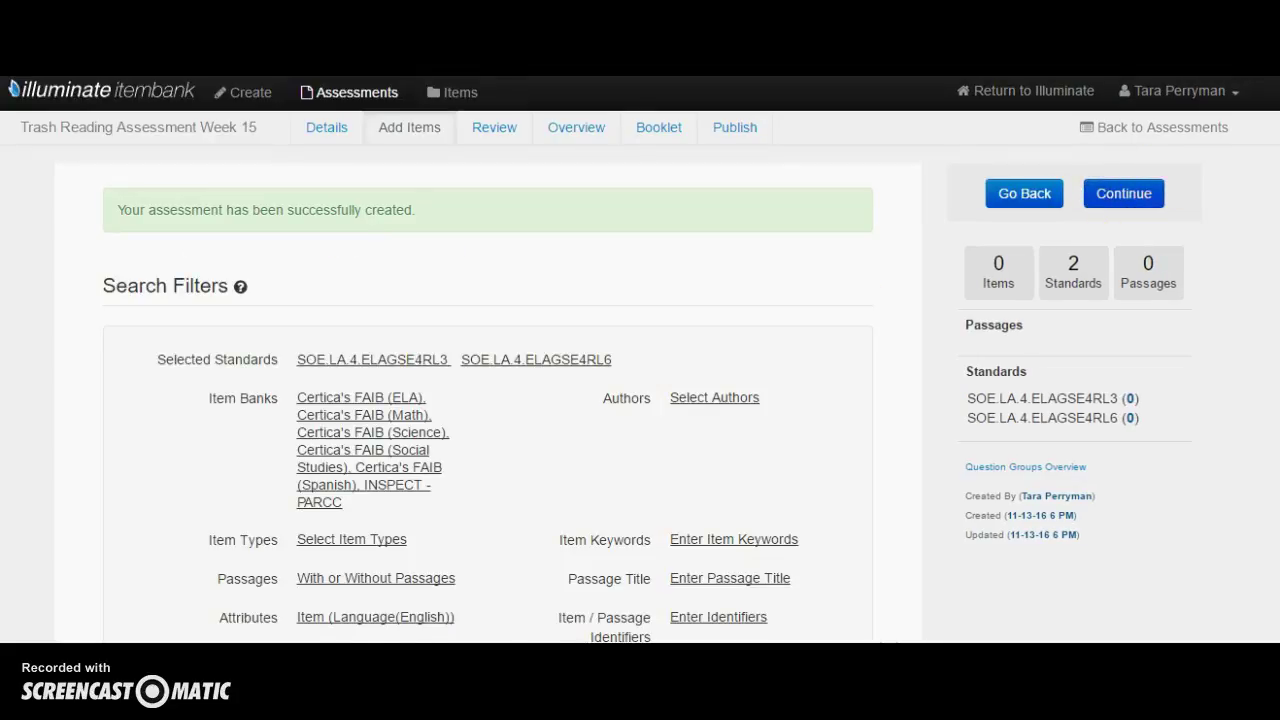
pyautogui.scroll(-1, 640, 360)
pyautogui.scroll(-2, 640, 360)
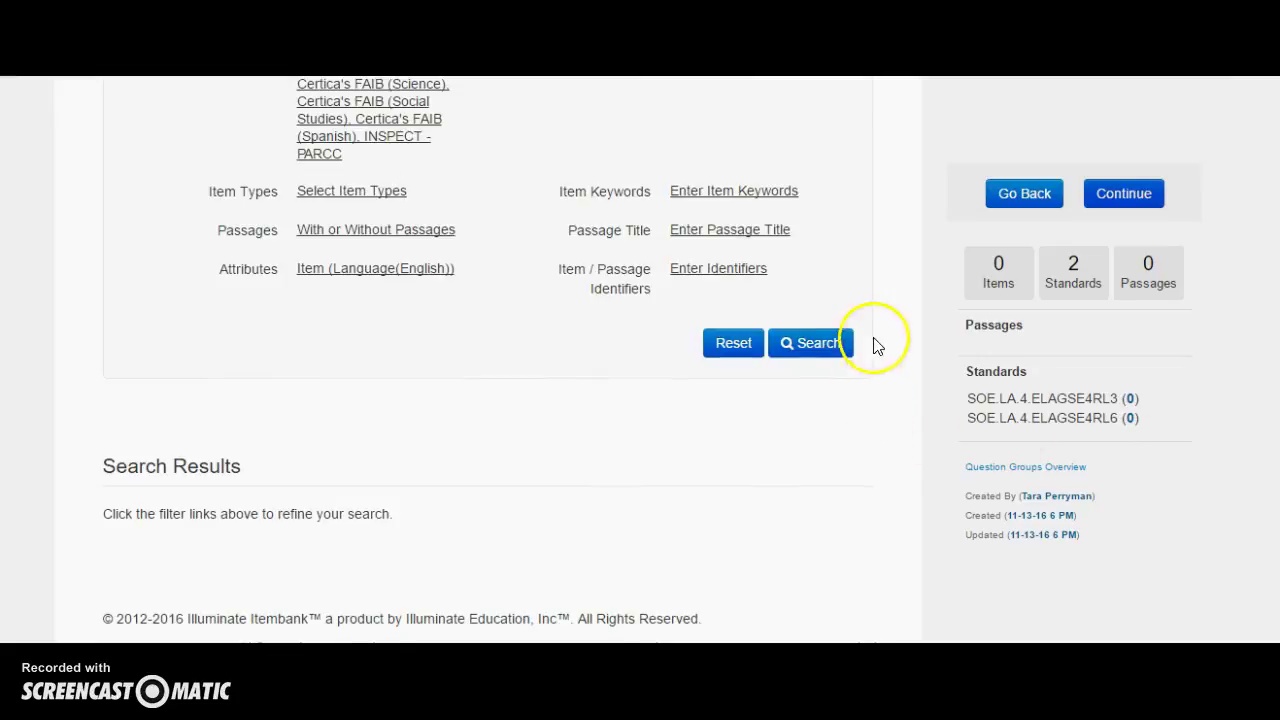
pyautogui.click(820, 345)
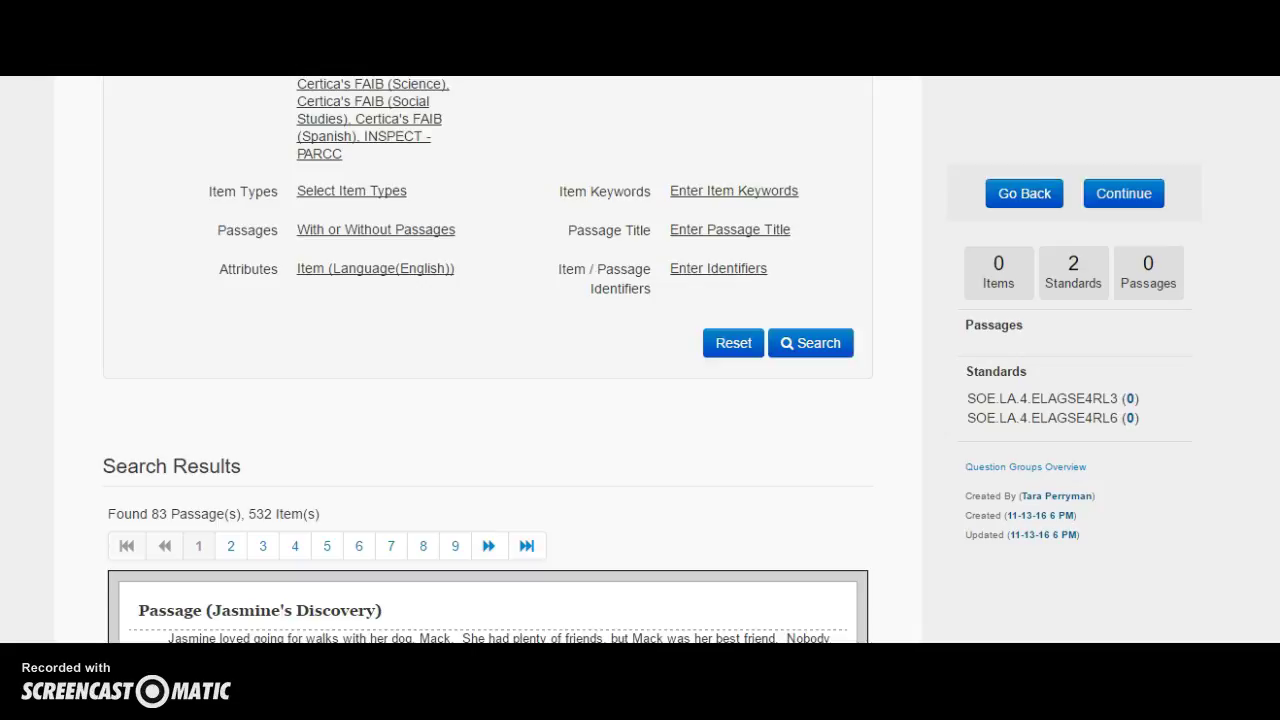
# - Read through the Jasmine's Discovery passage in the search results, including its word count, reading level and item options
pyautogui.scroll(-1, 486, 360)
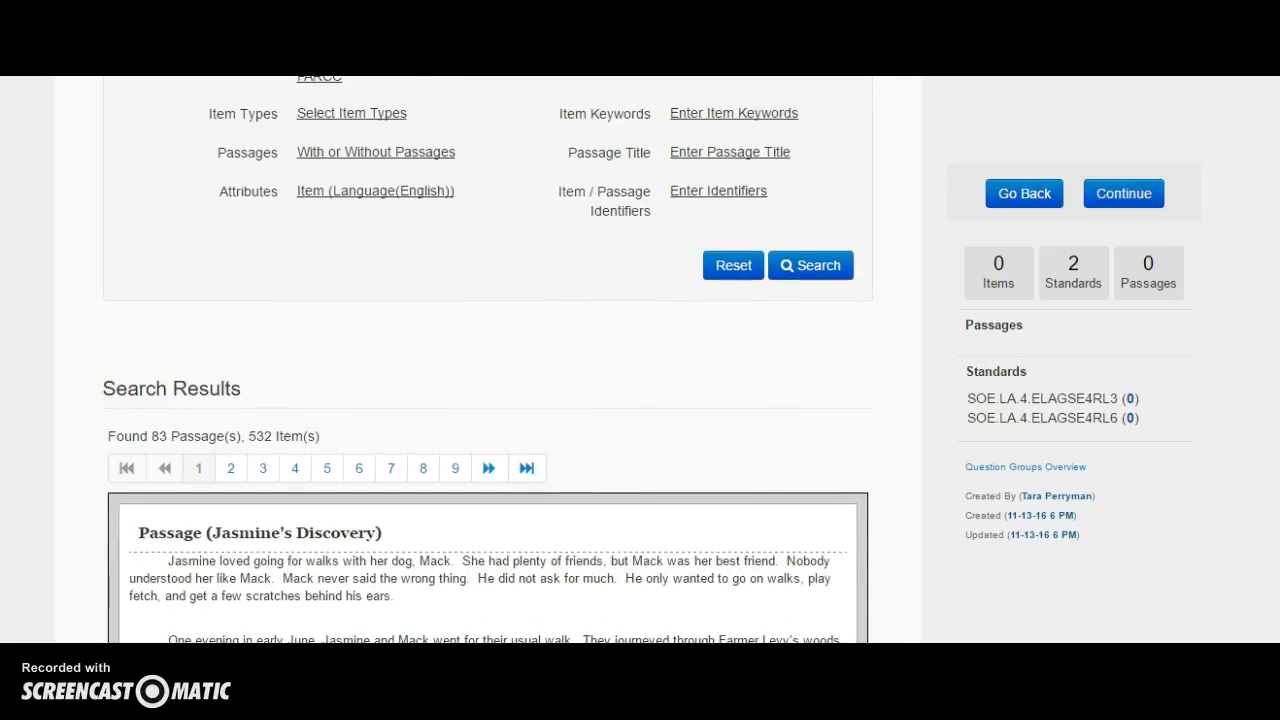
pyautogui.scroll(-3, 486, 360)
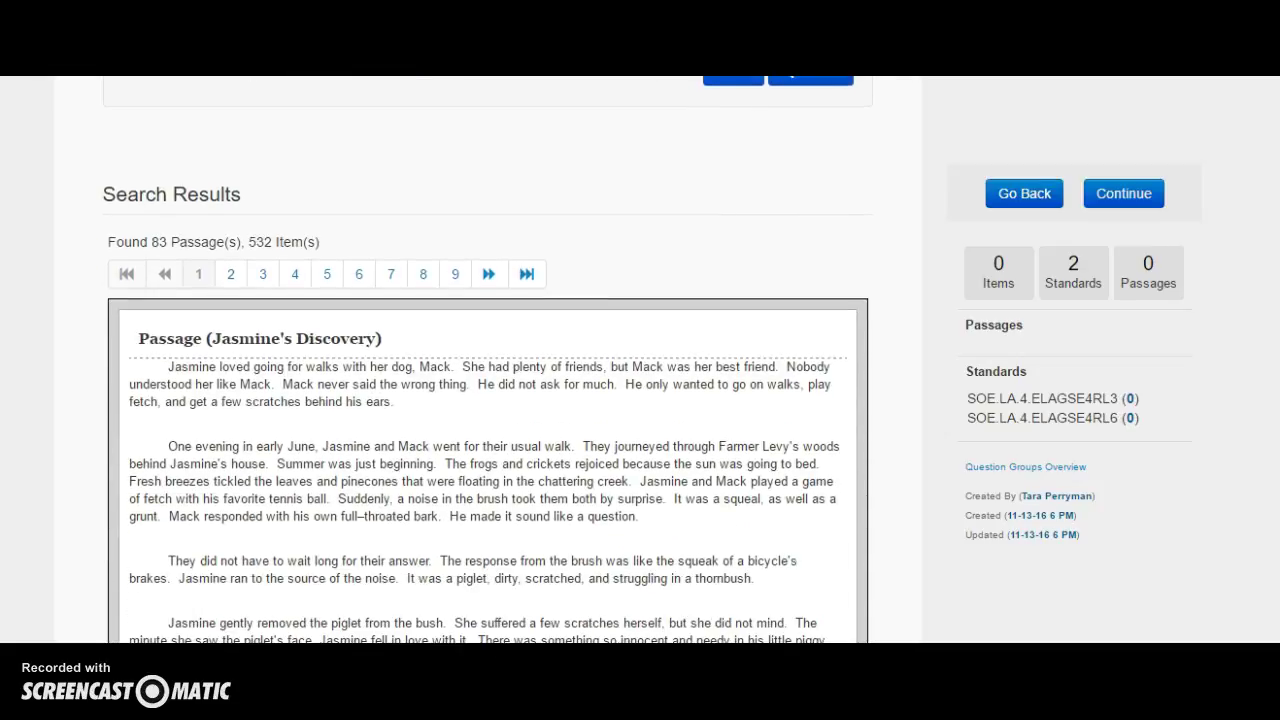
pyautogui.scroll(-1, 100, 423)
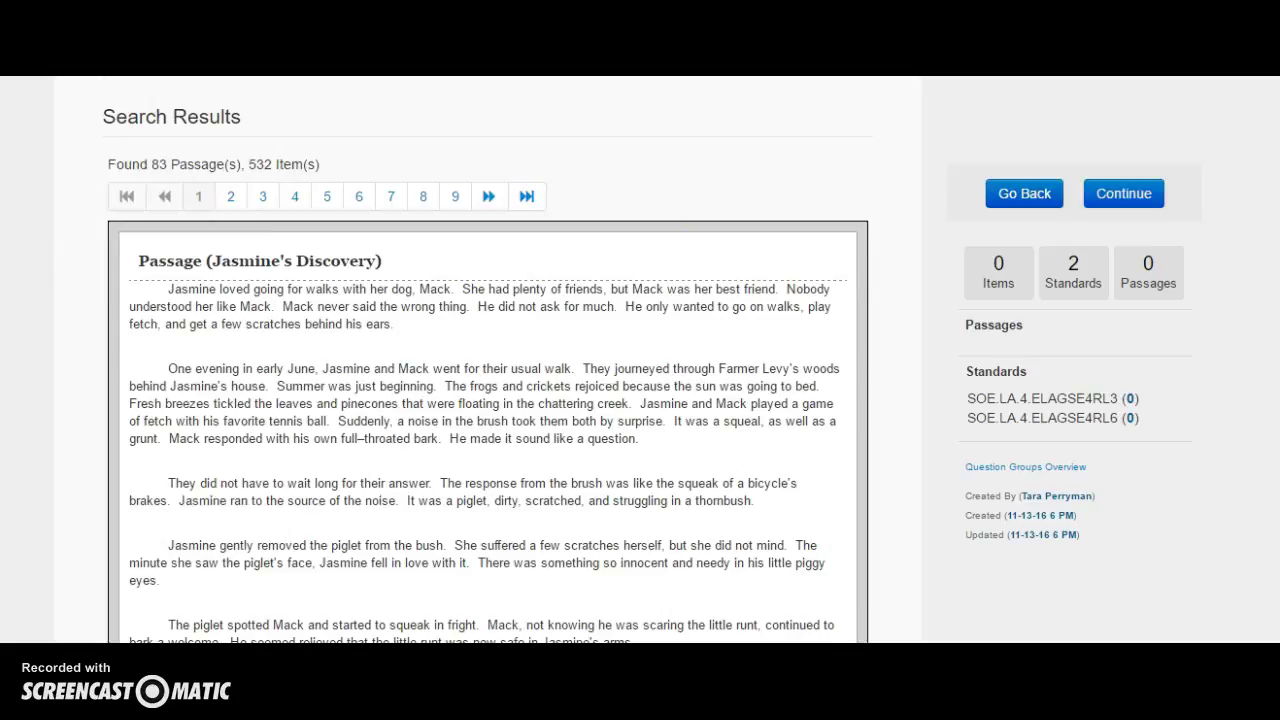
pyautogui.scroll(-2, 487, 430)
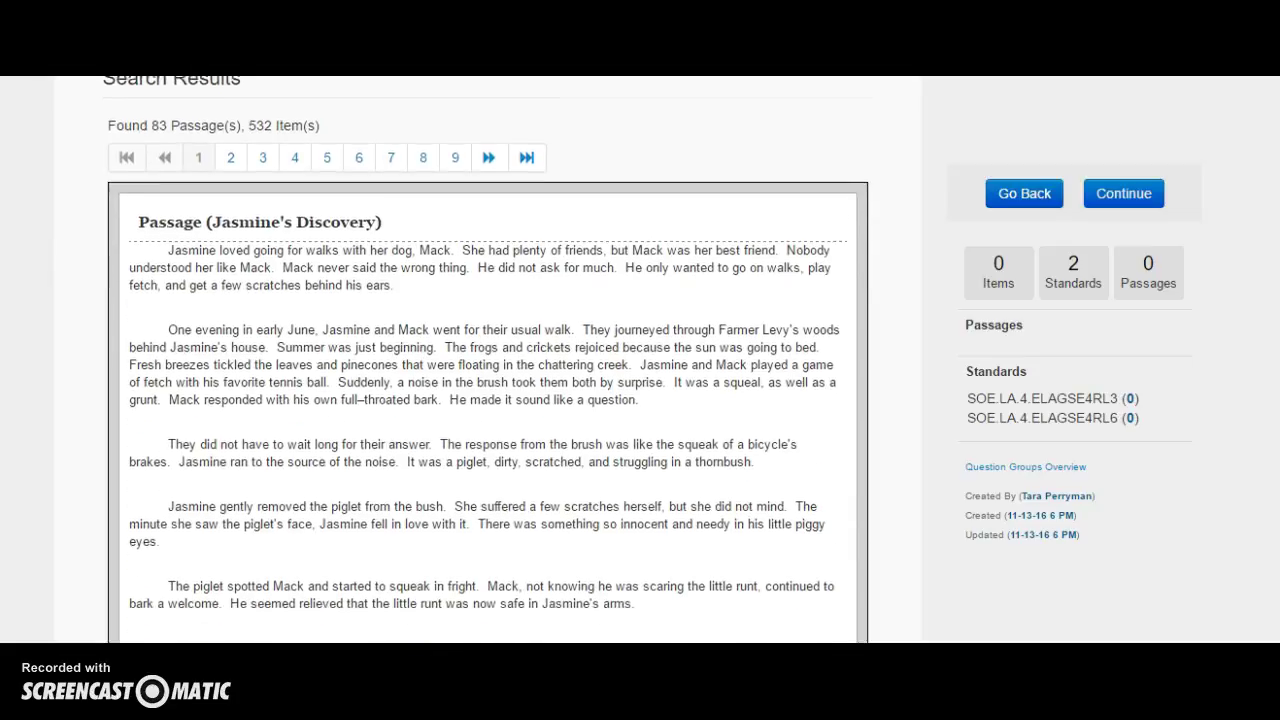
pyautogui.scroll(-1, 484, 364)
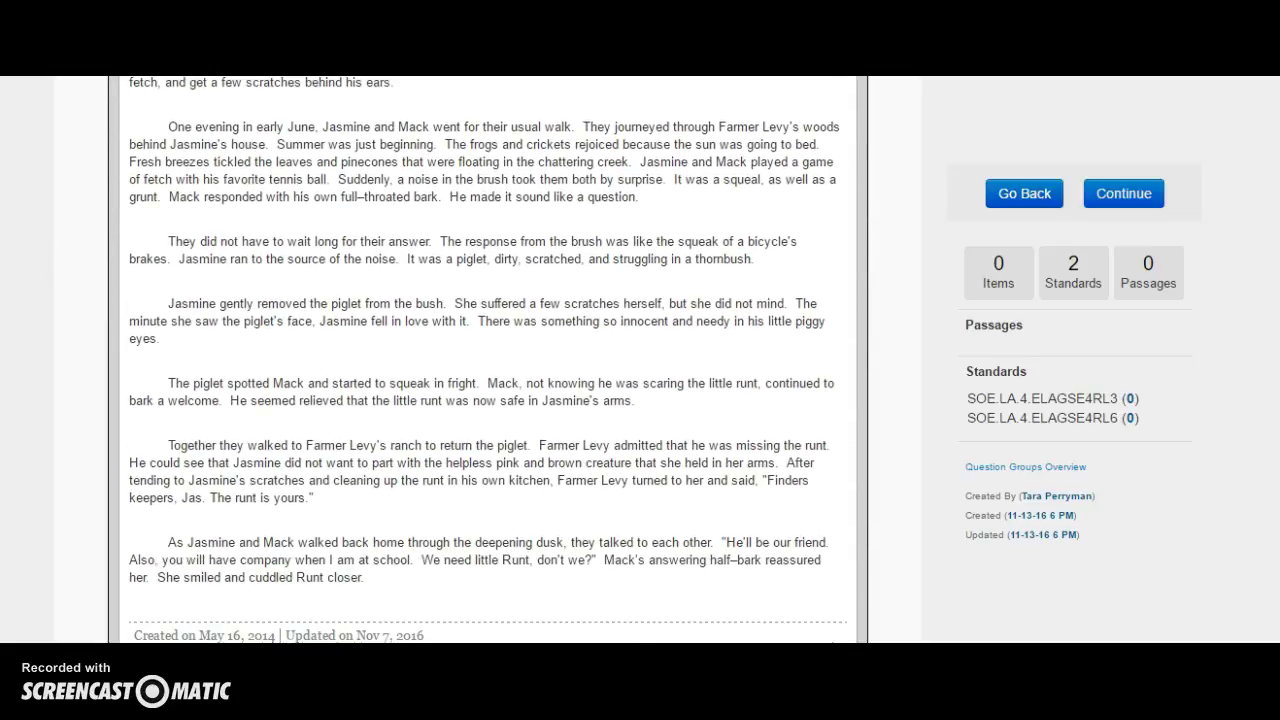
pyautogui.scroll(-1, 484, 360)
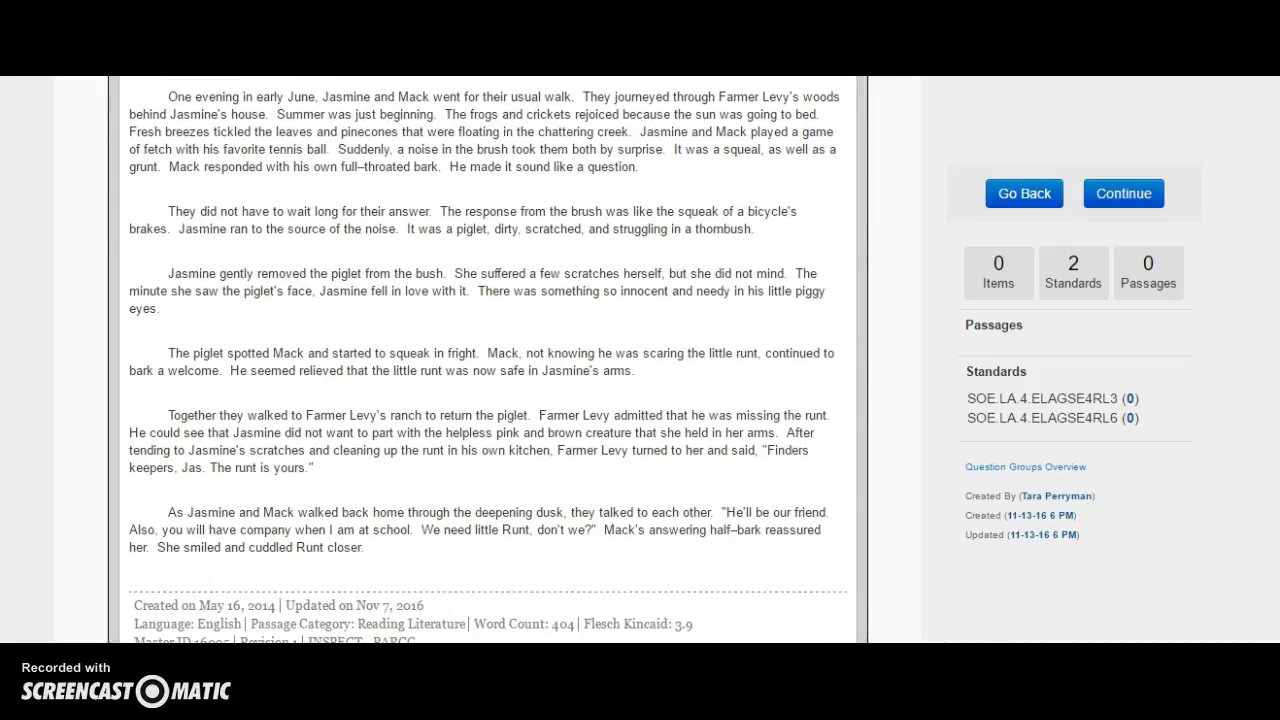
pyautogui.scroll(-1, 484, 360)
pyautogui.scroll(-1, 488, 360)
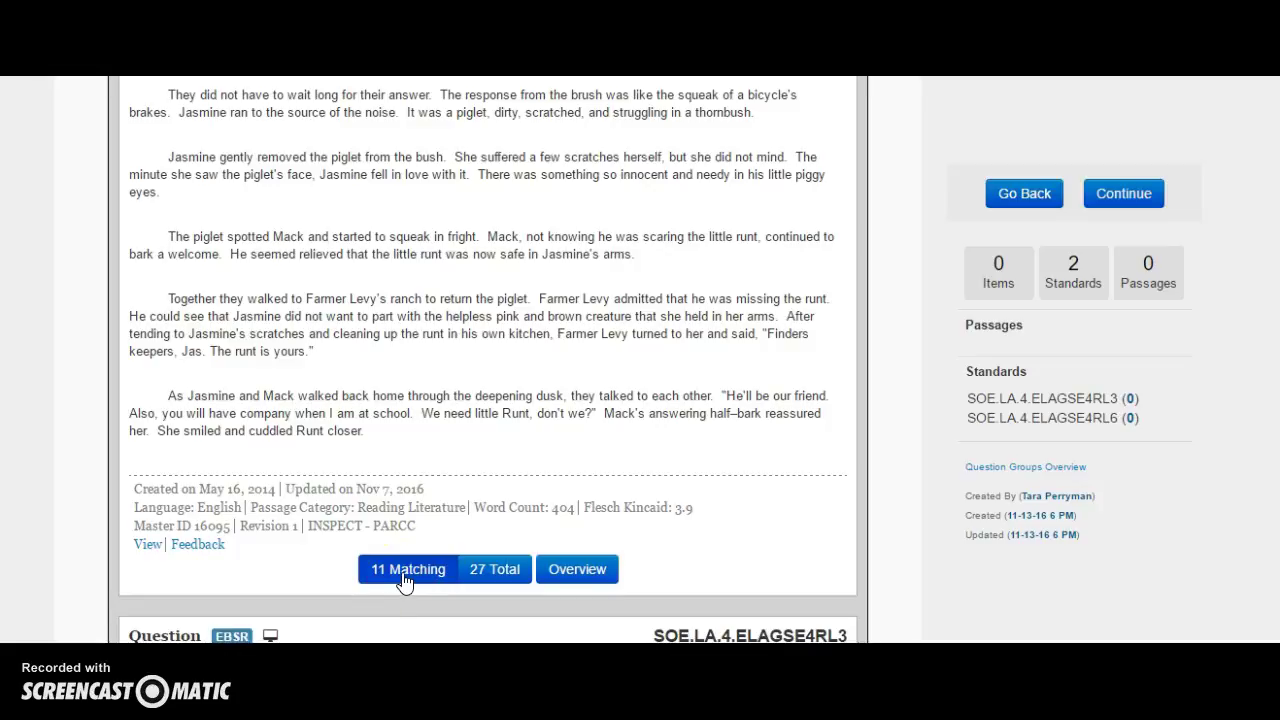
# - Show the total set of items for the Jasmine's Discovery passage instead of only the matching ones
pyautogui.click(491, 575)
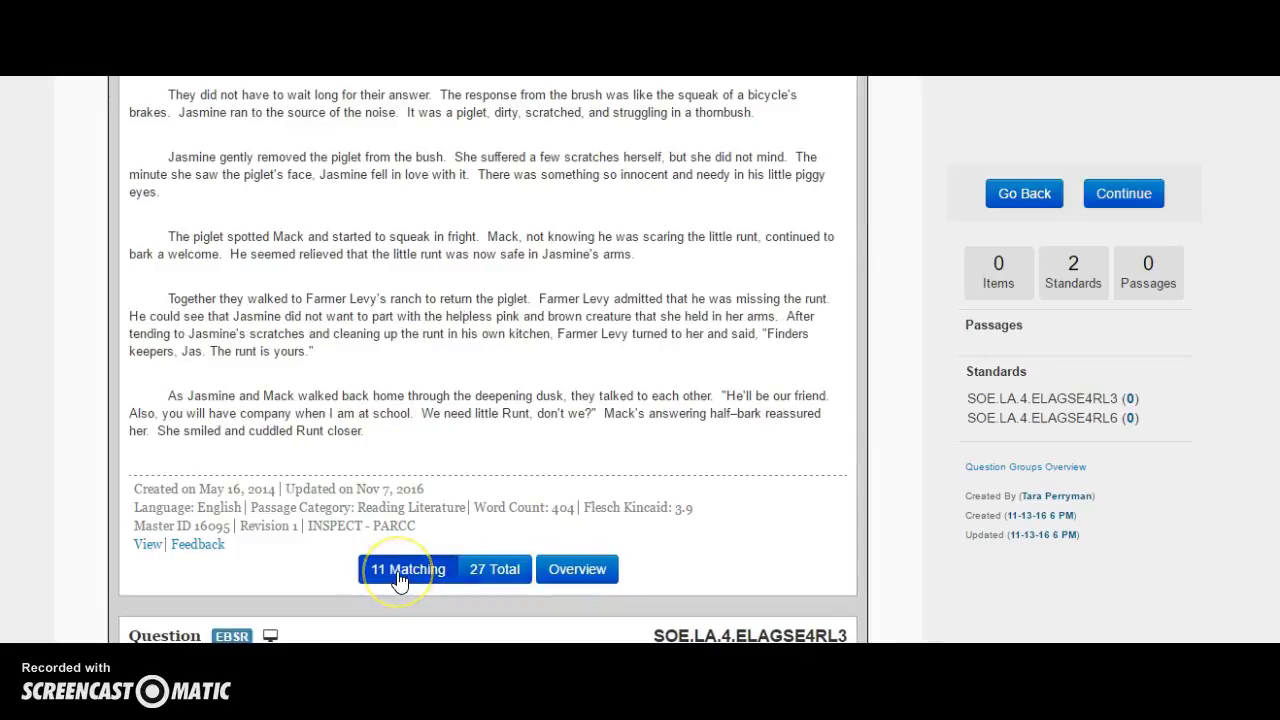
pyautogui.click(500, 580)
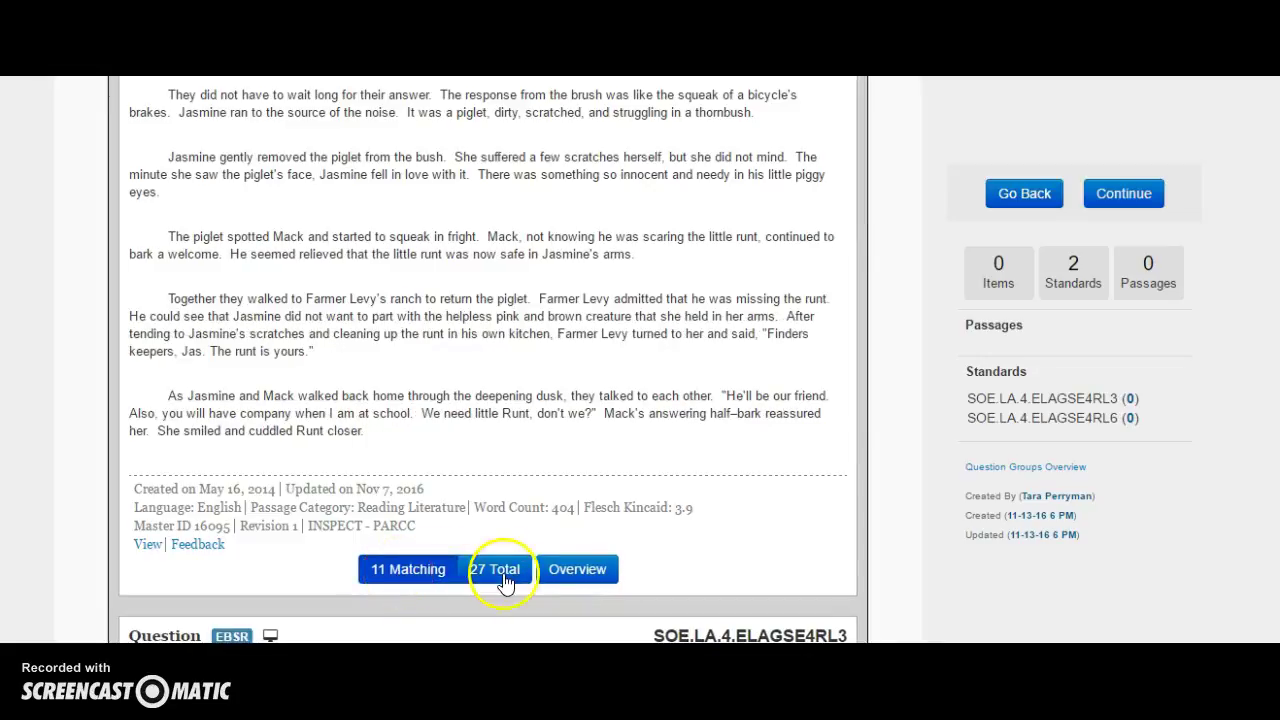
pyautogui.click(414, 570)
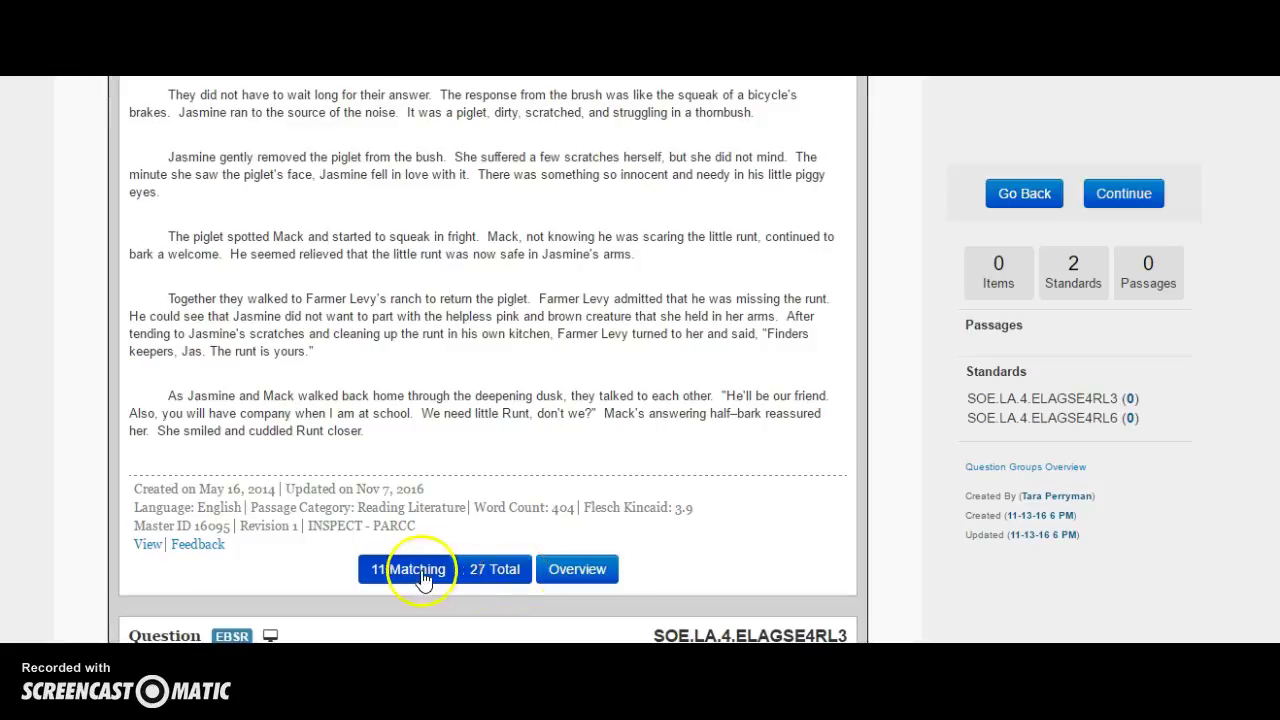
pyautogui.click(474, 574)
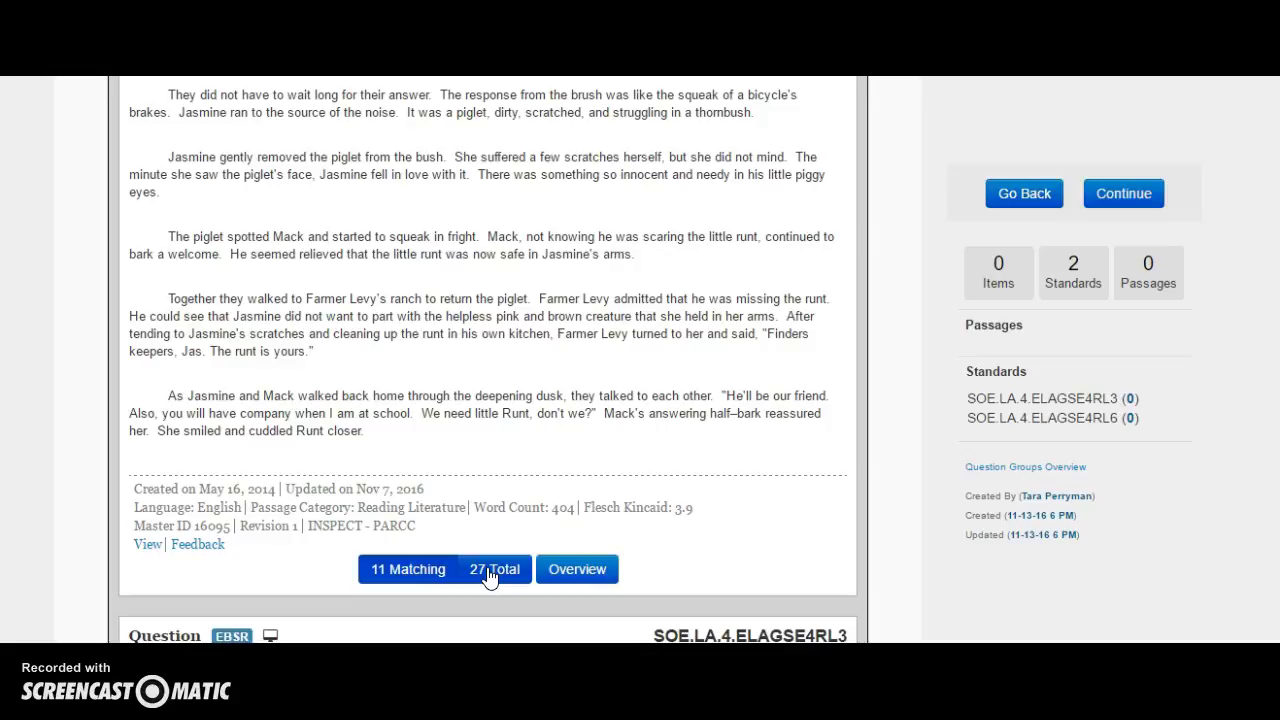
pyautogui.click(490, 577)
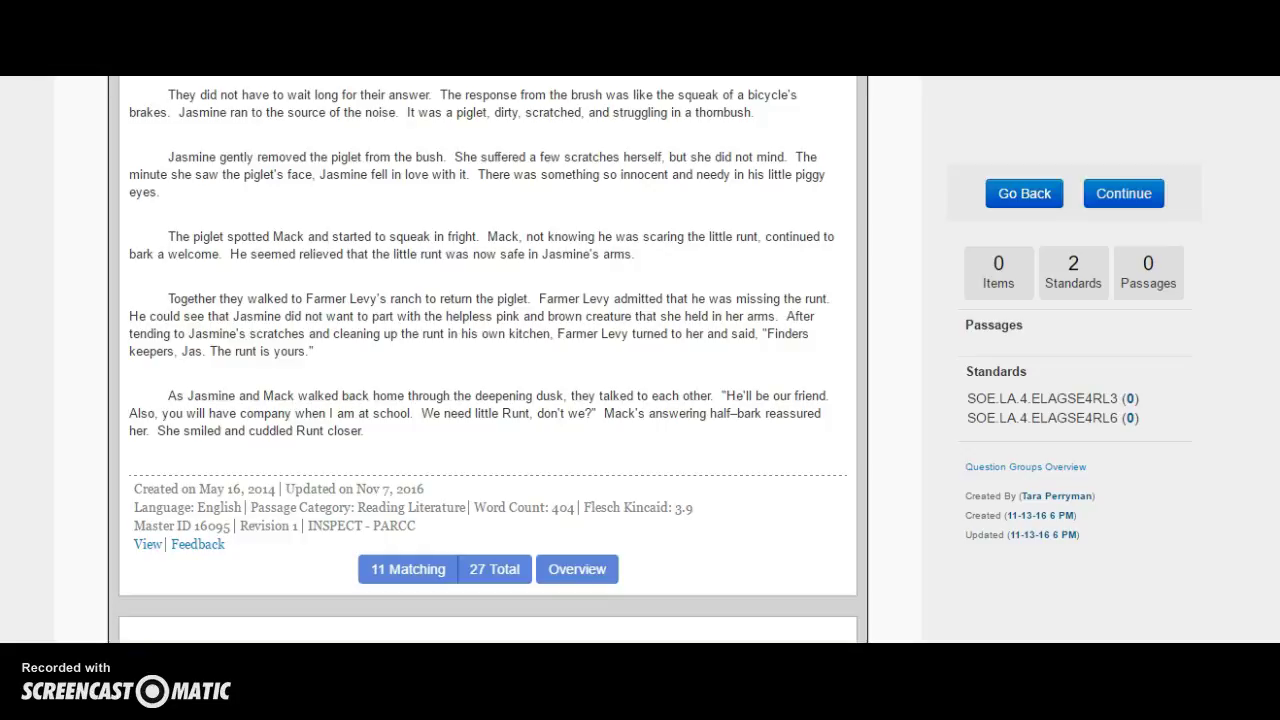
# - Add the two-part EBSR question asking which inference about Jasmine is supported by the passage to the assessment
pyautogui.scroll(-1, 488, 360)
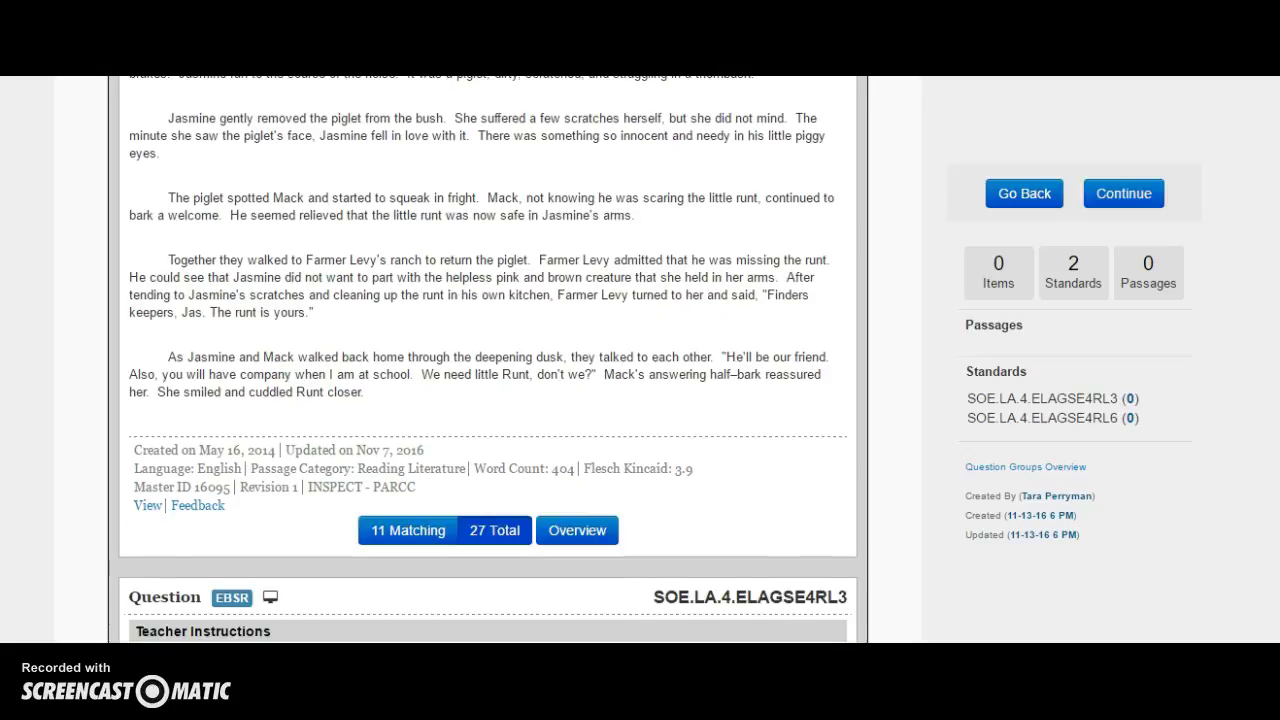
pyautogui.scroll(-3, 488, 360)
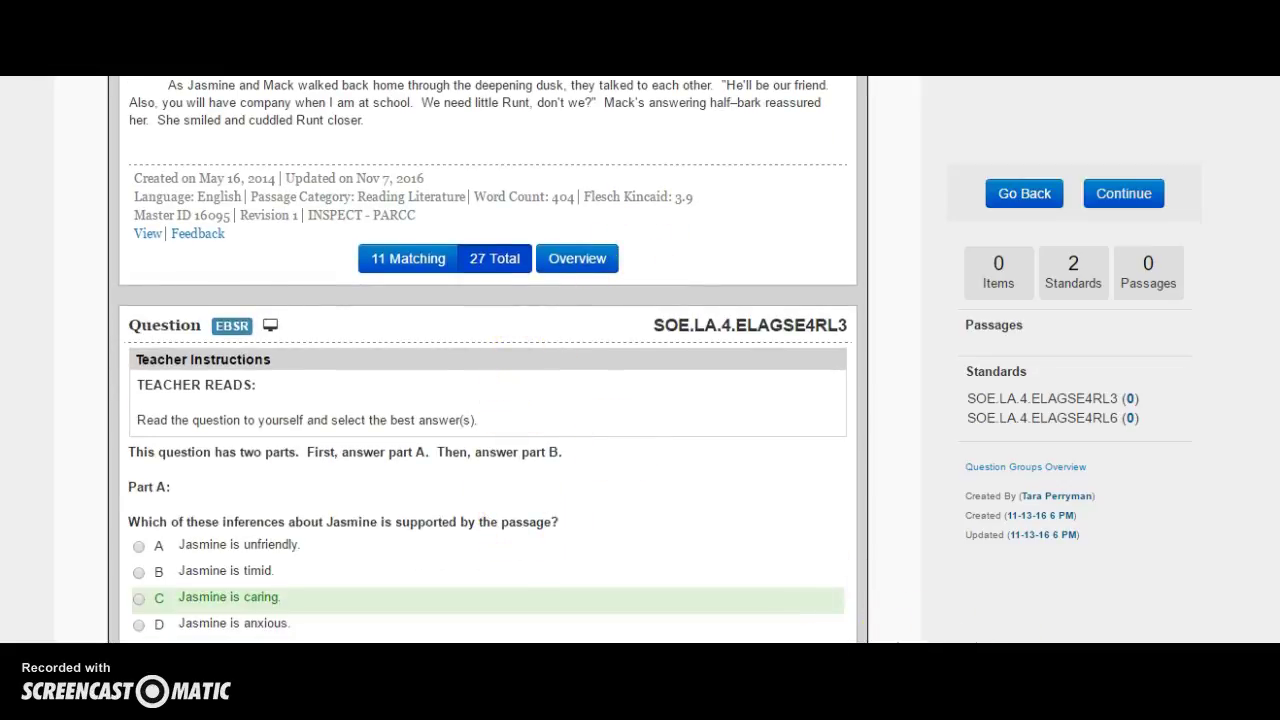
pyautogui.scroll(-1, 488, 360)
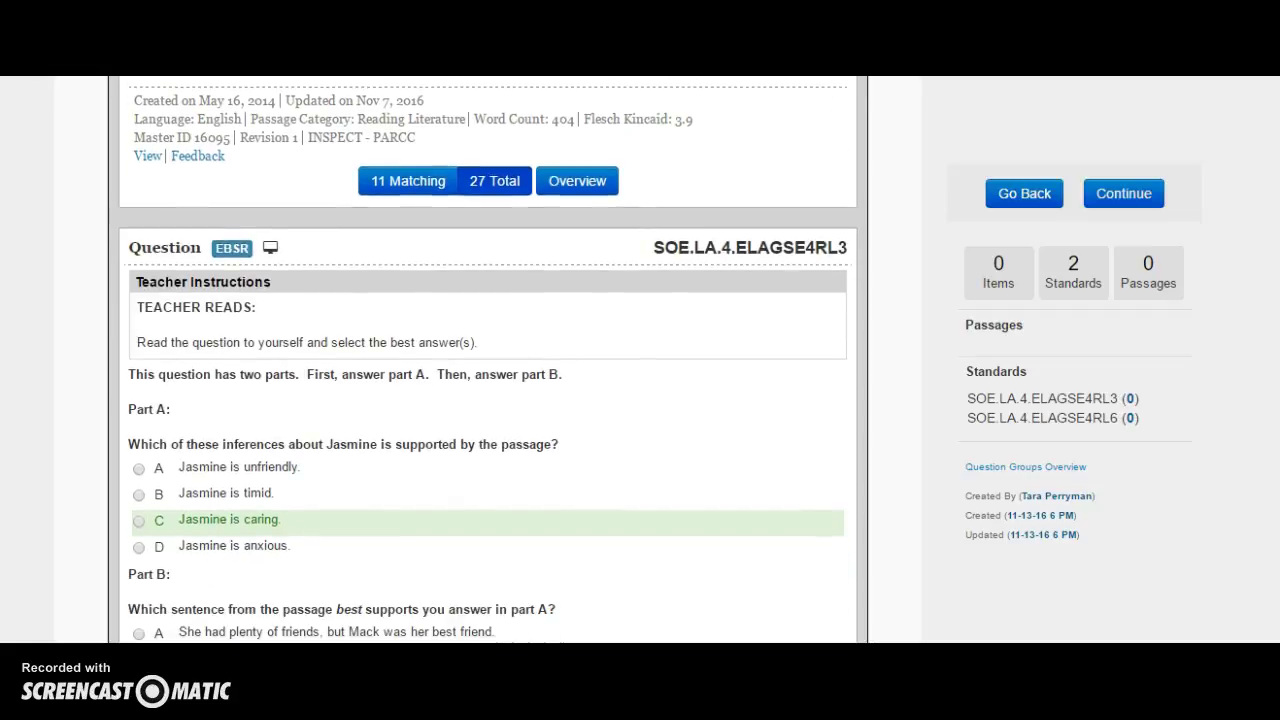
pyautogui.scroll(-1, 488, 360)
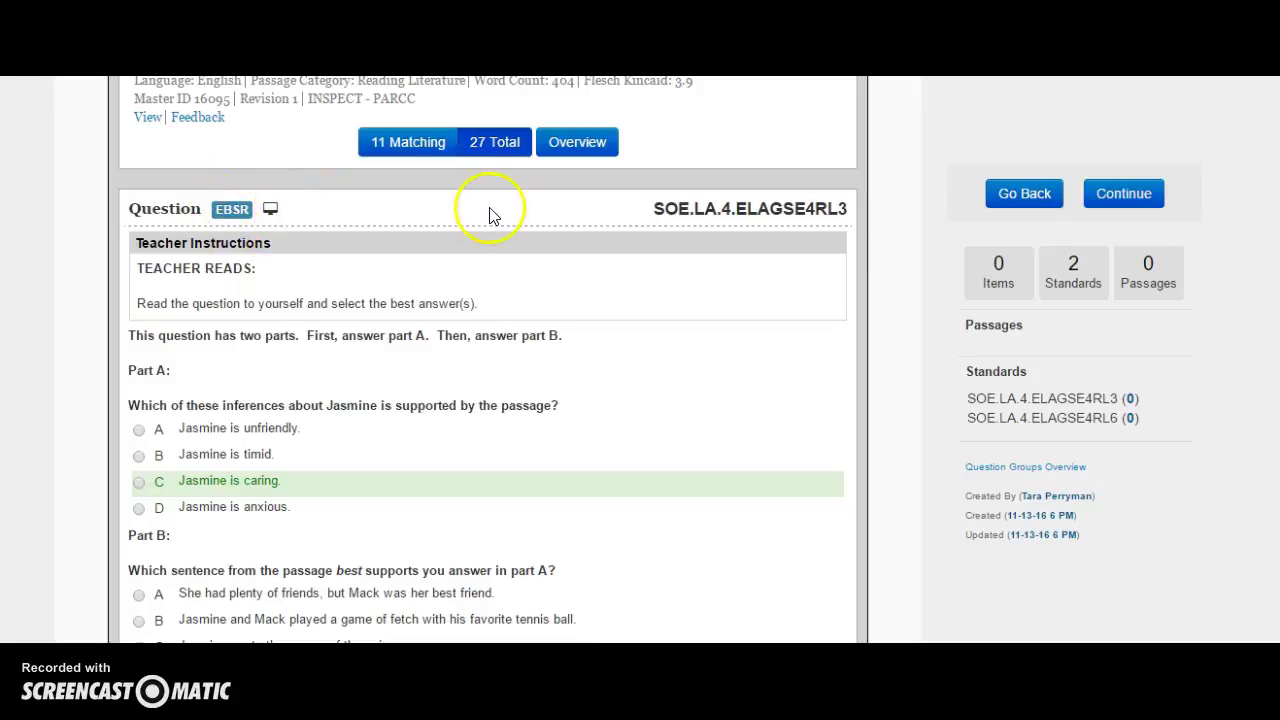
pyautogui.moveTo(786, 212)
pyautogui.scroll(-3, 488, 360)
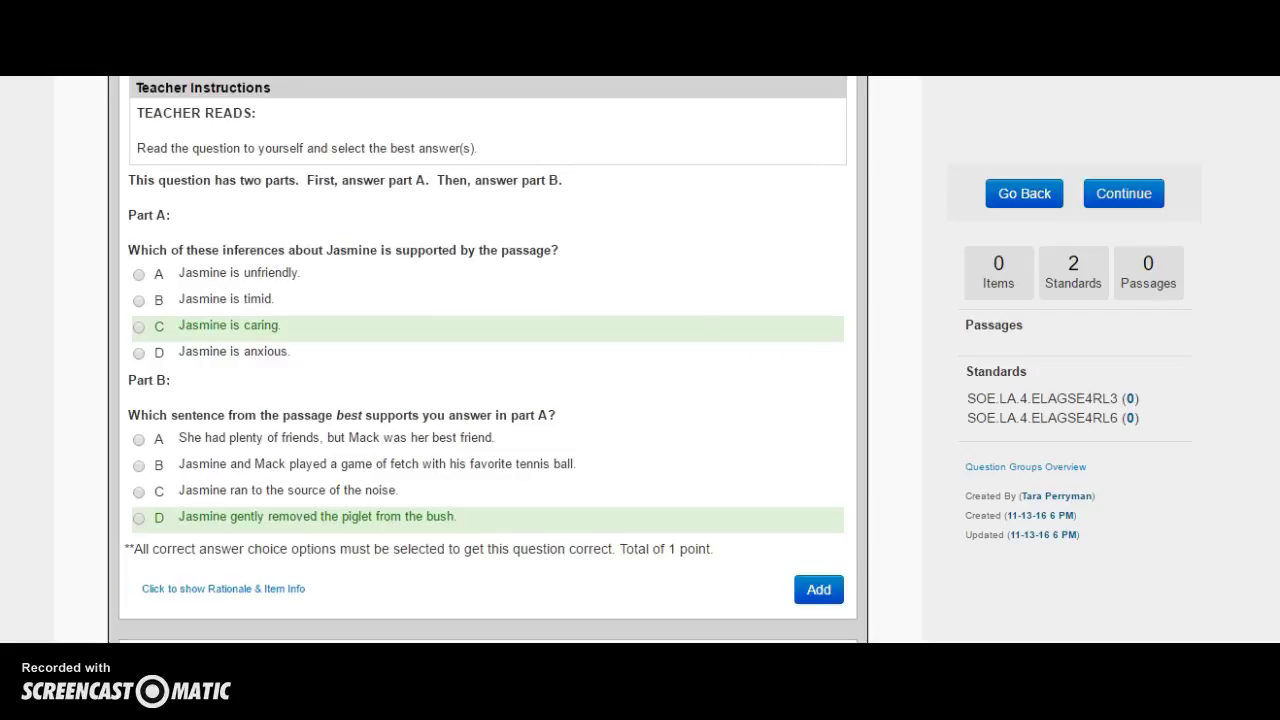
pyautogui.click(826, 594)
pyautogui.click(826, 594)
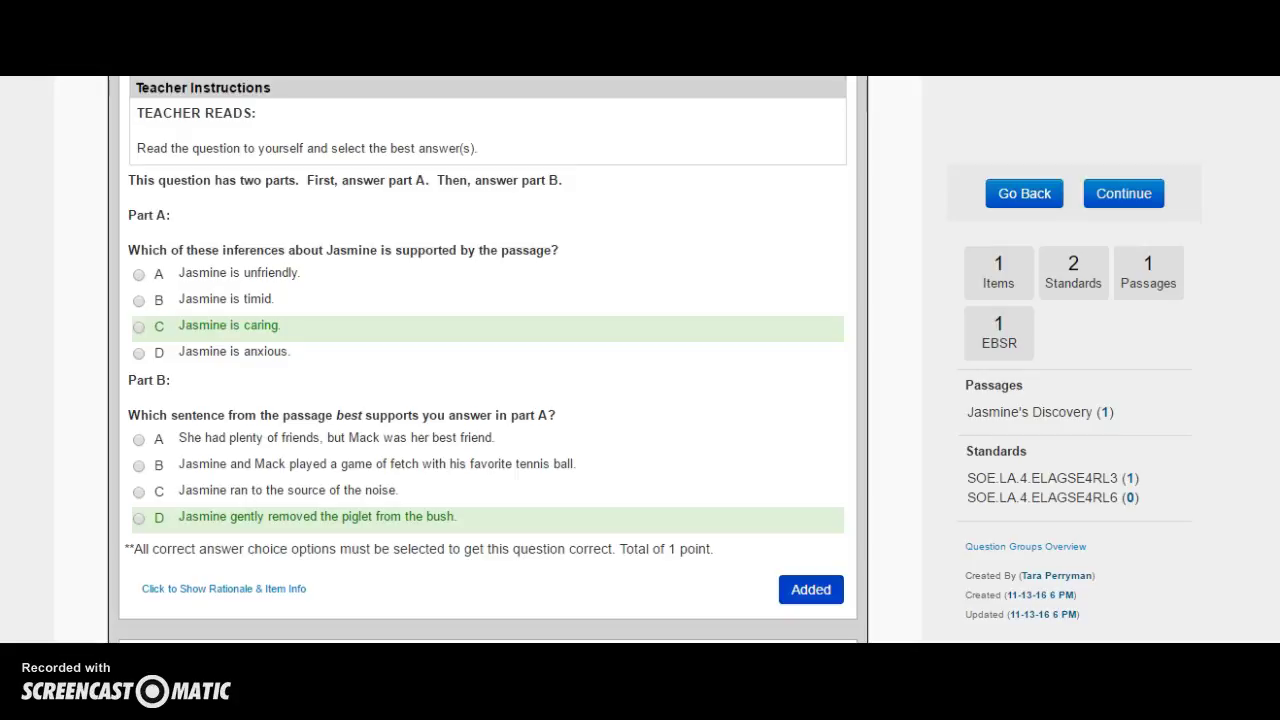
# - Link standards CCSS.LA.4.RL.4.2 and CCSS.LA.4.RL.4.3 from the multiple-choice question "Why did Jasmine get scratched?" and add that question to the assessment
pyautogui.scroll(-4, 488, 360)
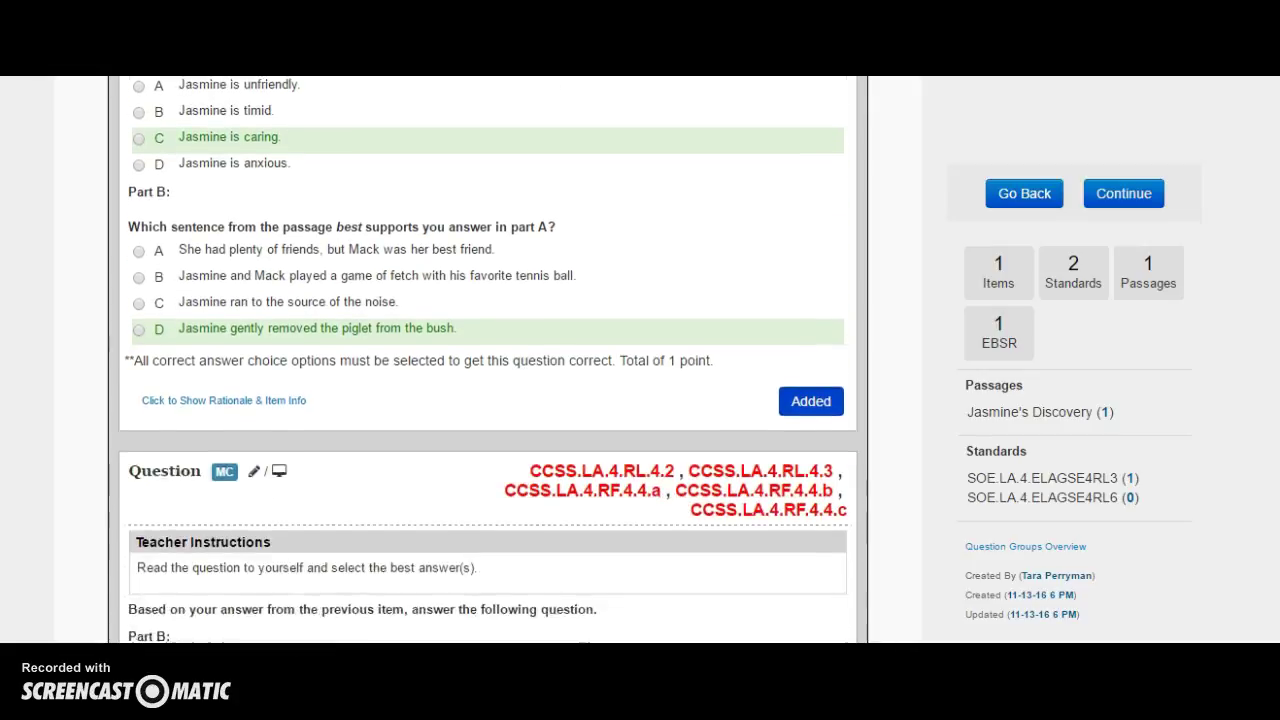
pyautogui.scroll(-2, 488, 360)
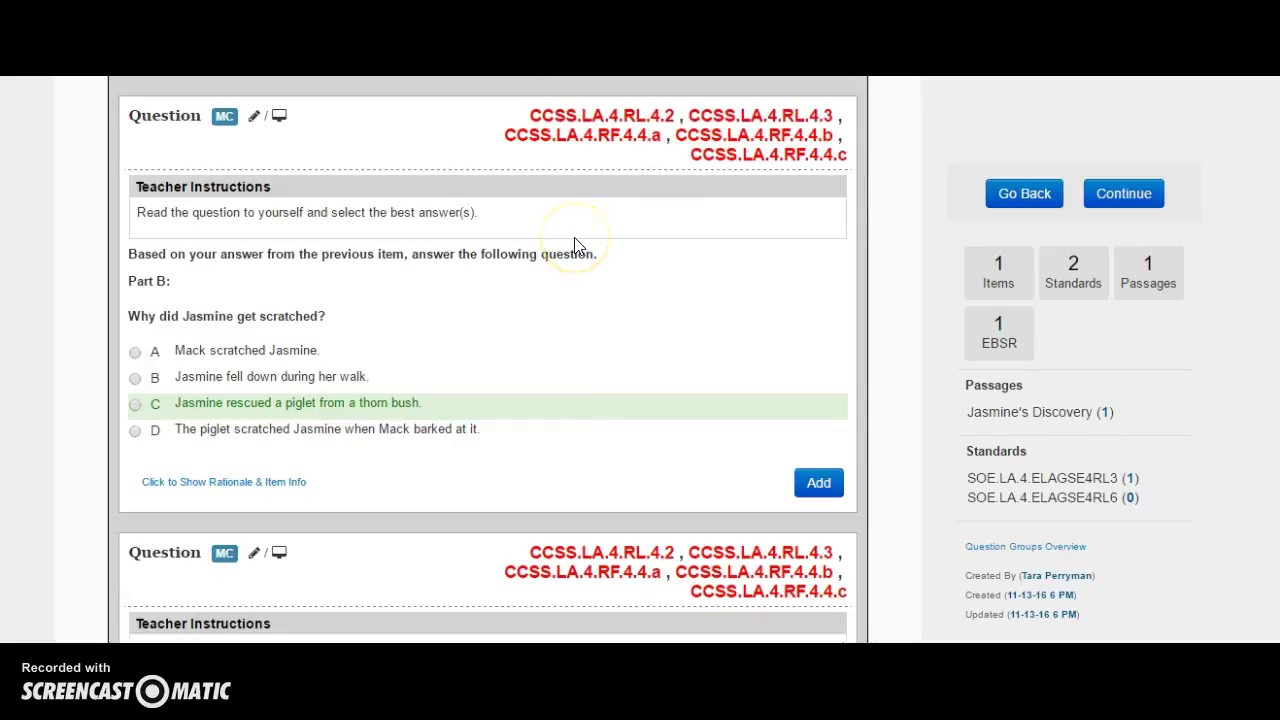
pyautogui.click(652, 127)
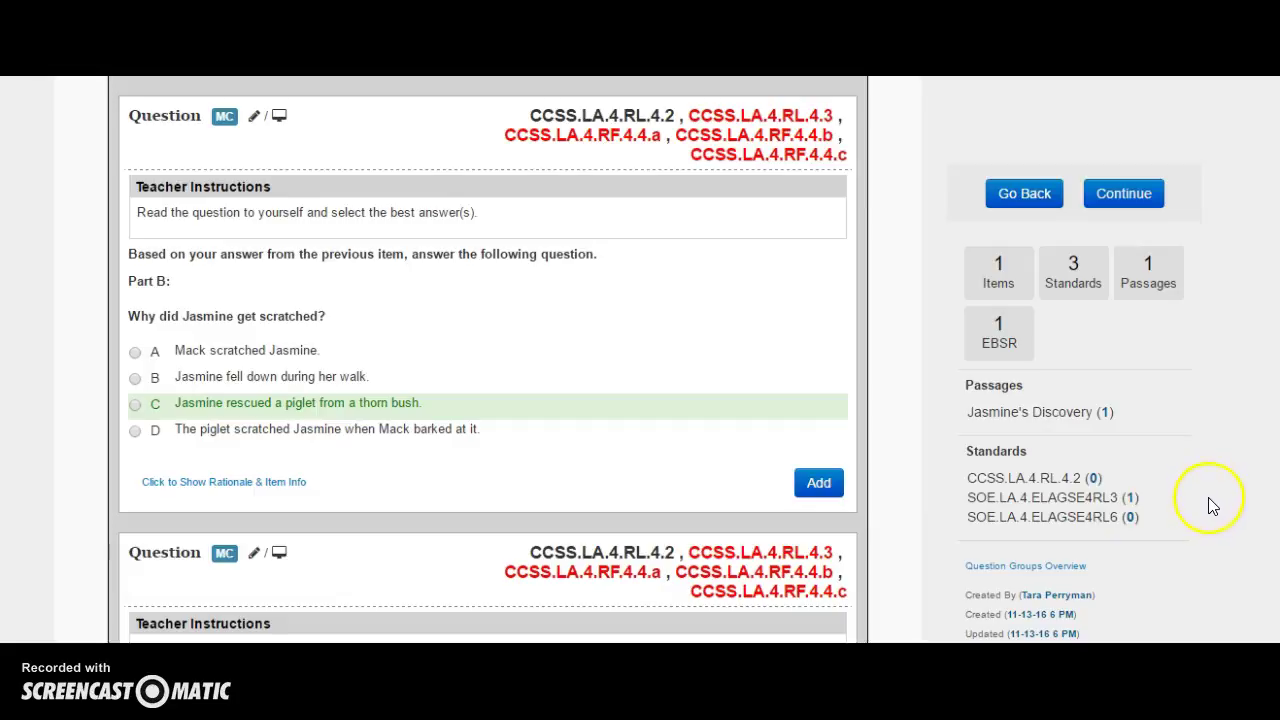
pyautogui.click(795, 118)
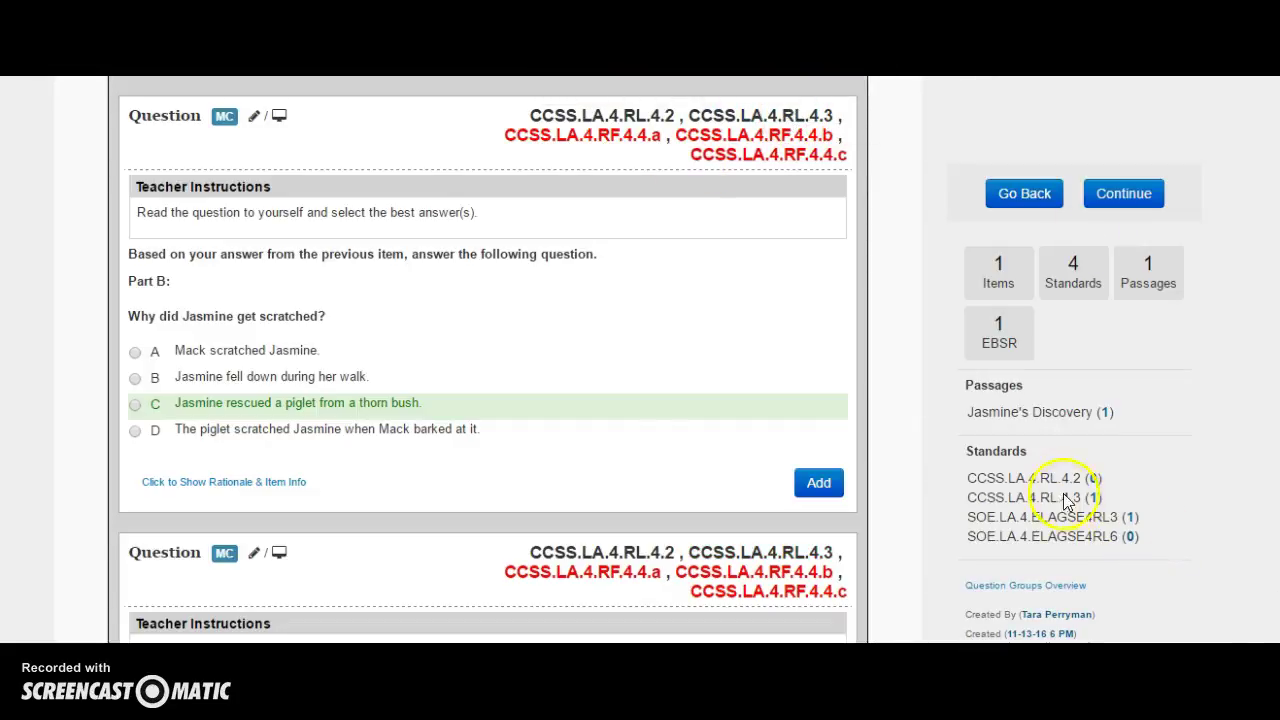
pyautogui.moveTo(1068, 497)
pyautogui.click(810, 492)
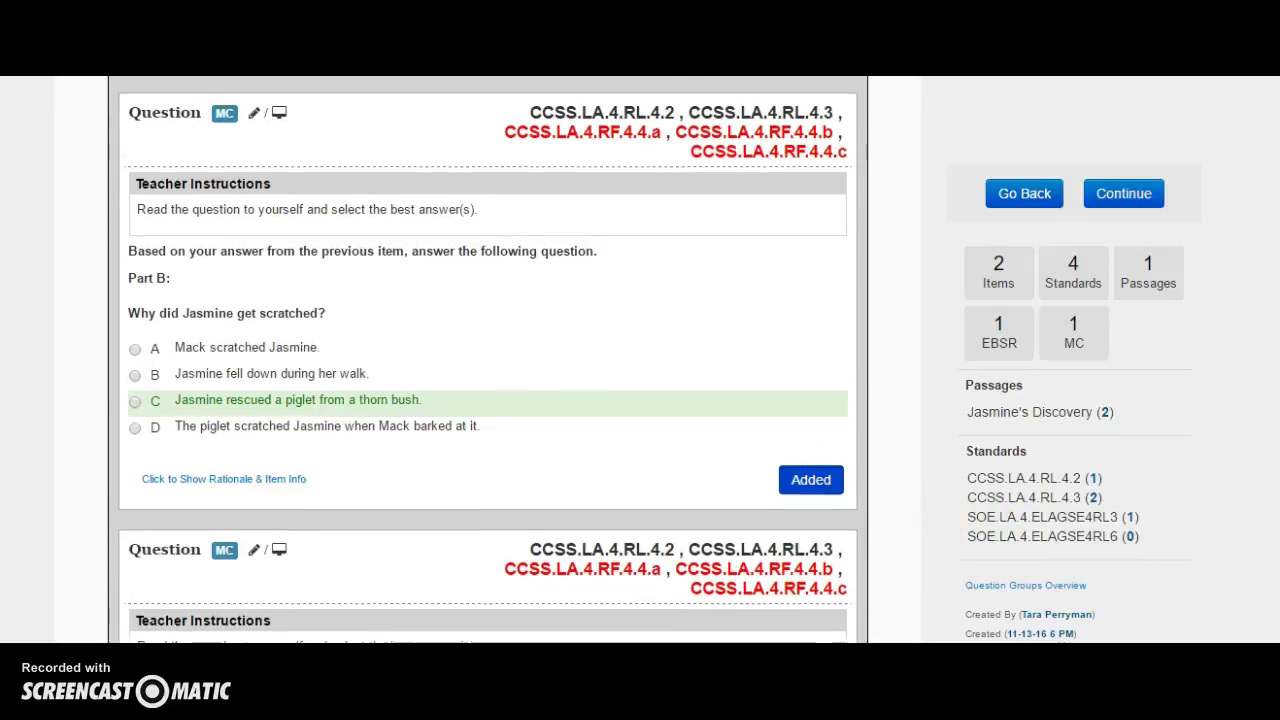
# - Add the Part A multiple-choice question "What happened before Jasmine got scratched?" to the assessment
pyautogui.scroll(-4, 488, 360)
pyautogui.scroll(-1, 483, 360)
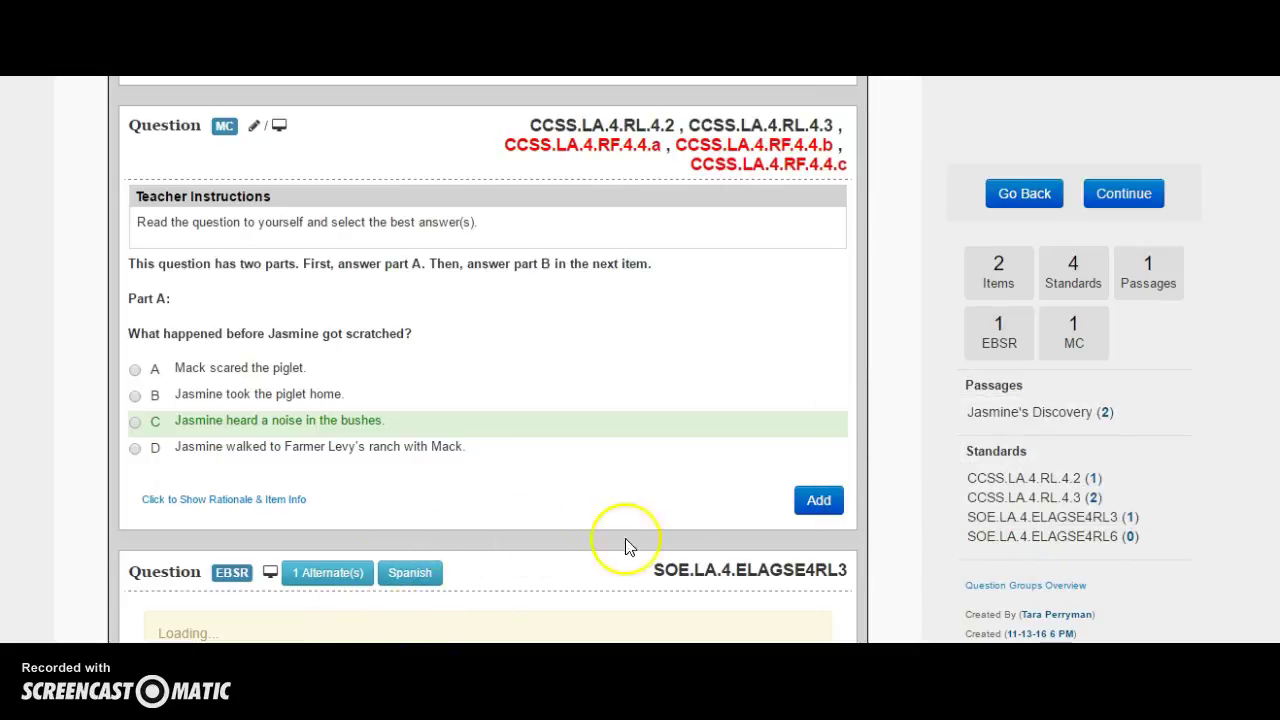
pyautogui.click(818, 503)
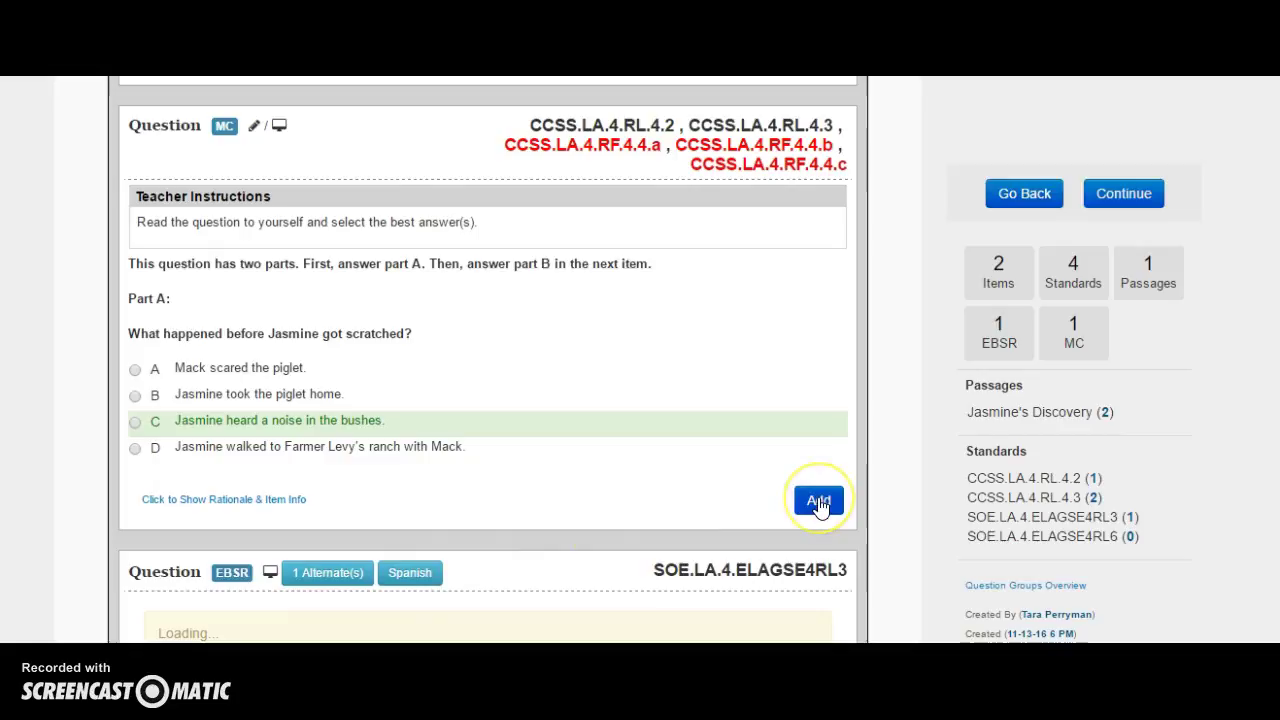
pyautogui.click(818, 503)
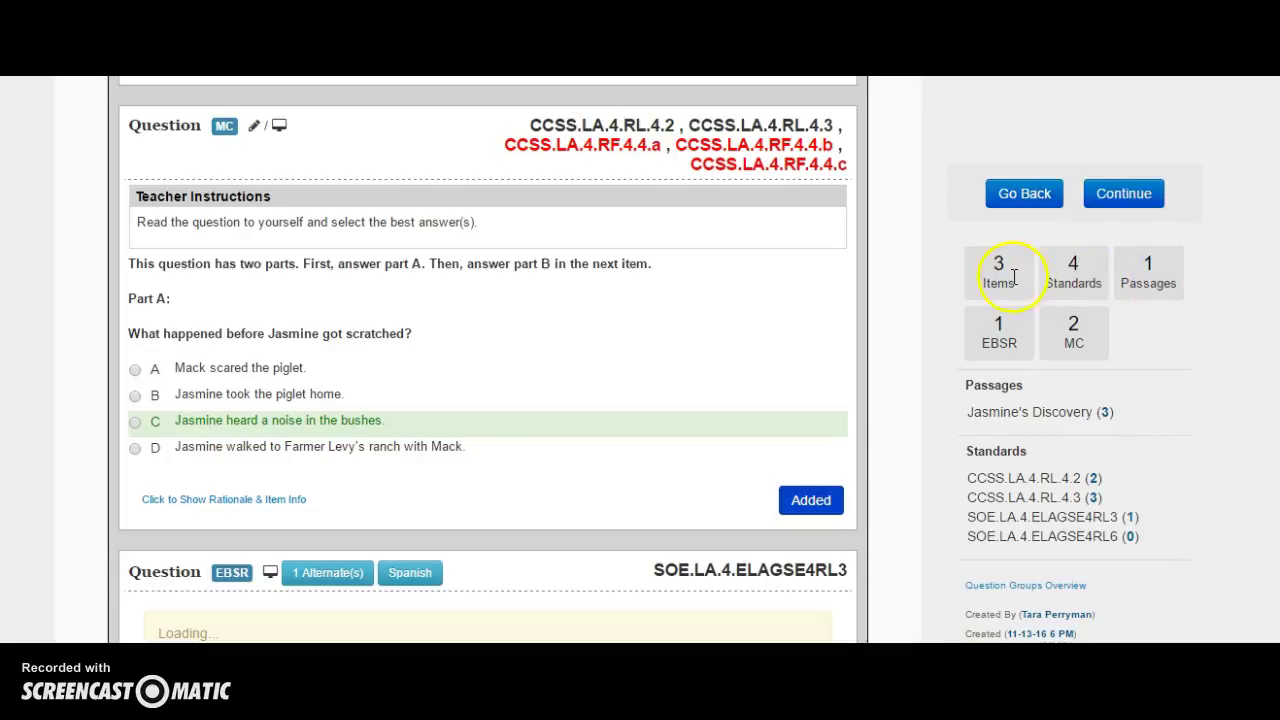
# - Continue to the assessment review and look over the Jasmine's Discovery passage and the start of the first question
pyautogui.click(1120, 200)
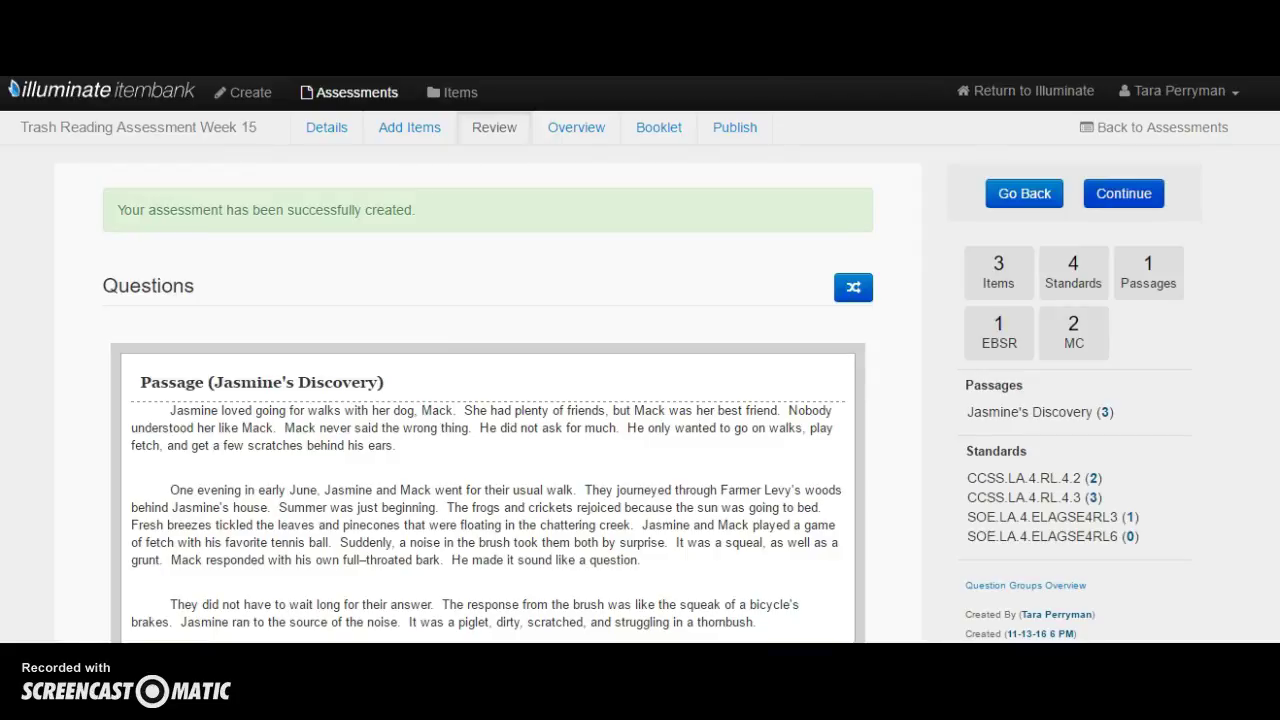
pyautogui.scroll(-10, 488, 400)
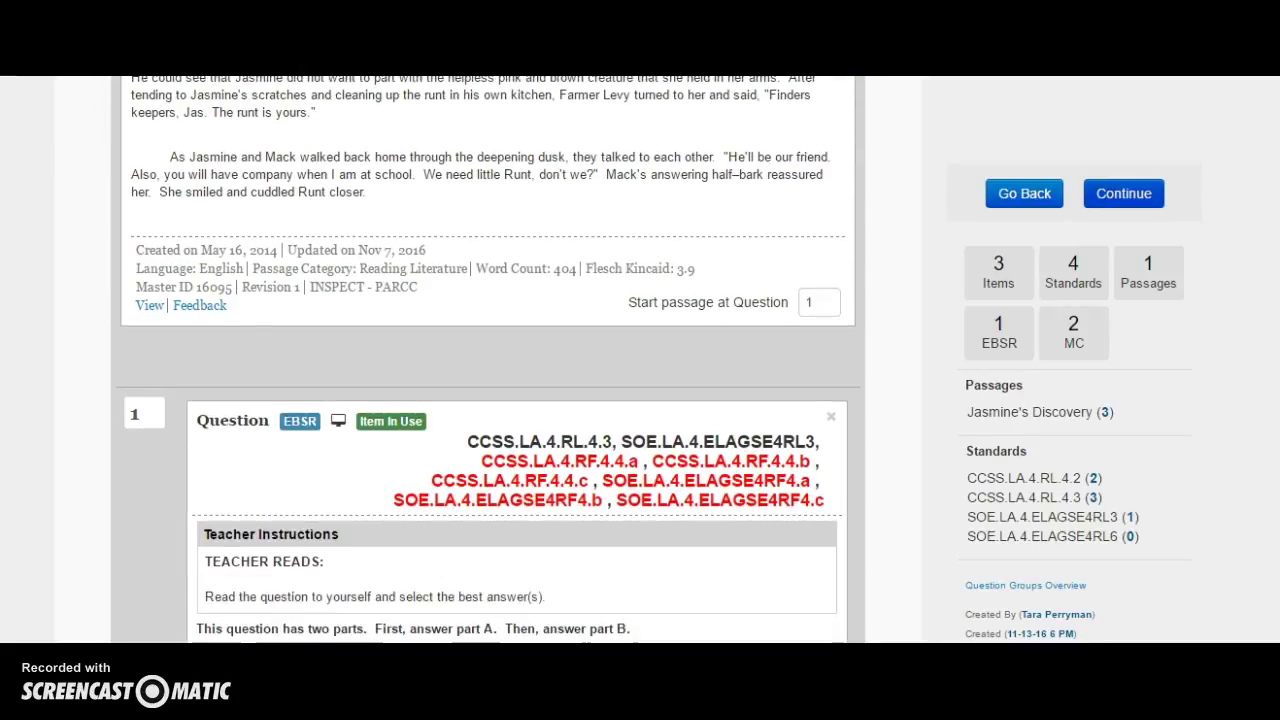
pyautogui.scroll(4, 488, 360)
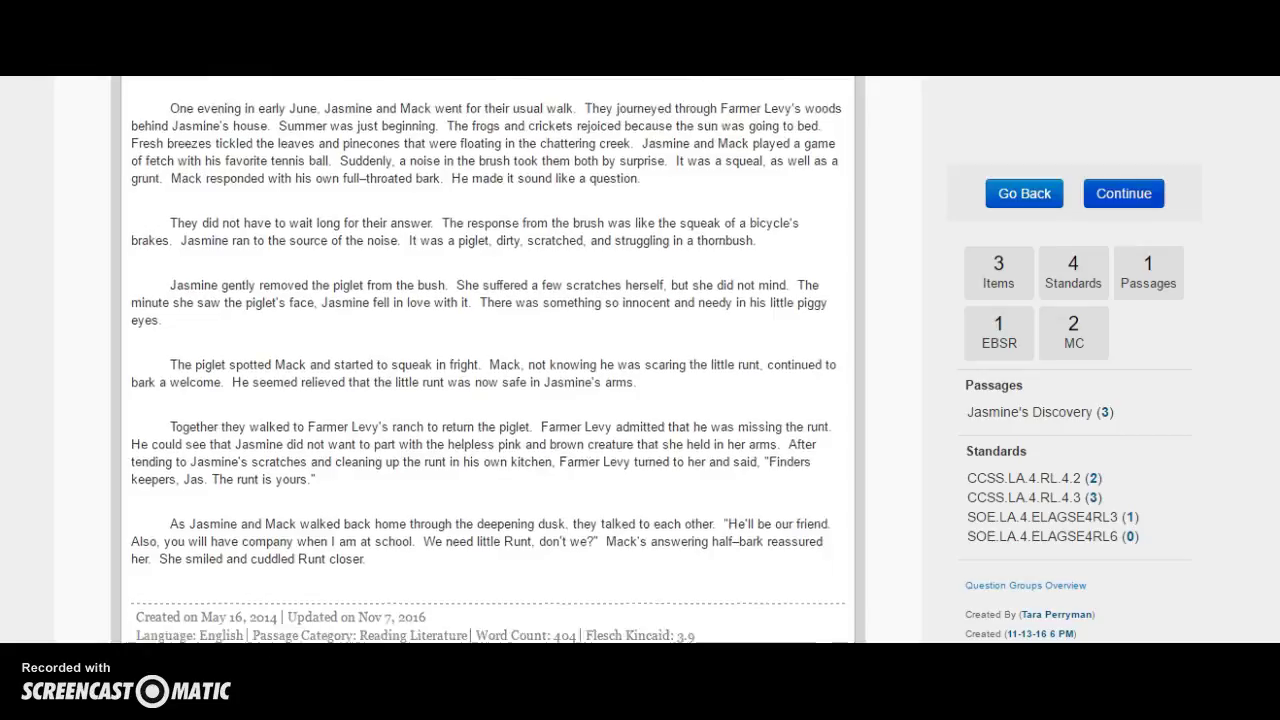
# - Look through the three Jasmine's Discovery questions in the review, checking their standards and marked correct answers
pyautogui.scroll(-5, 488, 360)
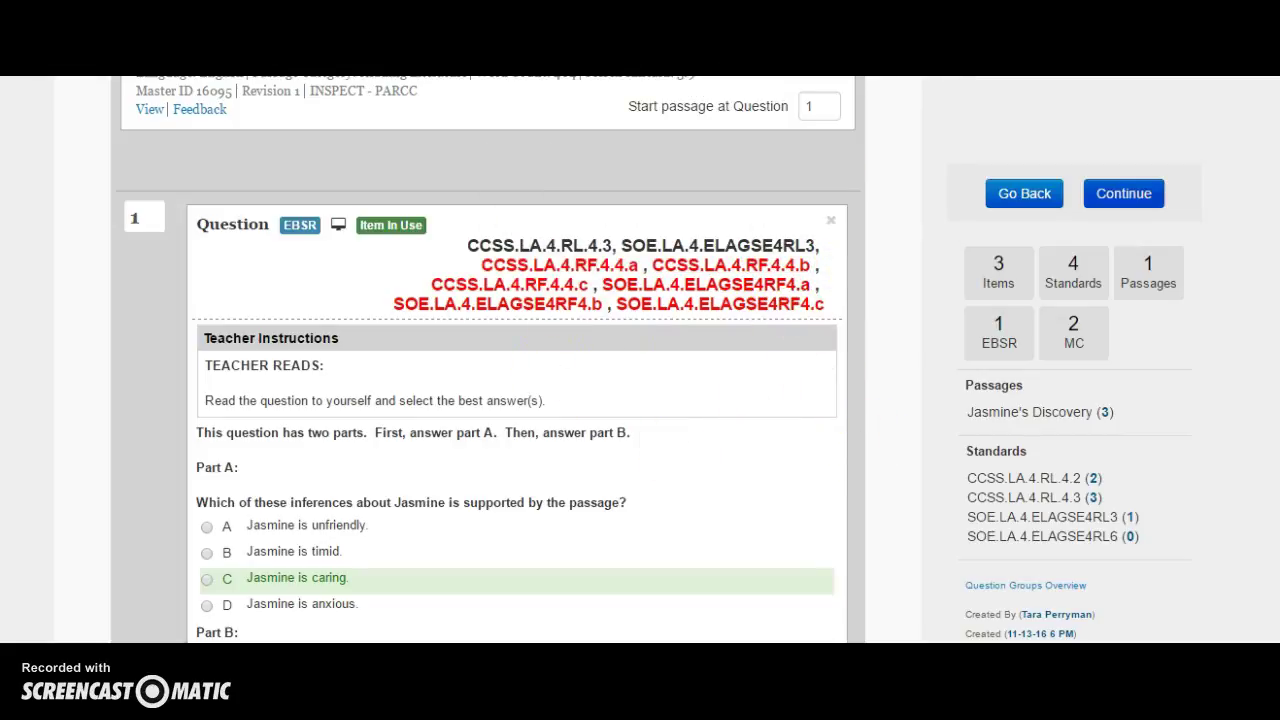
pyautogui.scroll(-3, 488, 360)
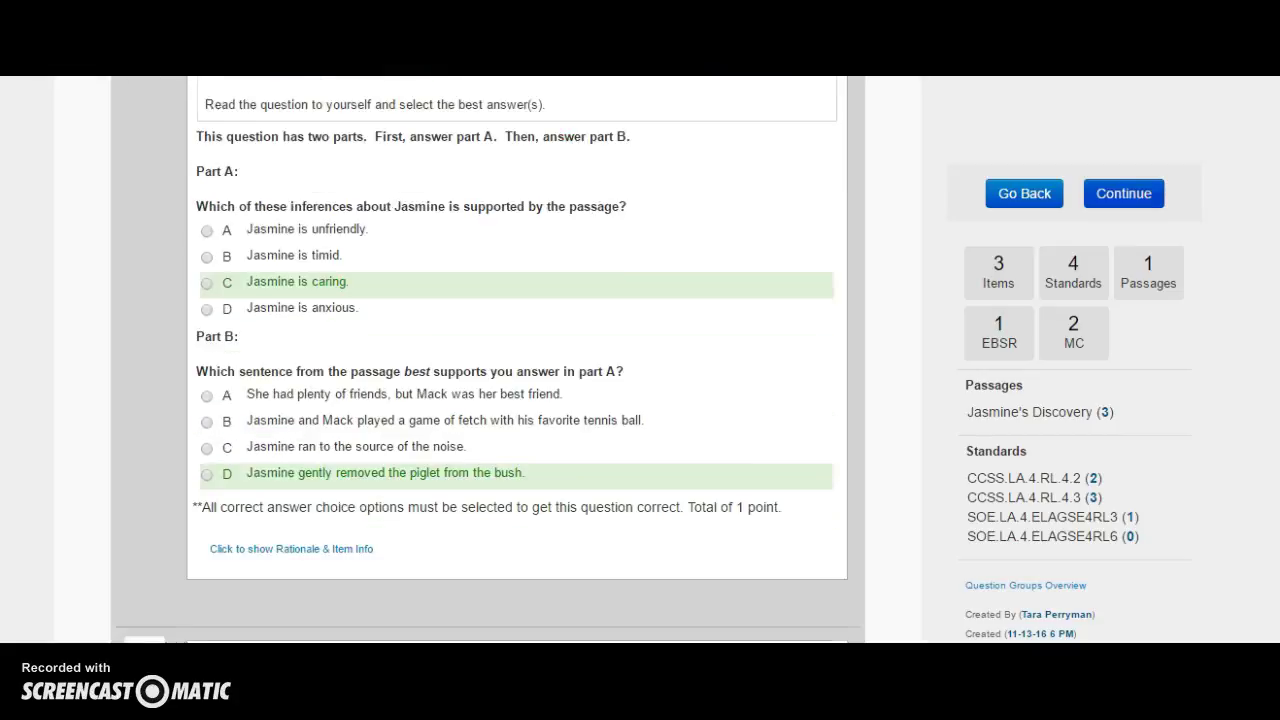
pyautogui.scroll(-5, 488, 360)
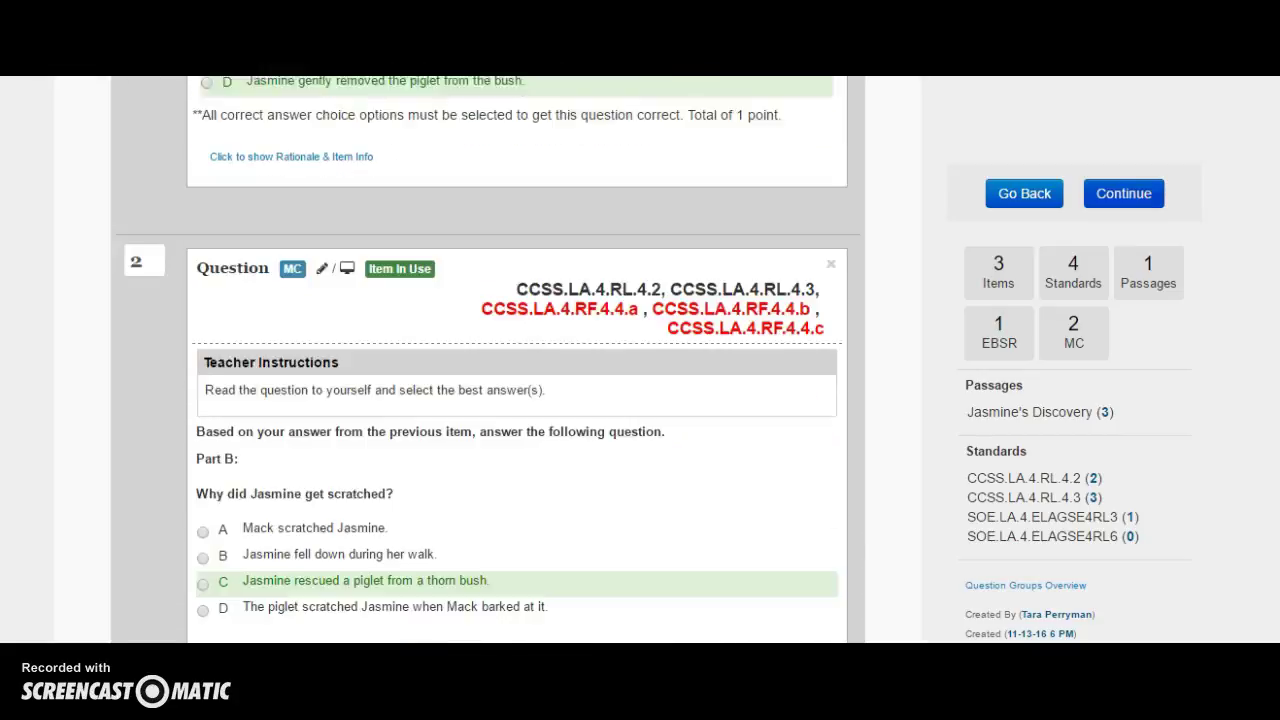
pyautogui.scroll(-5, 488, 360)
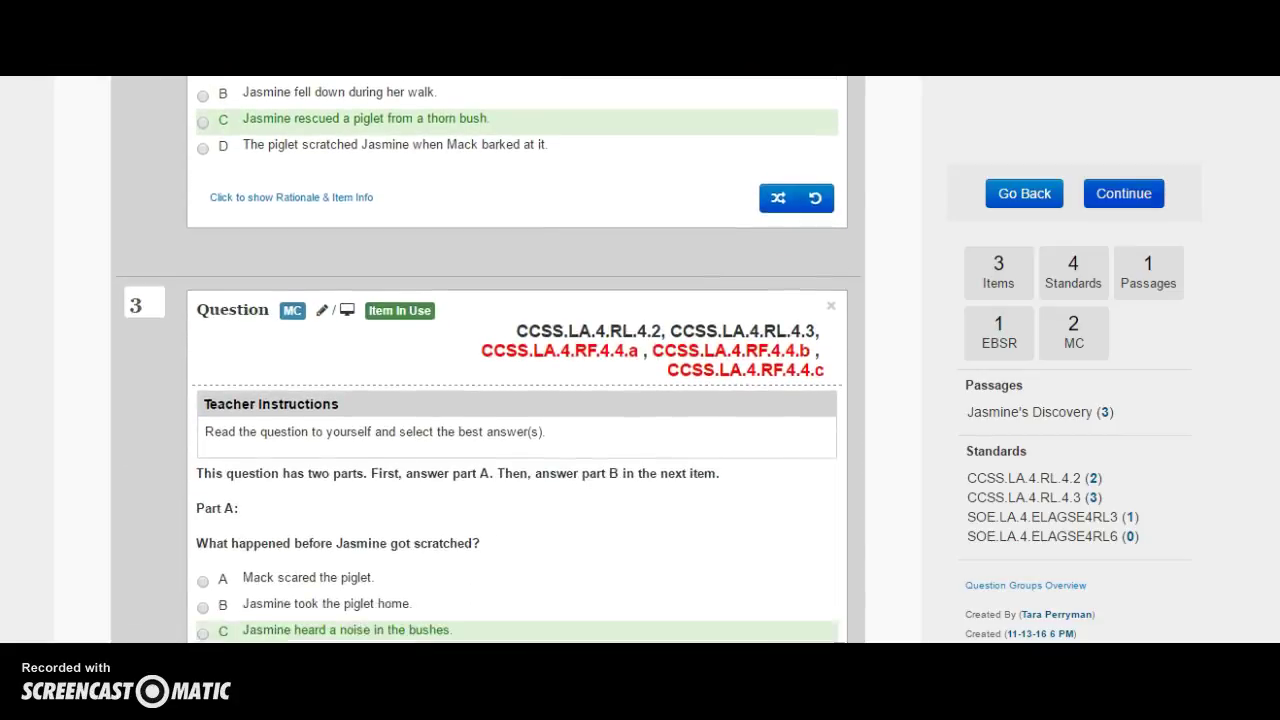
pyautogui.scroll(7, 488, 360)
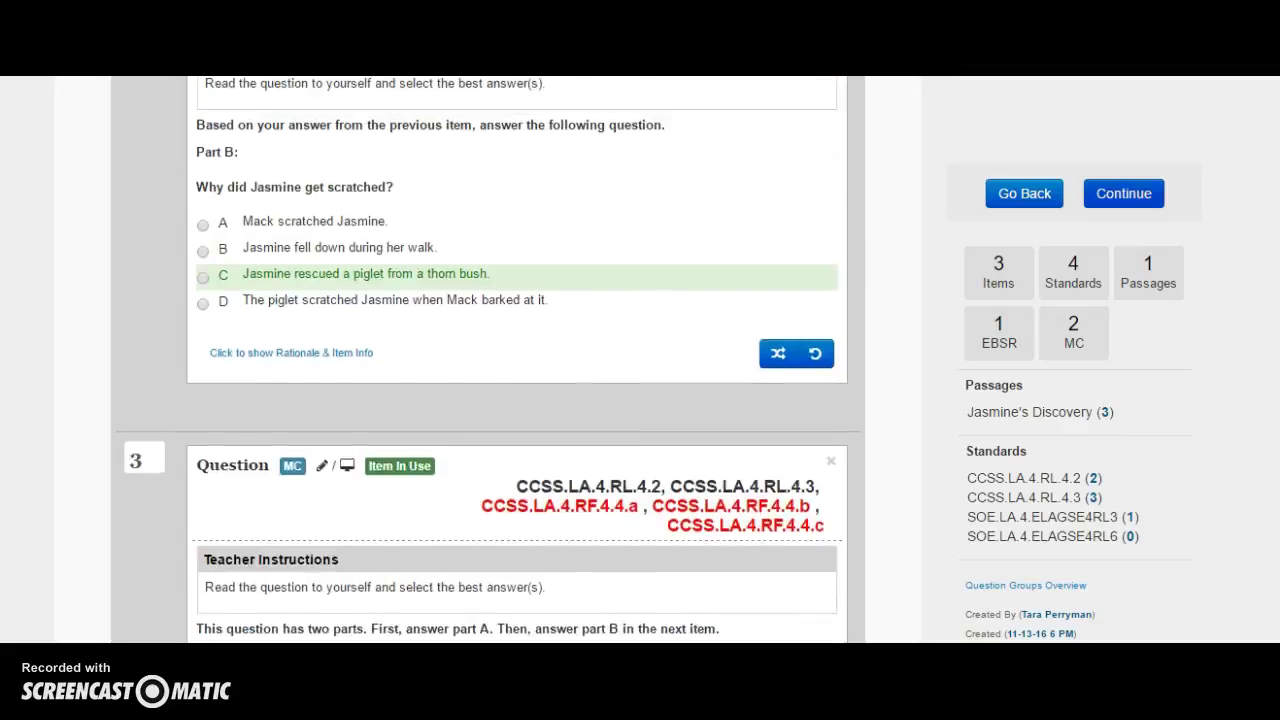
pyautogui.scroll(5, 488, 360)
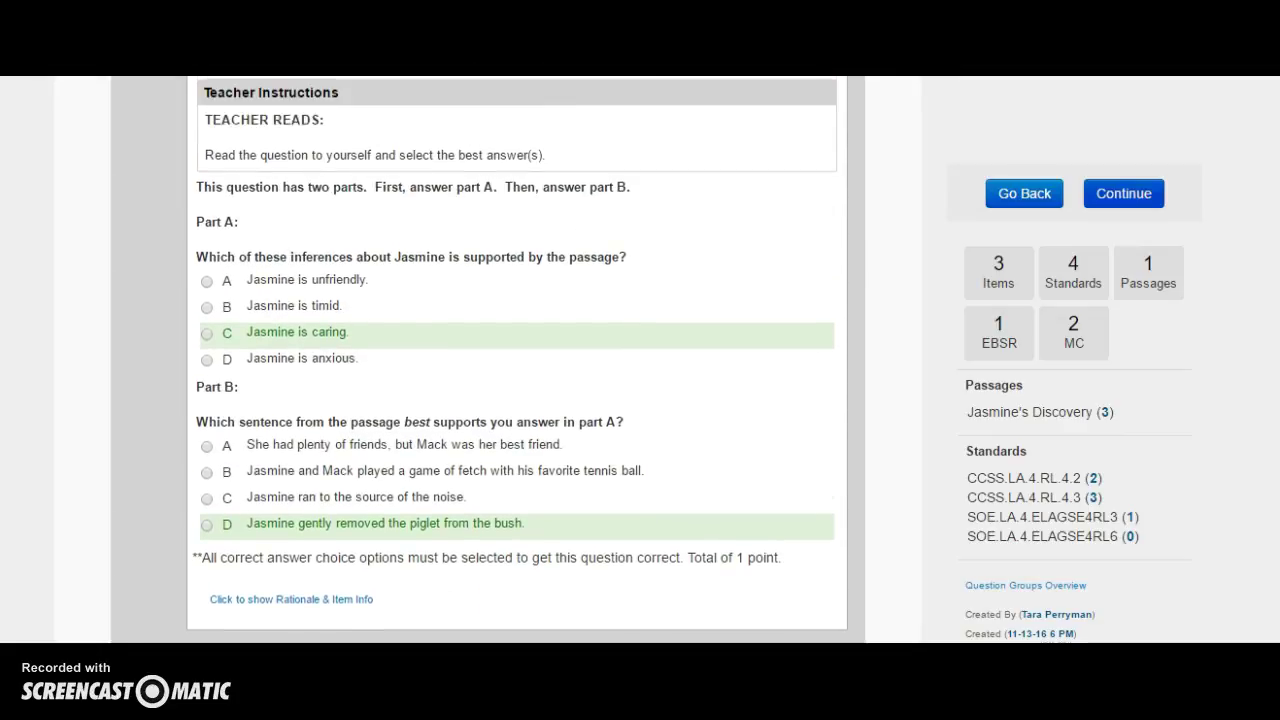
pyautogui.scroll(2, 488, 360)
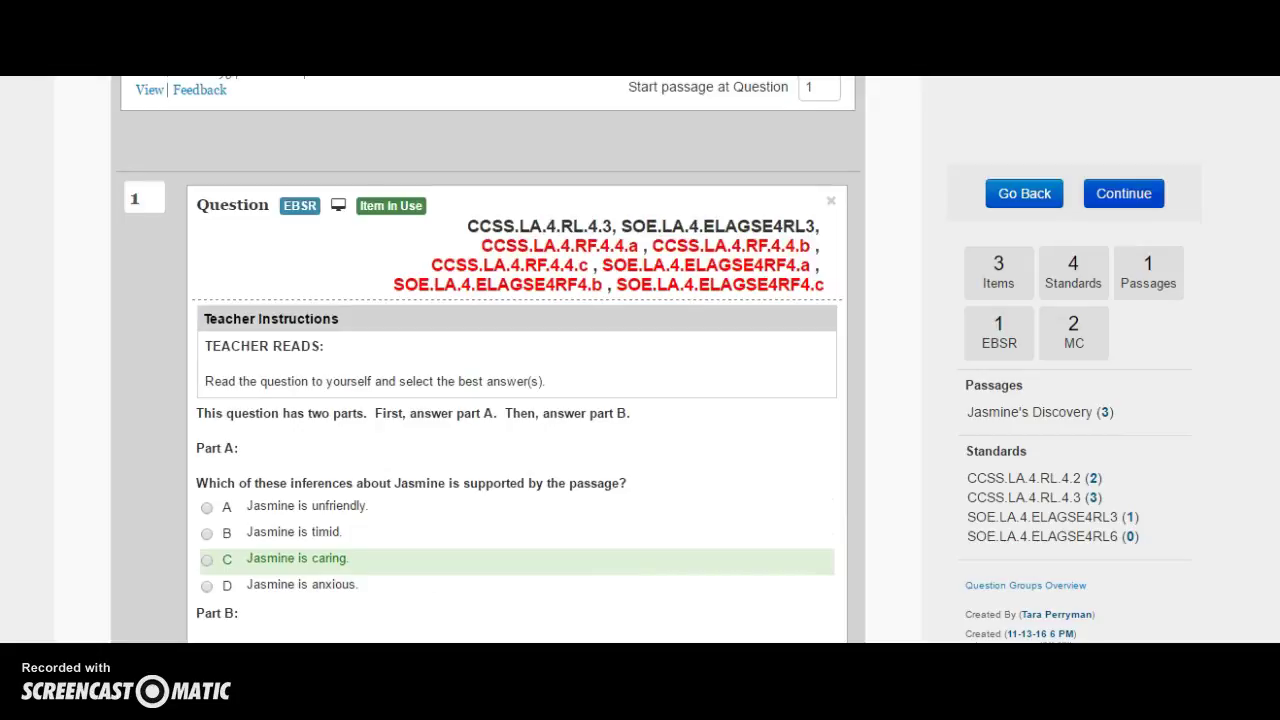
pyautogui.scroll(-1, 488, 360)
pyautogui.scroll(-2, 488, 360)
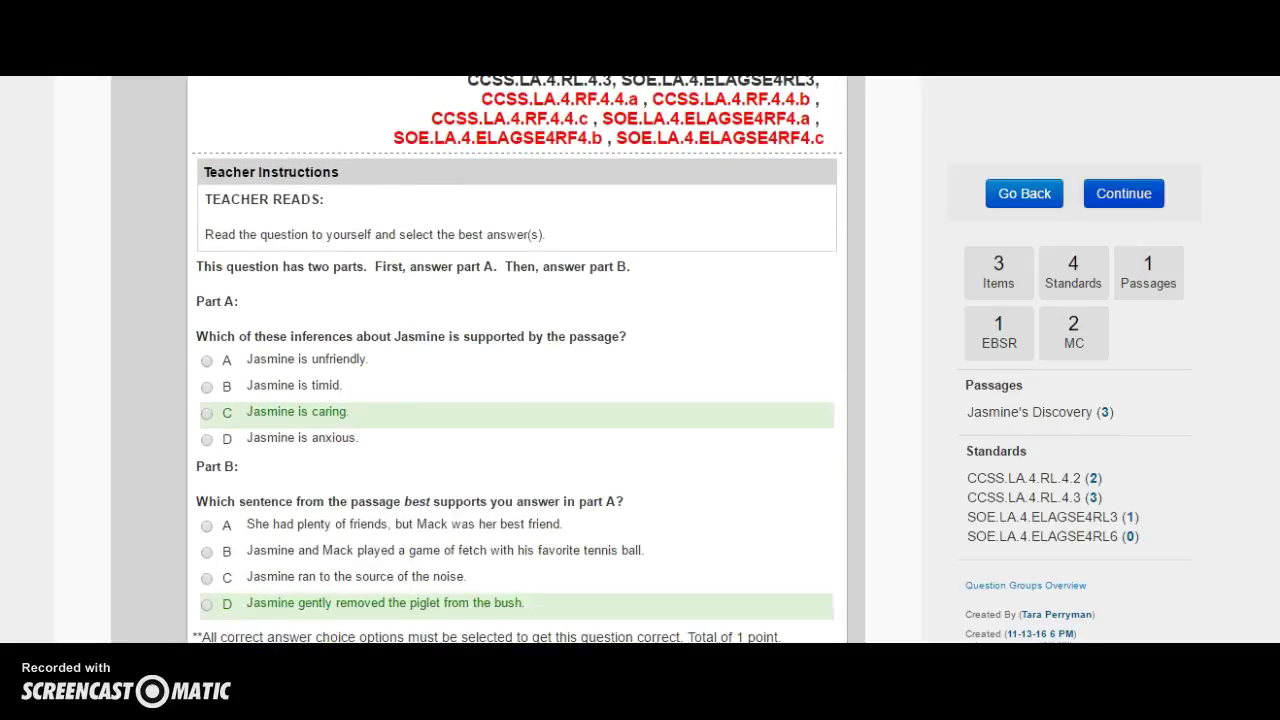
# - Continue past the questions overview to the booklet and examine its print options, from font face to teacher edition and cover page
pyautogui.click(1136, 196)
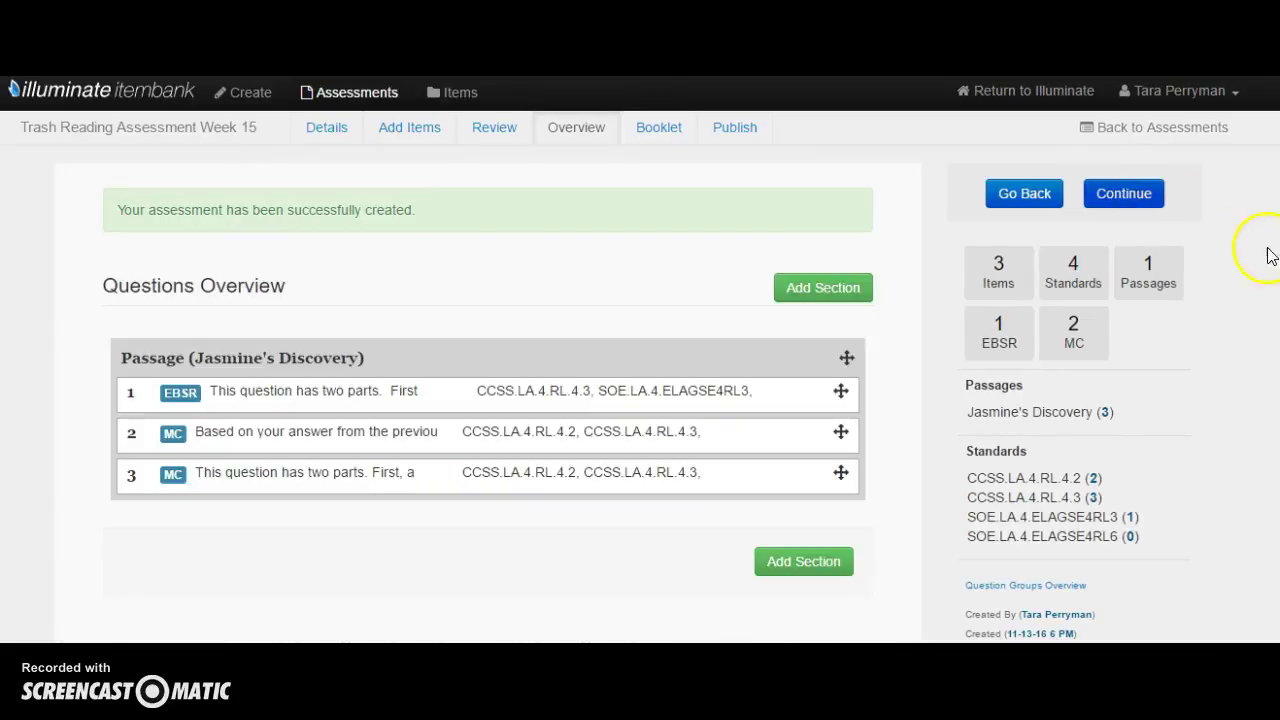
pyautogui.click(1125, 195)
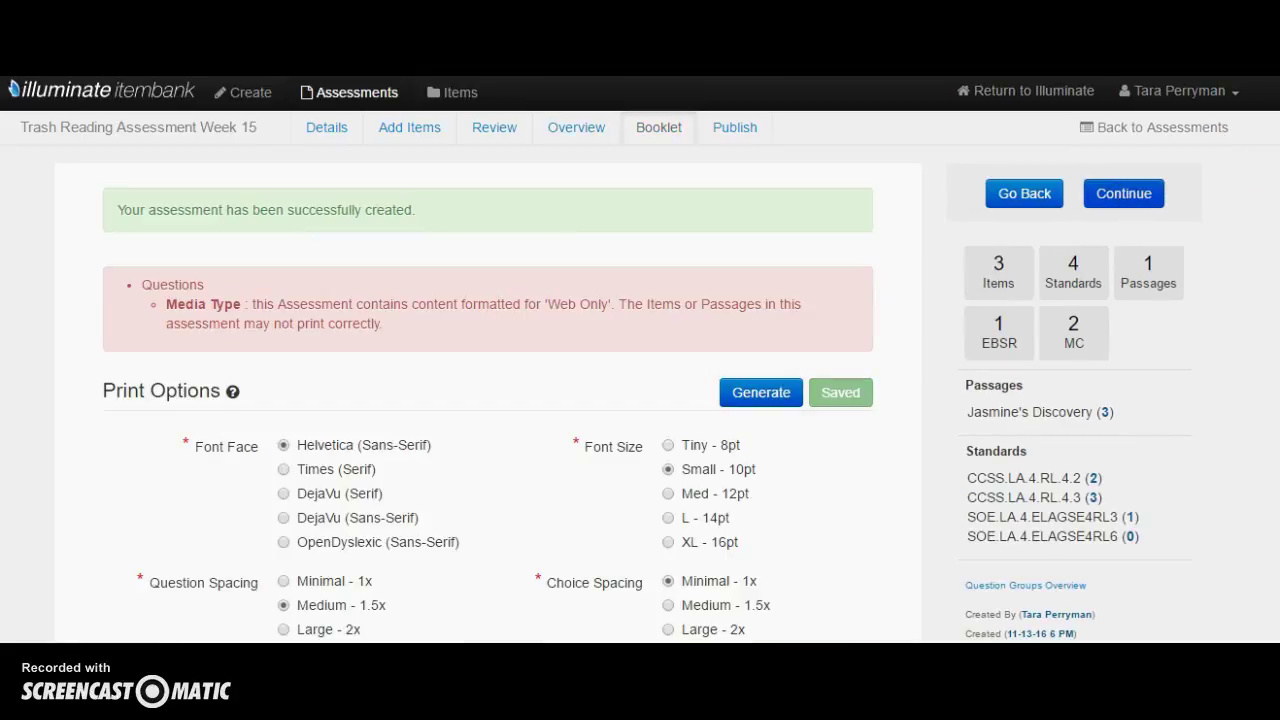
pyautogui.scroll(-2, 490, 400)
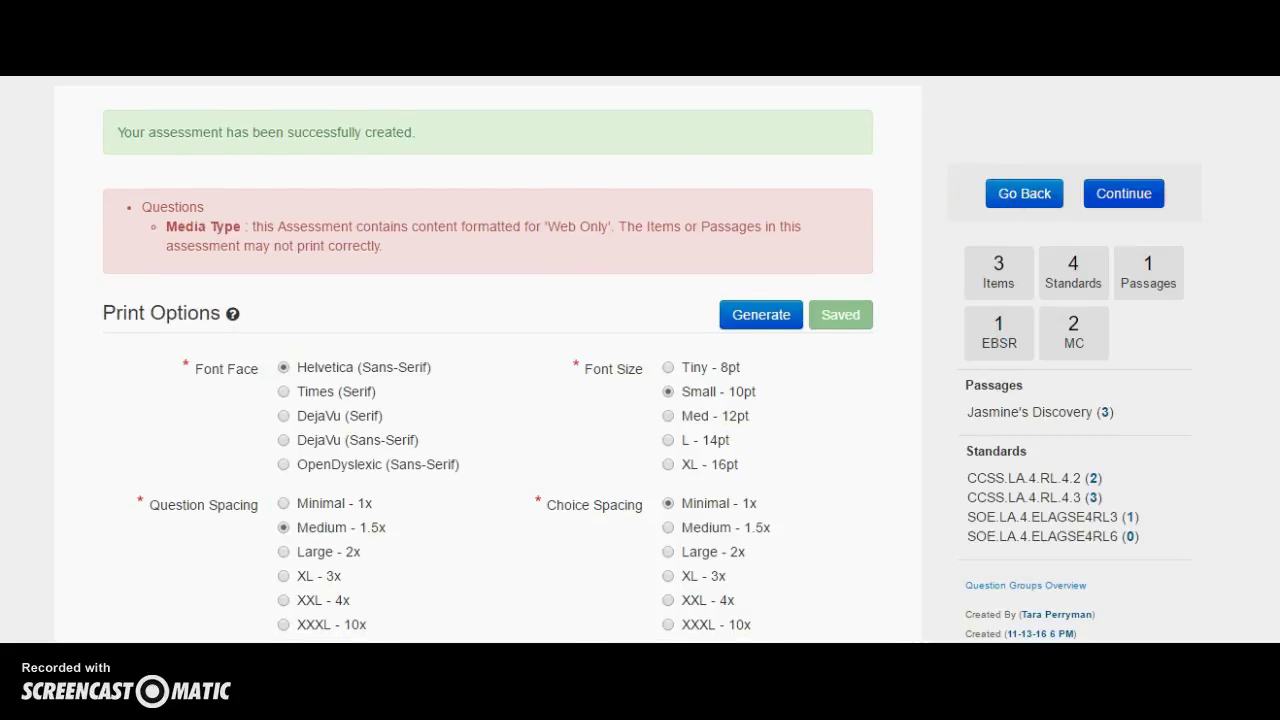
pyautogui.scroll(-1, 487, 361)
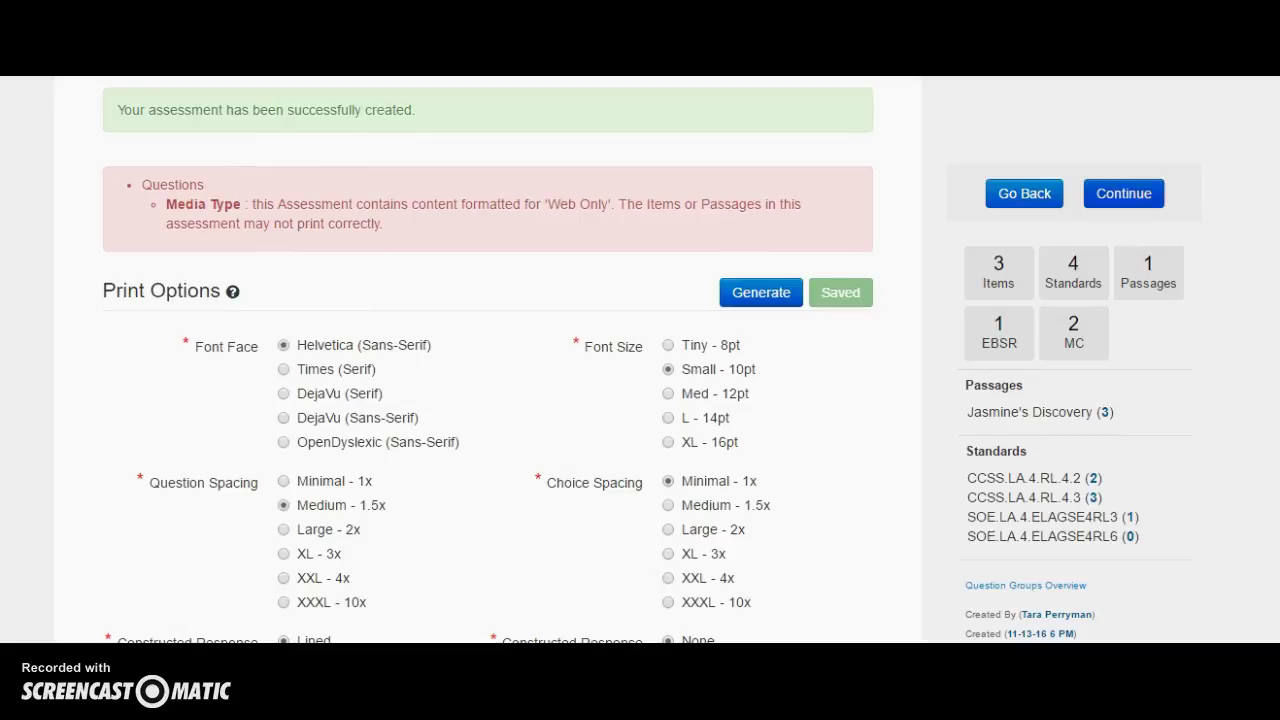
pyautogui.scroll(-1, 487, 361)
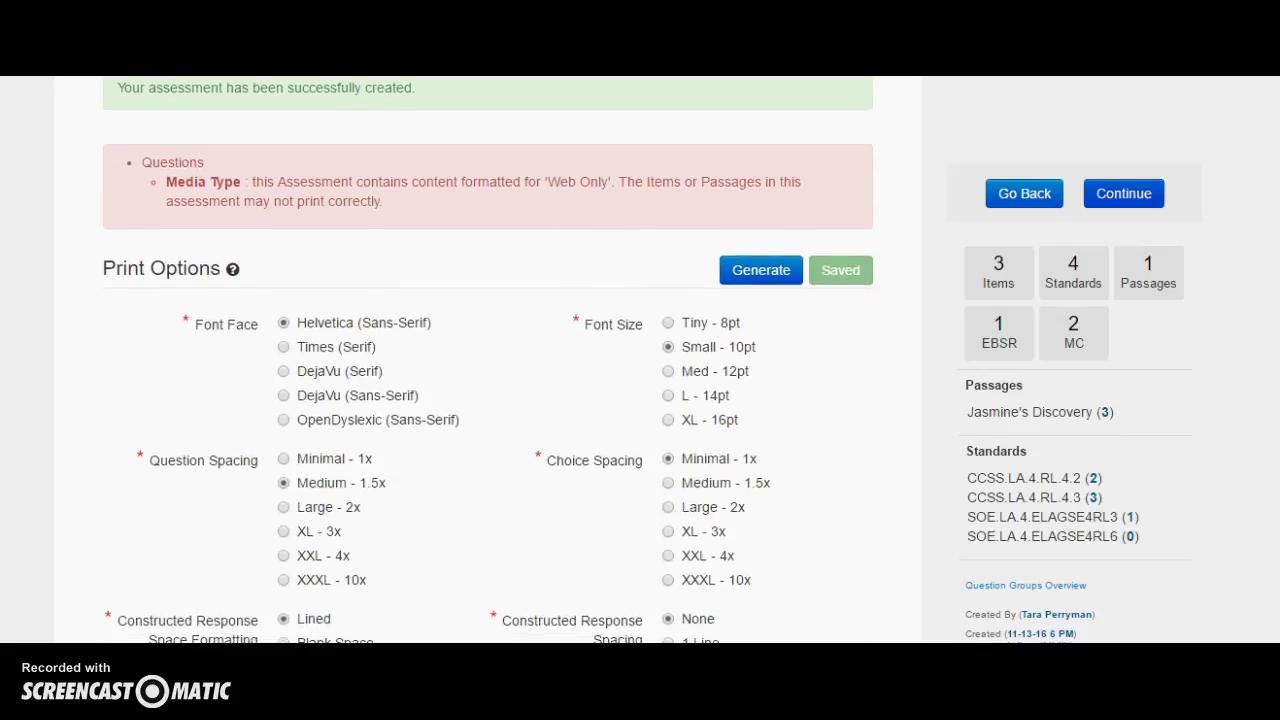
pyautogui.scroll(-5, 487, 361)
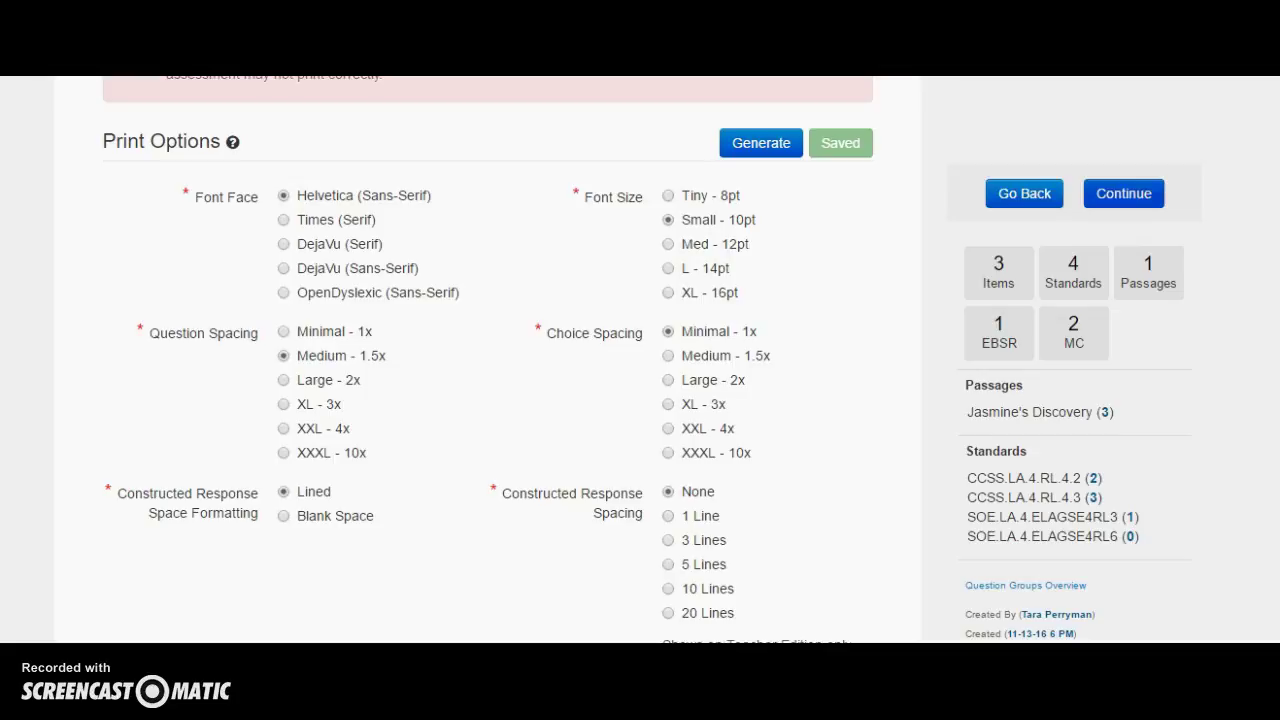
pyautogui.scroll(-3, 488, 360)
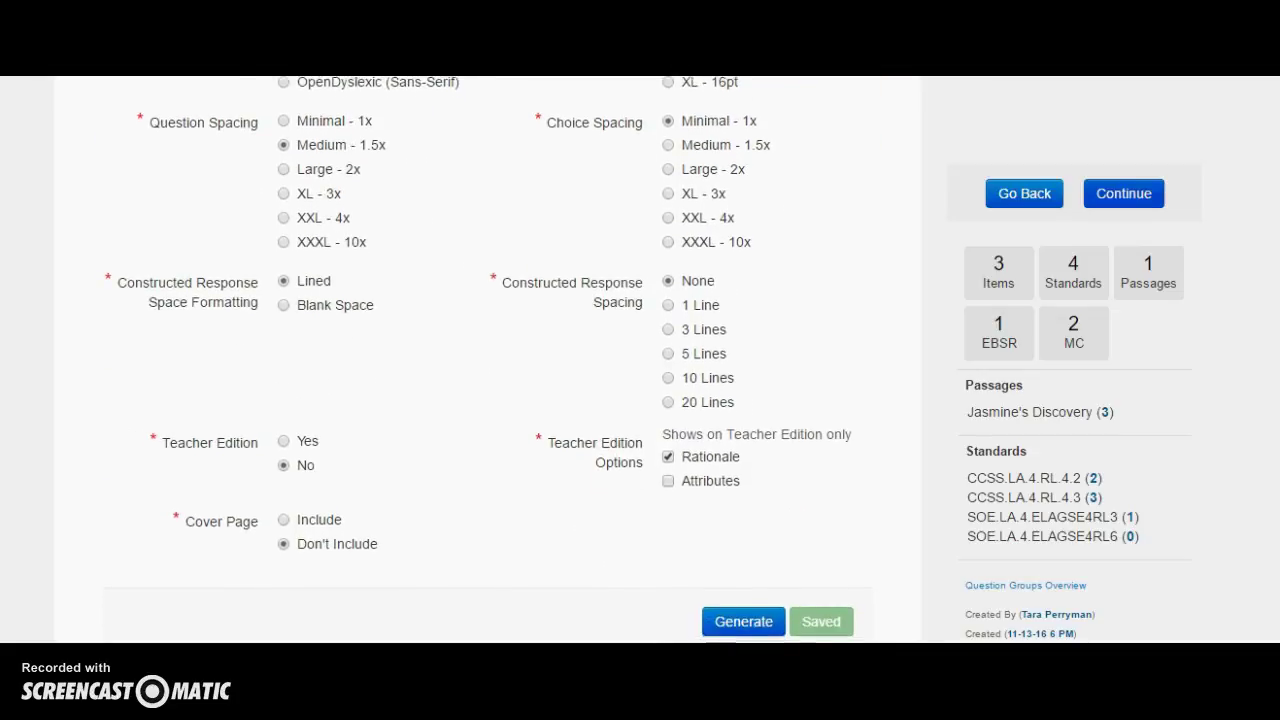
pyautogui.scroll(4, 488, 360)
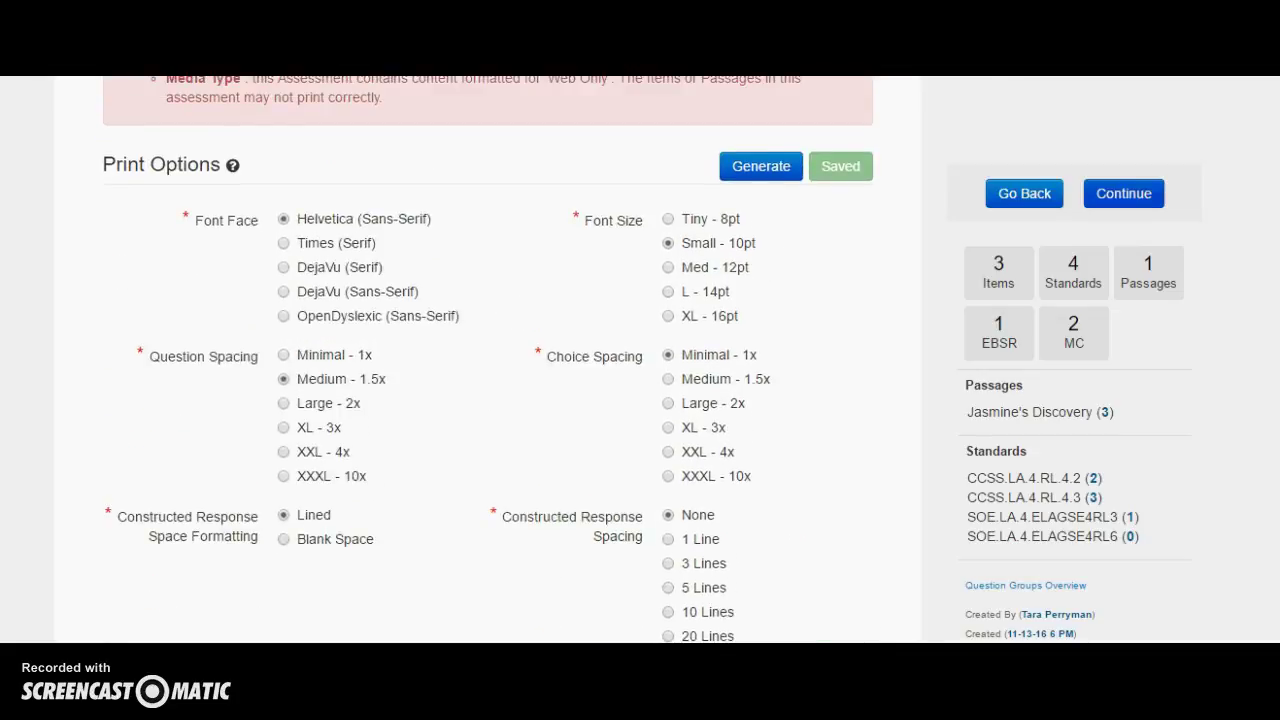
pyautogui.scroll(1, 488, 364)
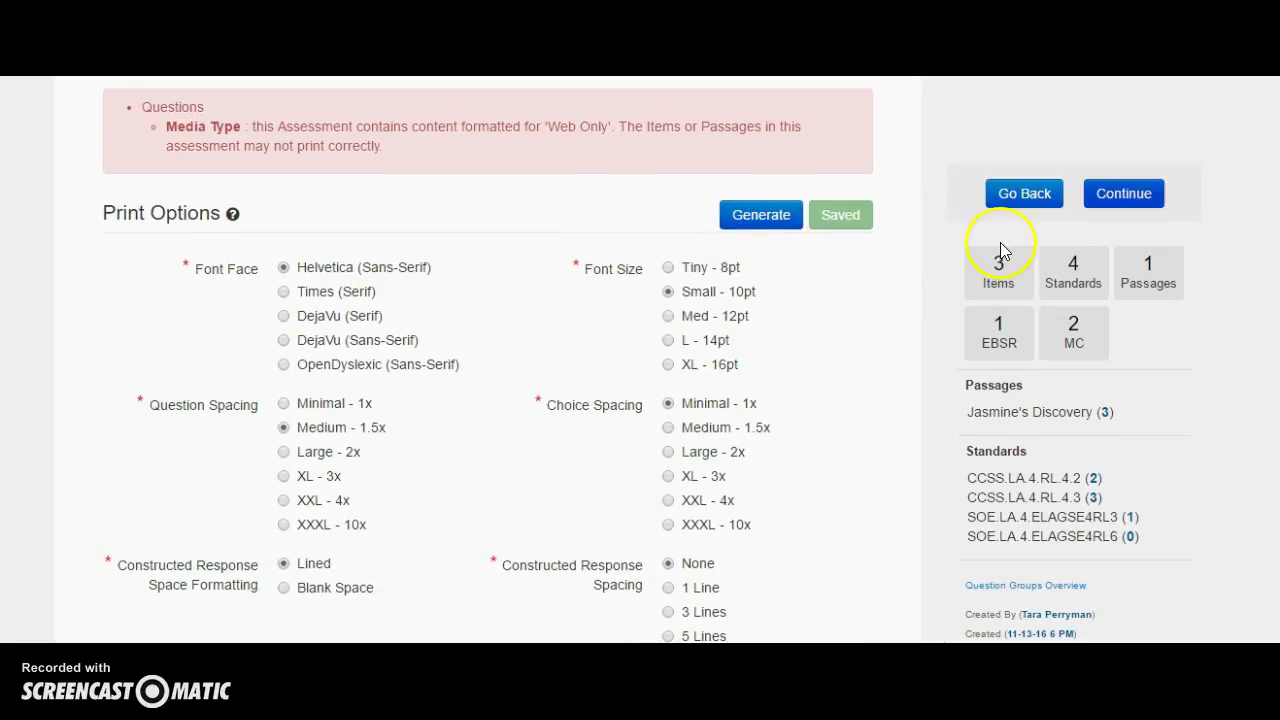
# - Continue to publishing and enable the Depth of Knowledge, Item Type and Passage question groups
pyautogui.click(1140, 193)
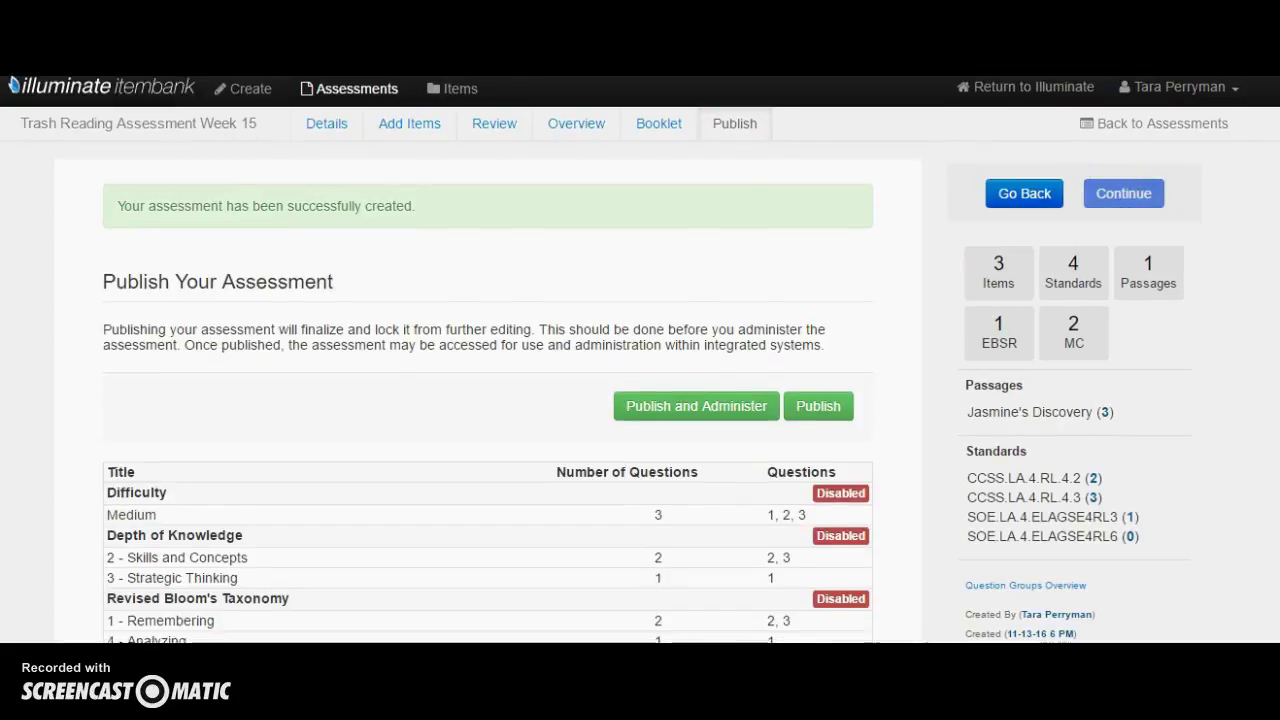
pyautogui.scroll(-2, 488, 400)
pyautogui.scroll(-3, 1275, 338)
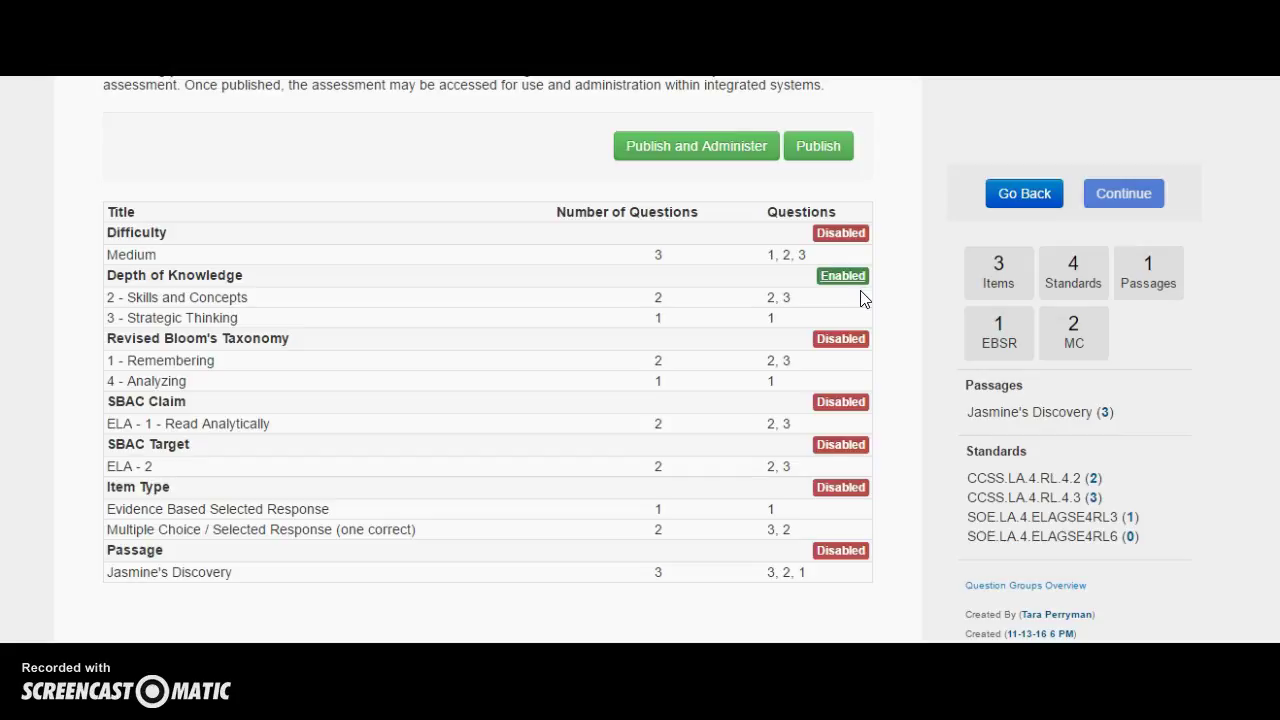
pyautogui.click(843, 450)
pyautogui.click(840, 489)
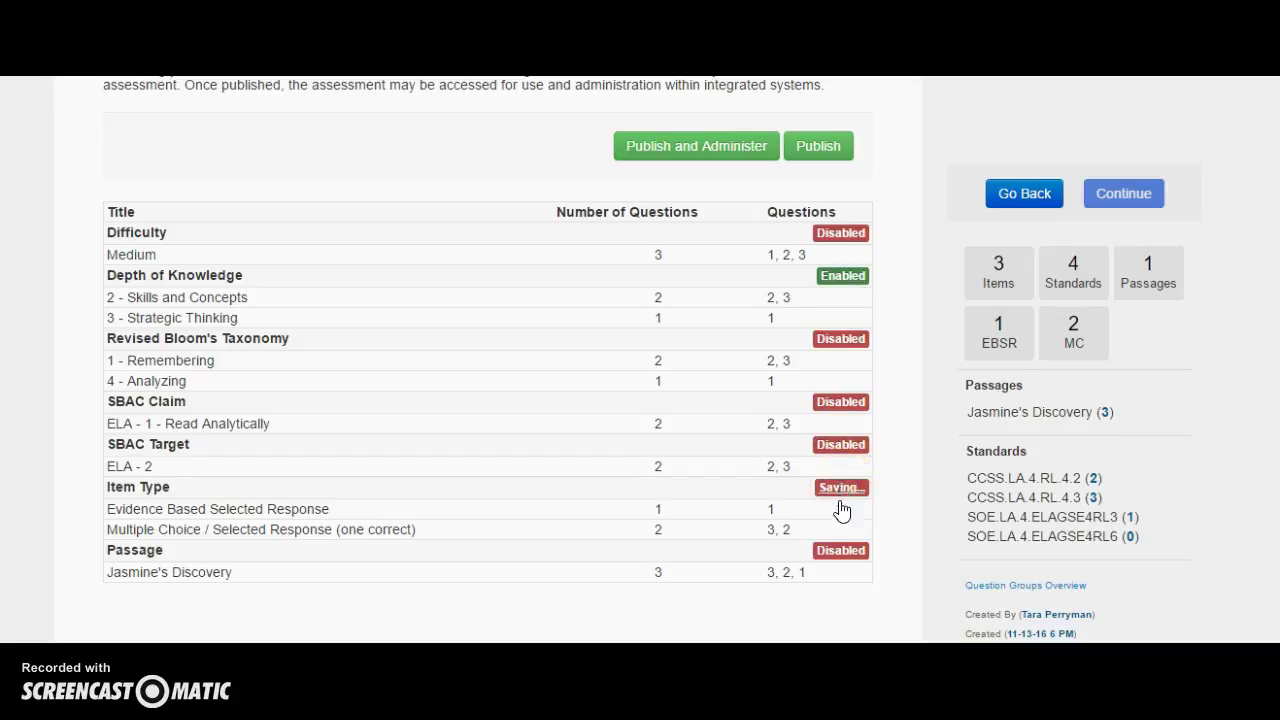
pyautogui.click(839, 553)
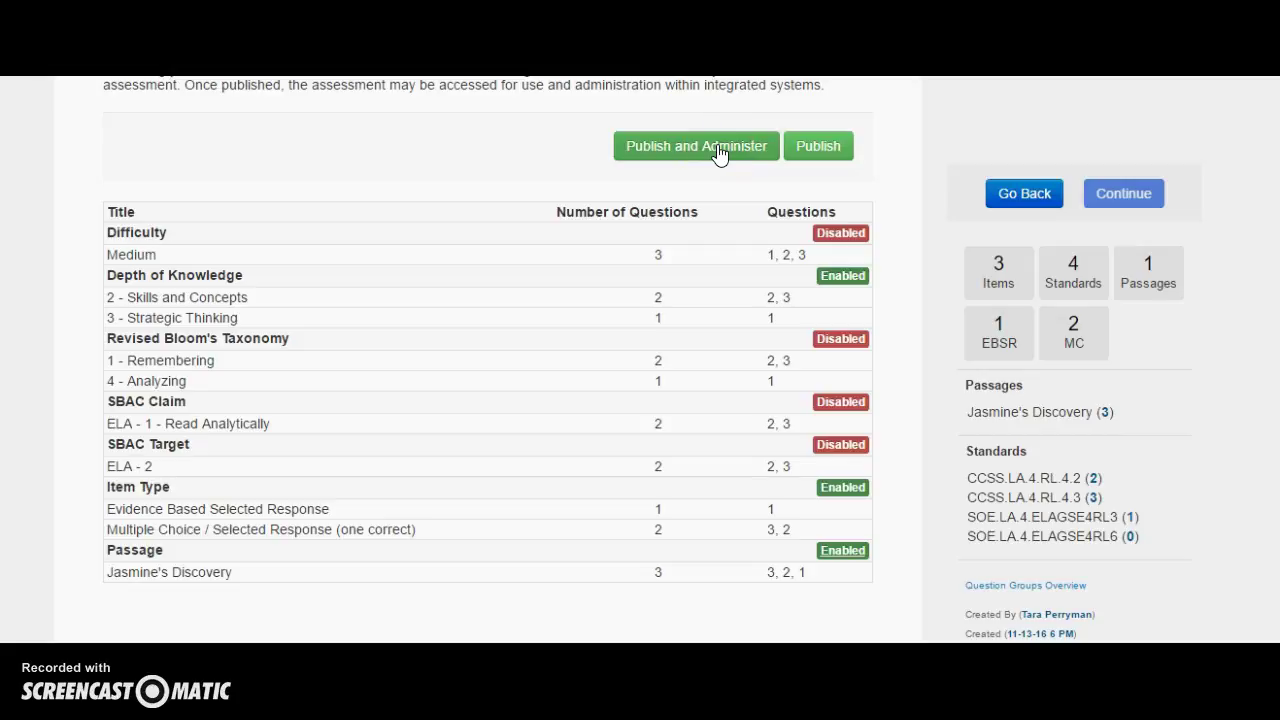
# - Publish the assessment without administering it and look over its details and linked standards
pyautogui.click(814, 152)
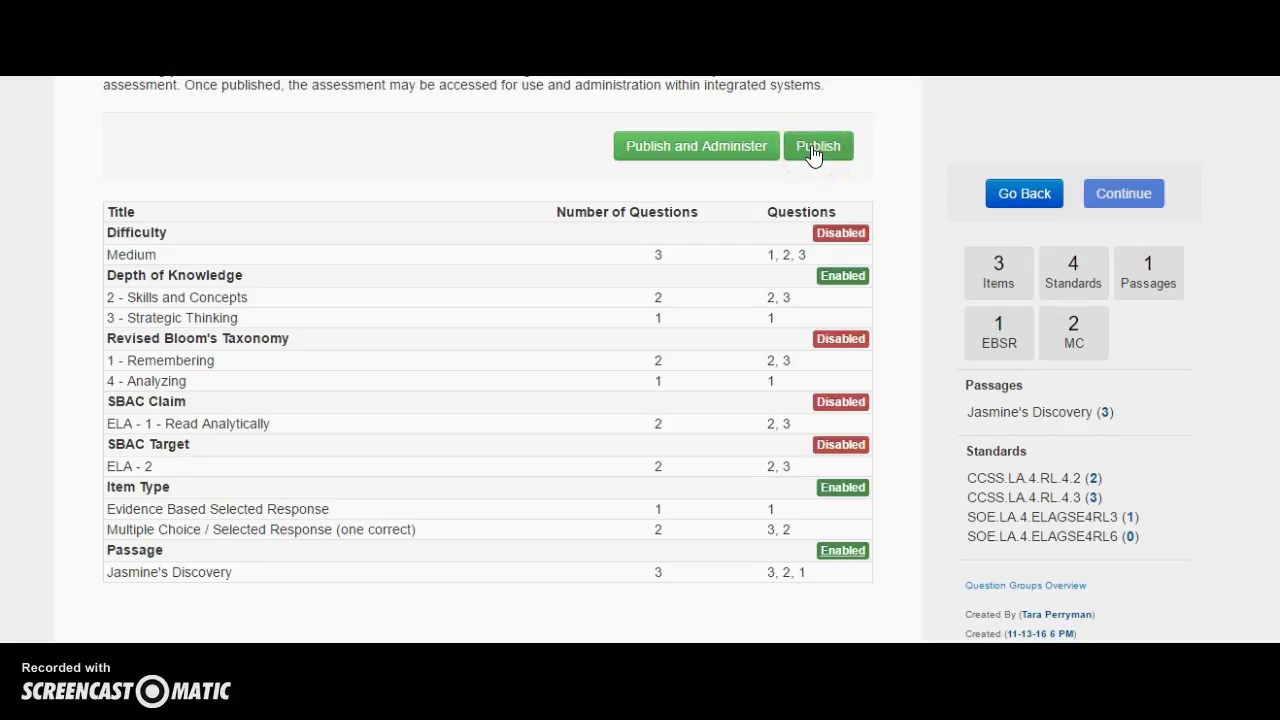
pyautogui.click(814, 152)
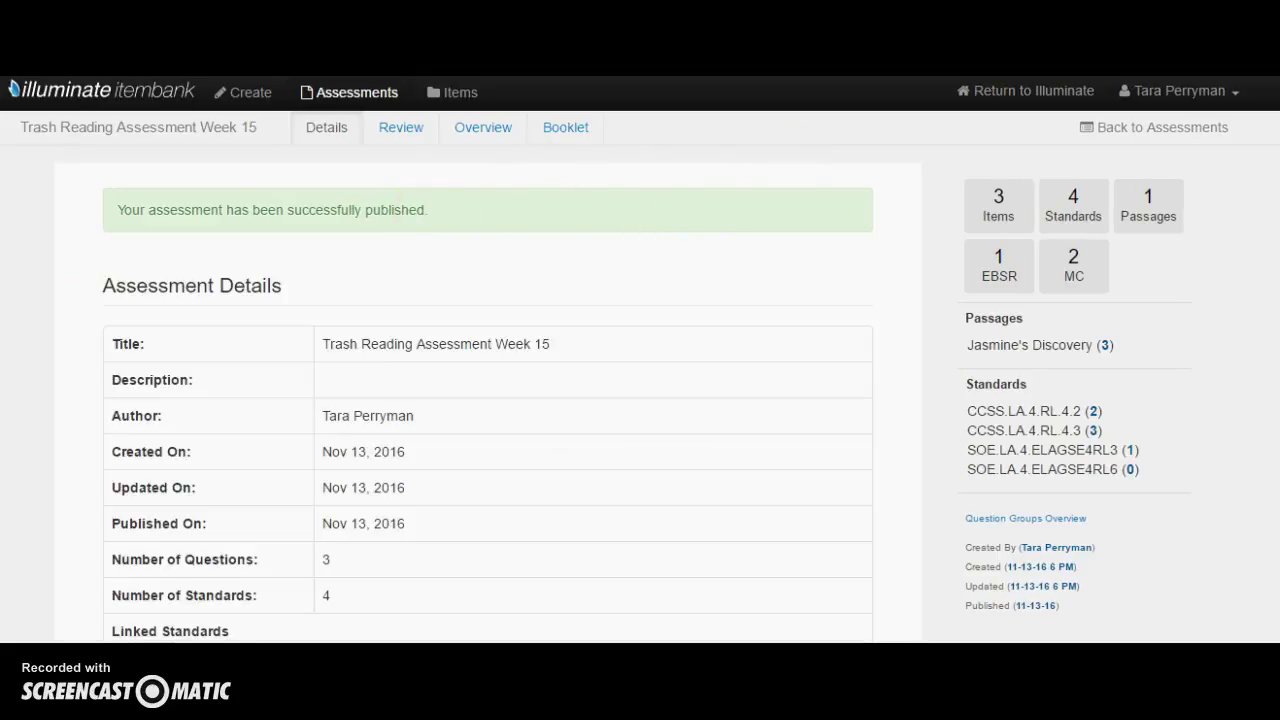
pyautogui.scroll(-4, 487, 360)
pyautogui.scroll(-2, 487, 360)
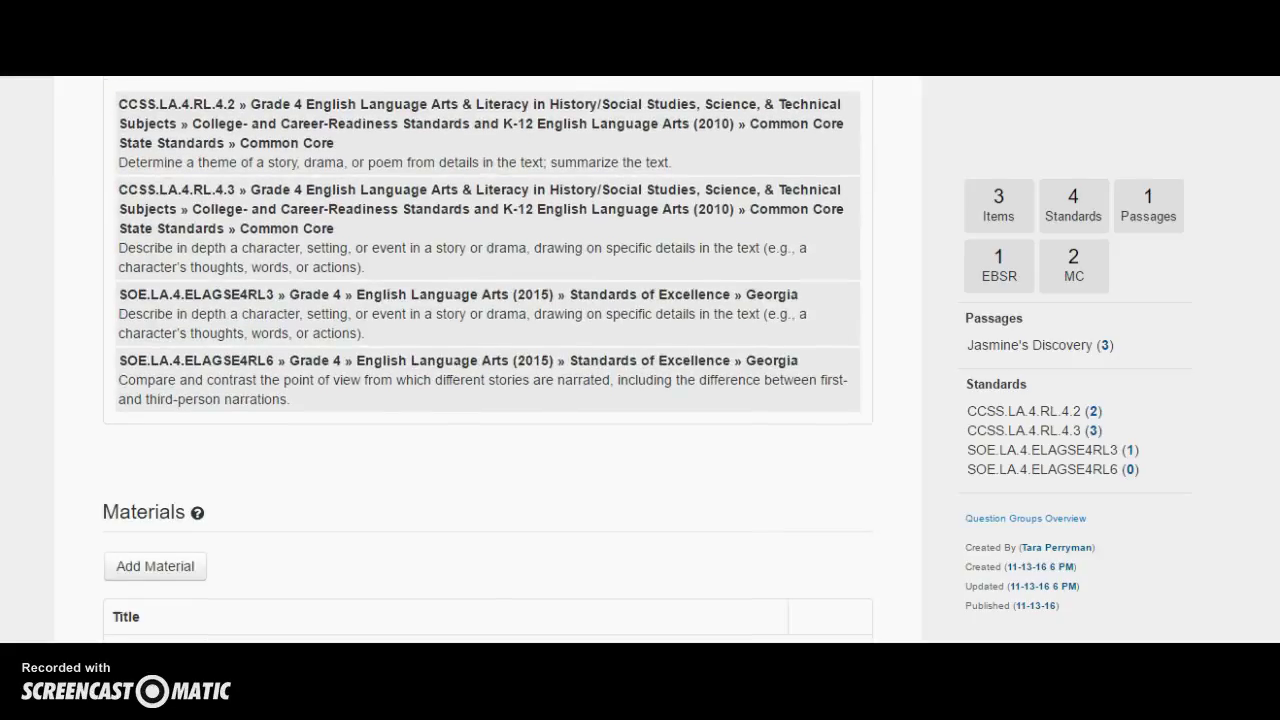
pyautogui.scroll(7, 487, 360)
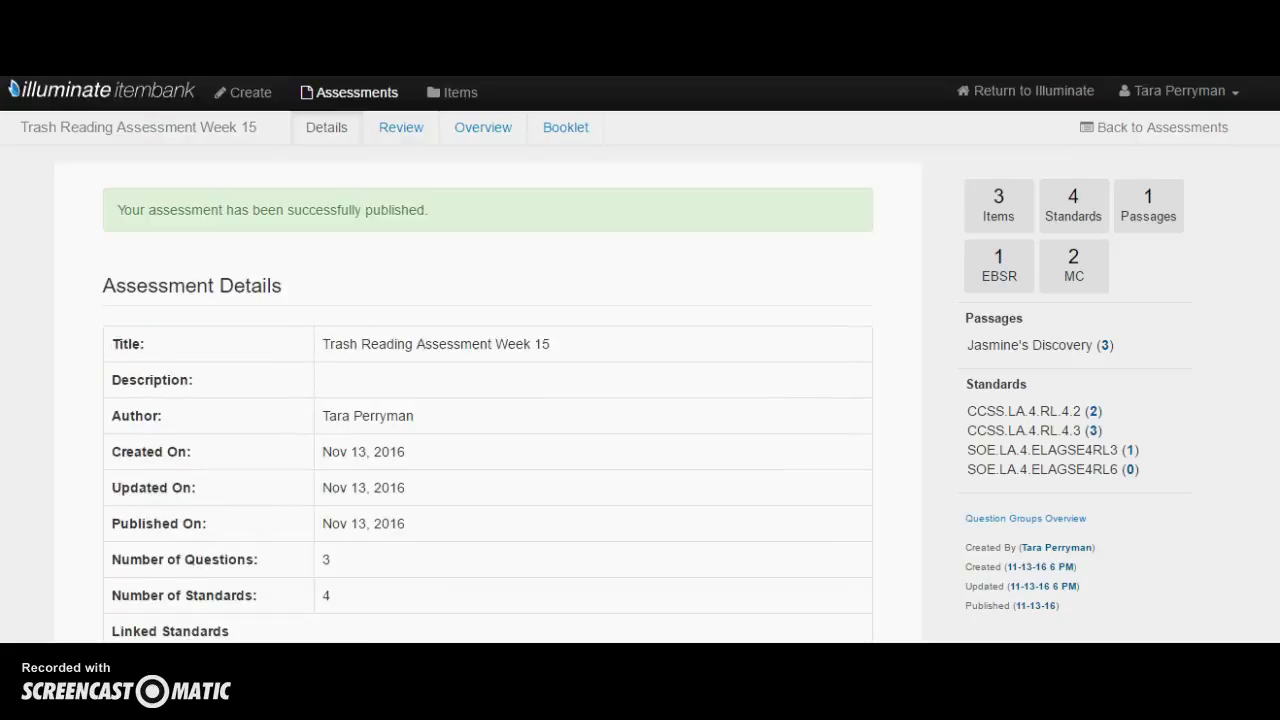
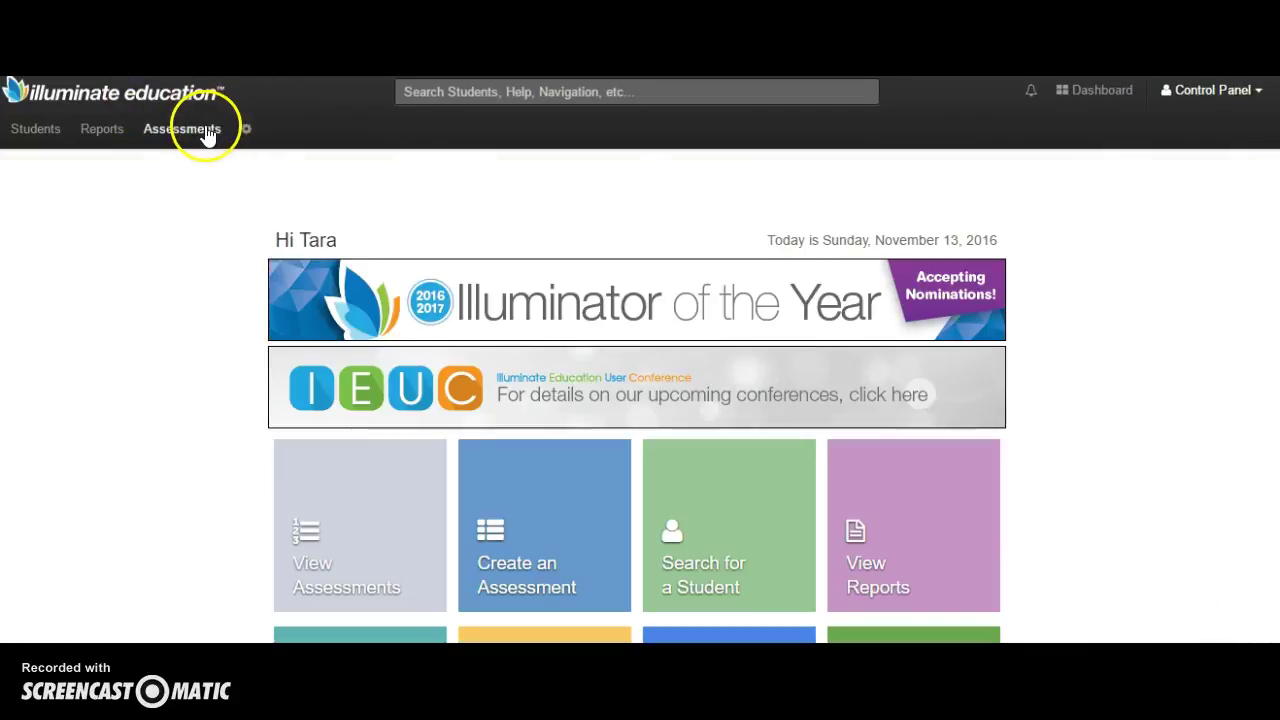
# - List the assessments in Illuminate Education and open "Trash Reading Assessment Week 15"
pyautogui.click(207, 136)
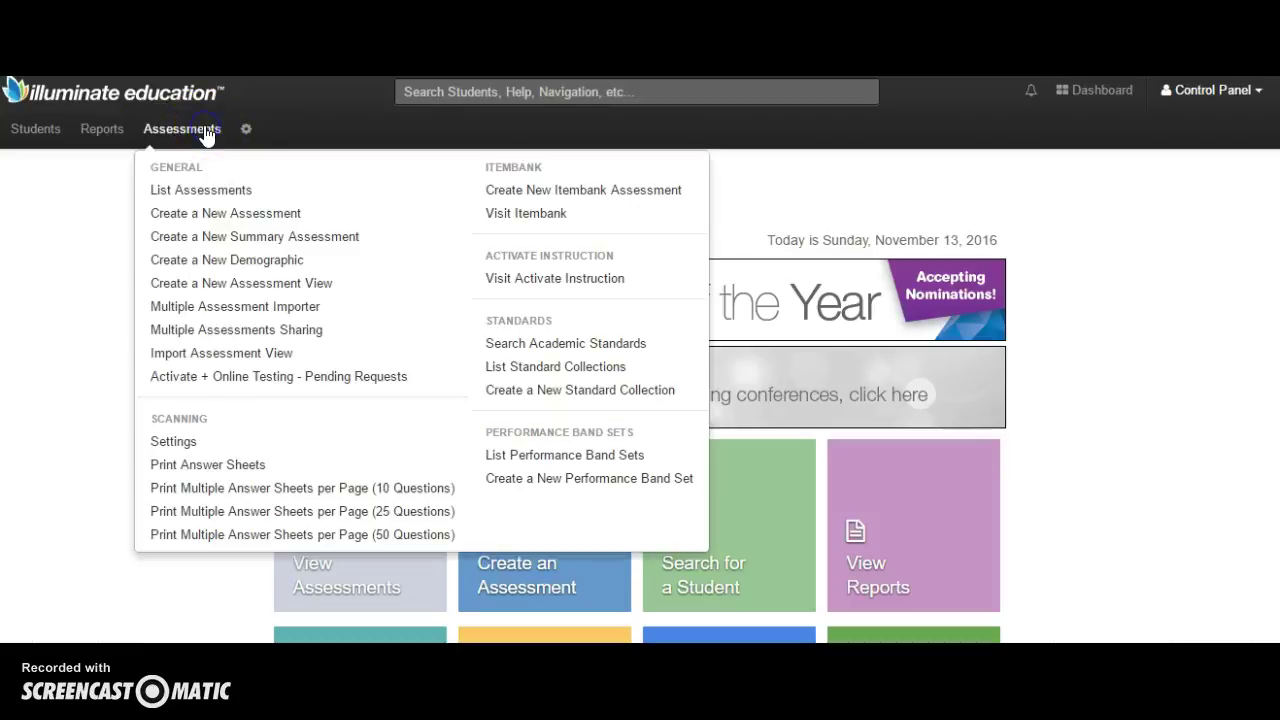
pyautogui.click(190, 192)
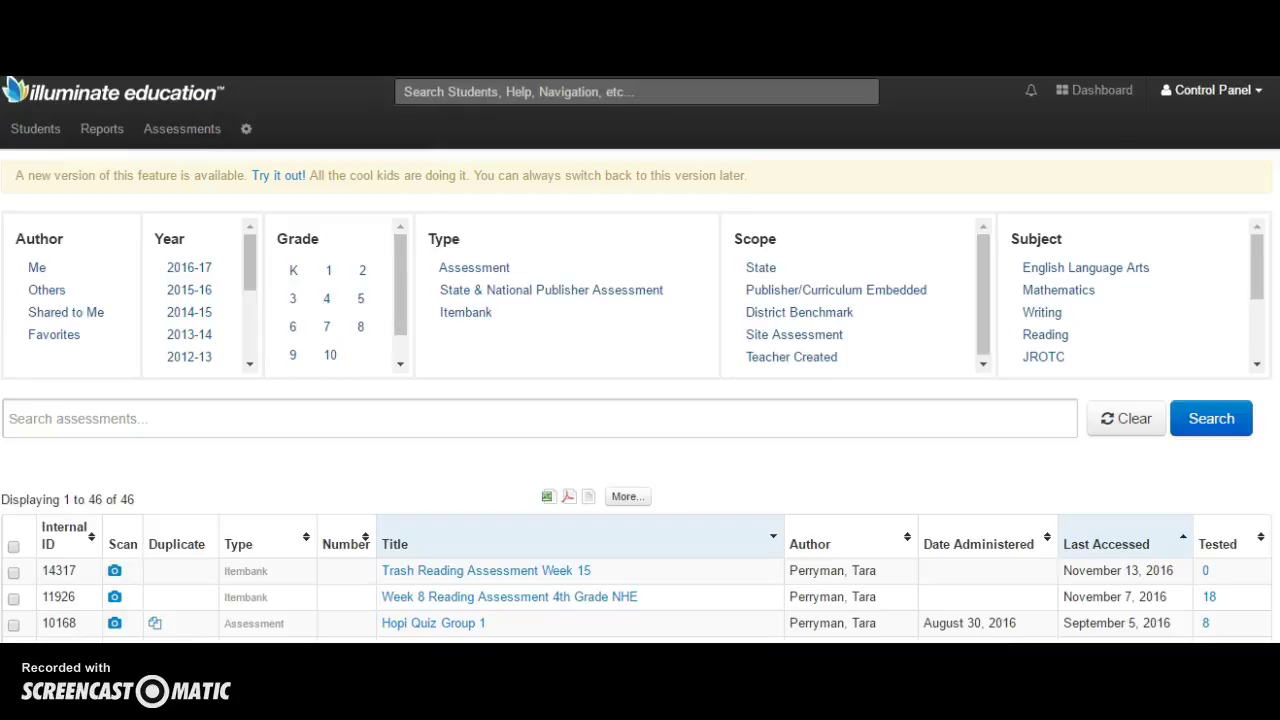
pyautogui.scroll(-3, 568, 305)
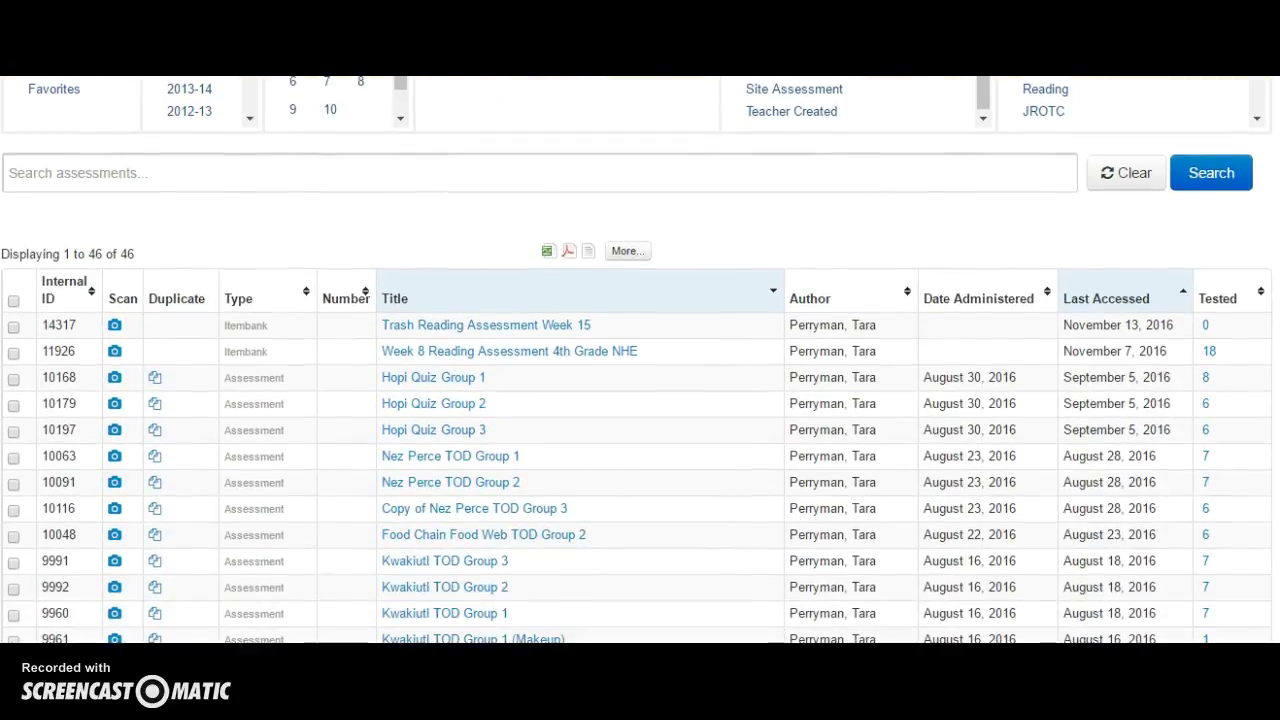
pyautogui.click(543, 333)
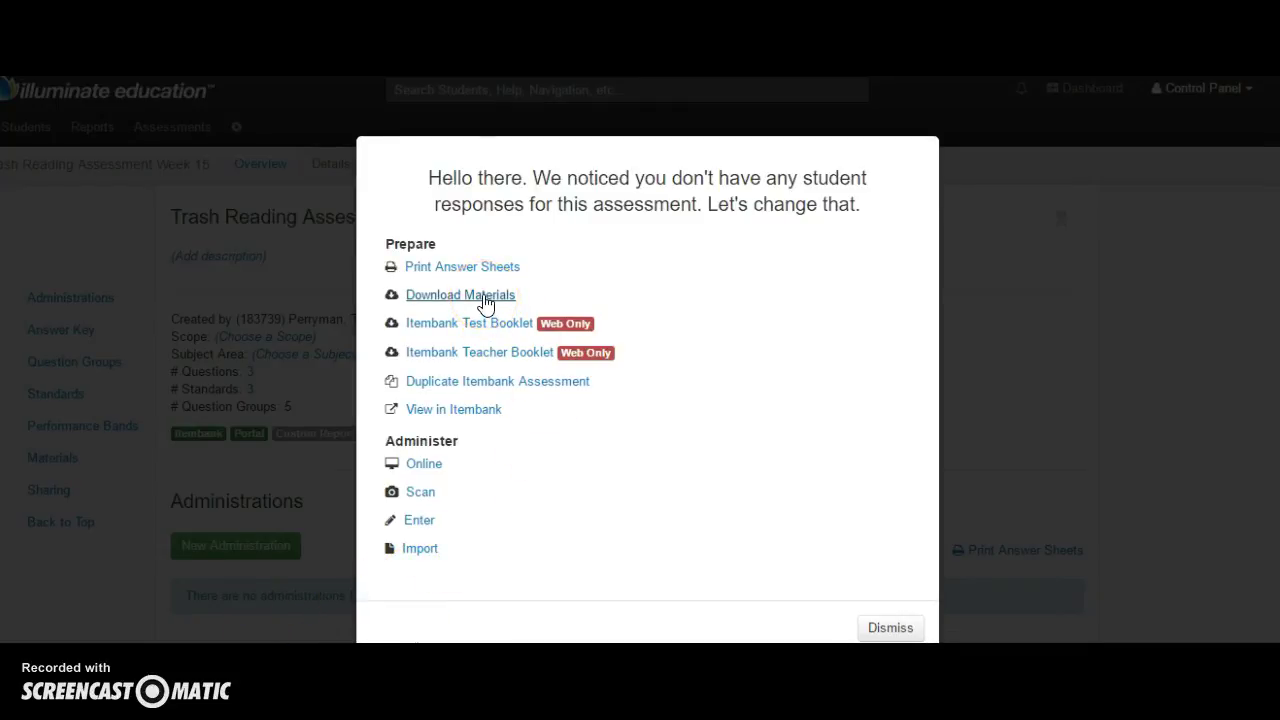
# - Choose online administration for the assessment and start a new assessment roster
pyautogui.click(509, 271)
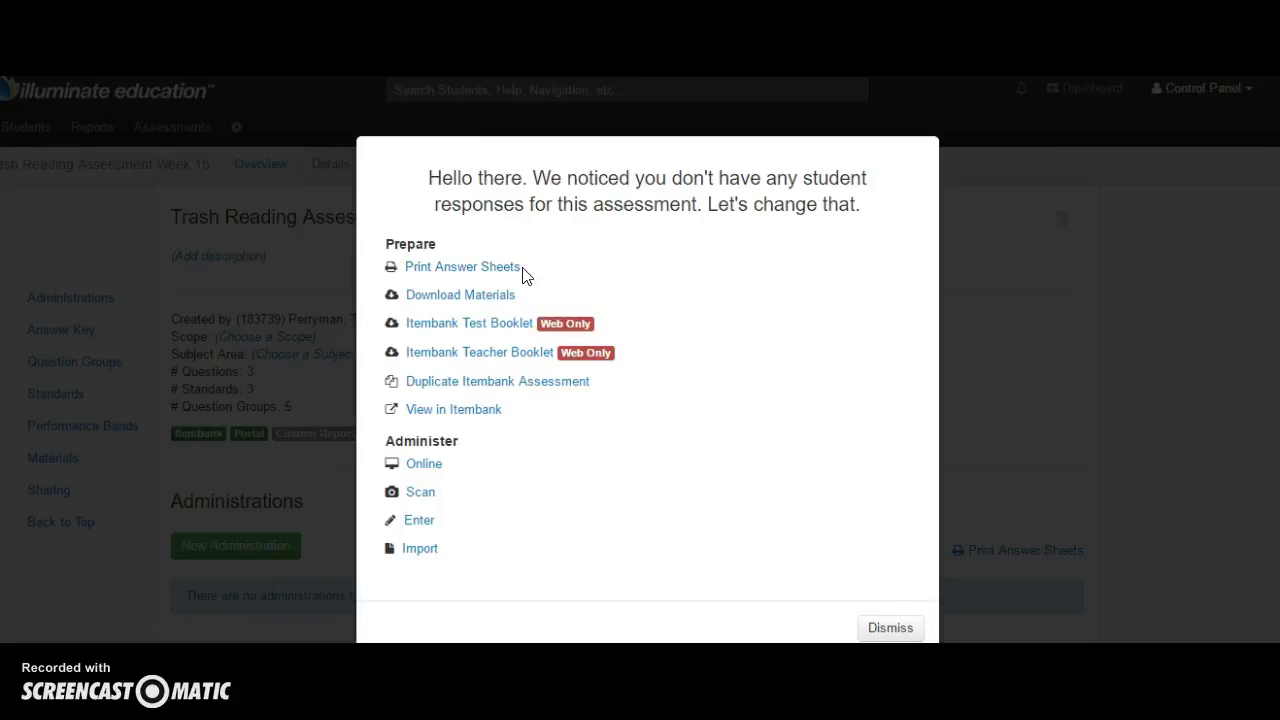
pyautogui.click(423, 466)
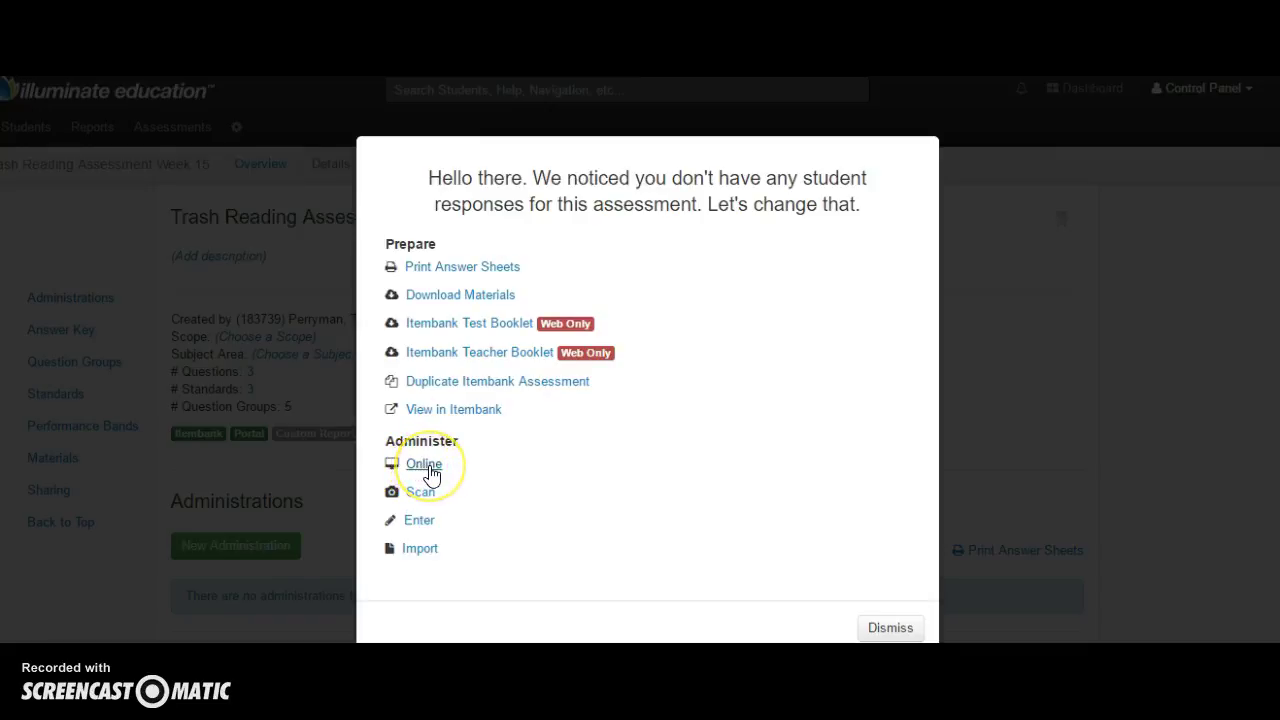
pyautogui.click(430, 470)
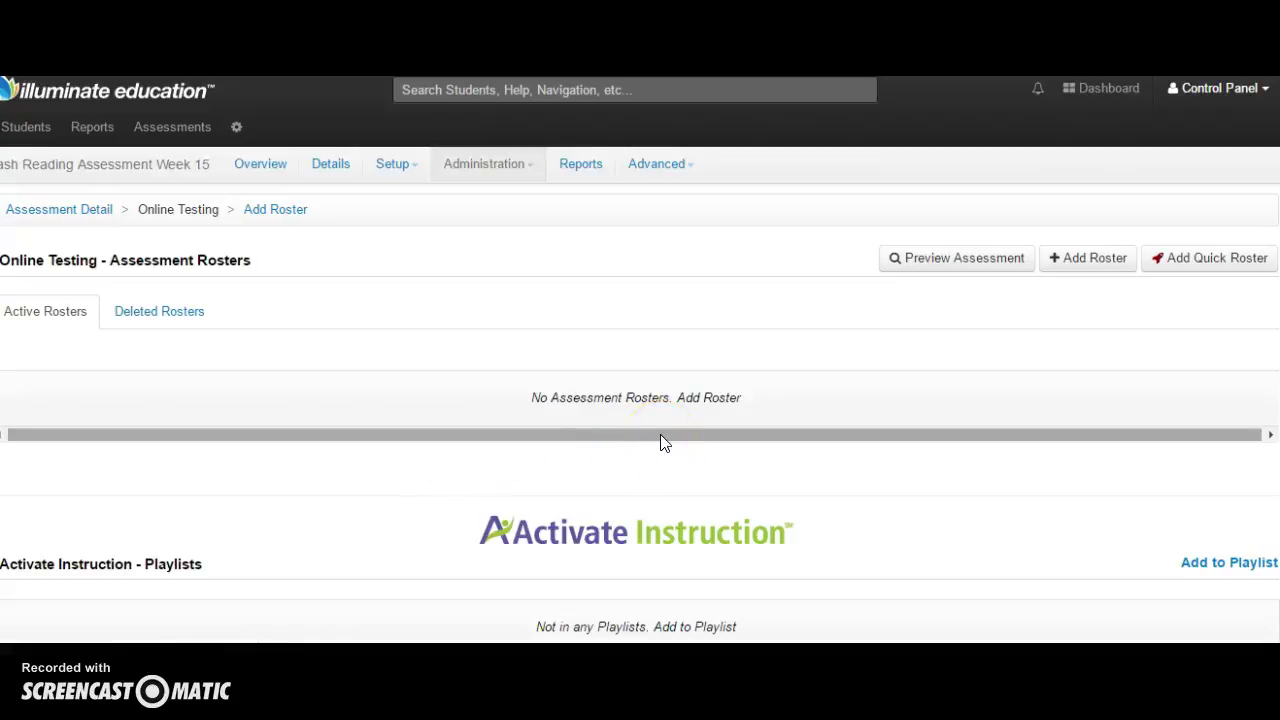
pyautogui.click(1076, 270)
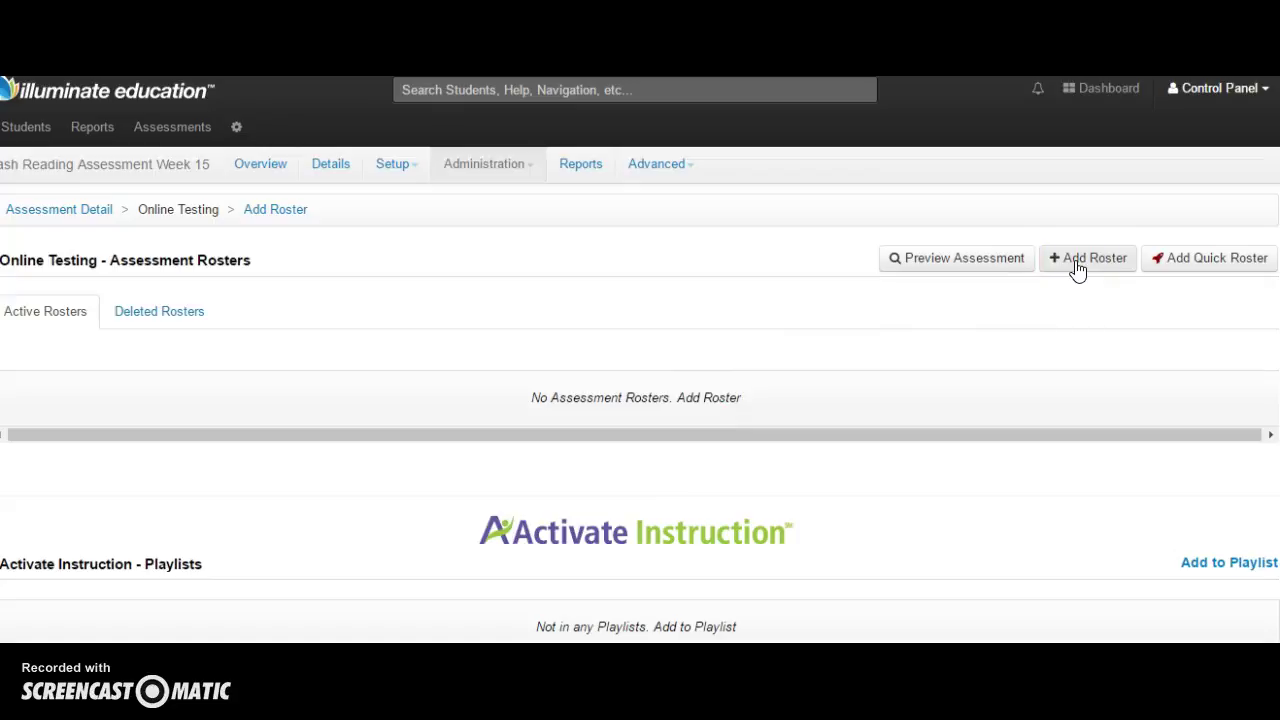
pyautogui.click(1185, 268)
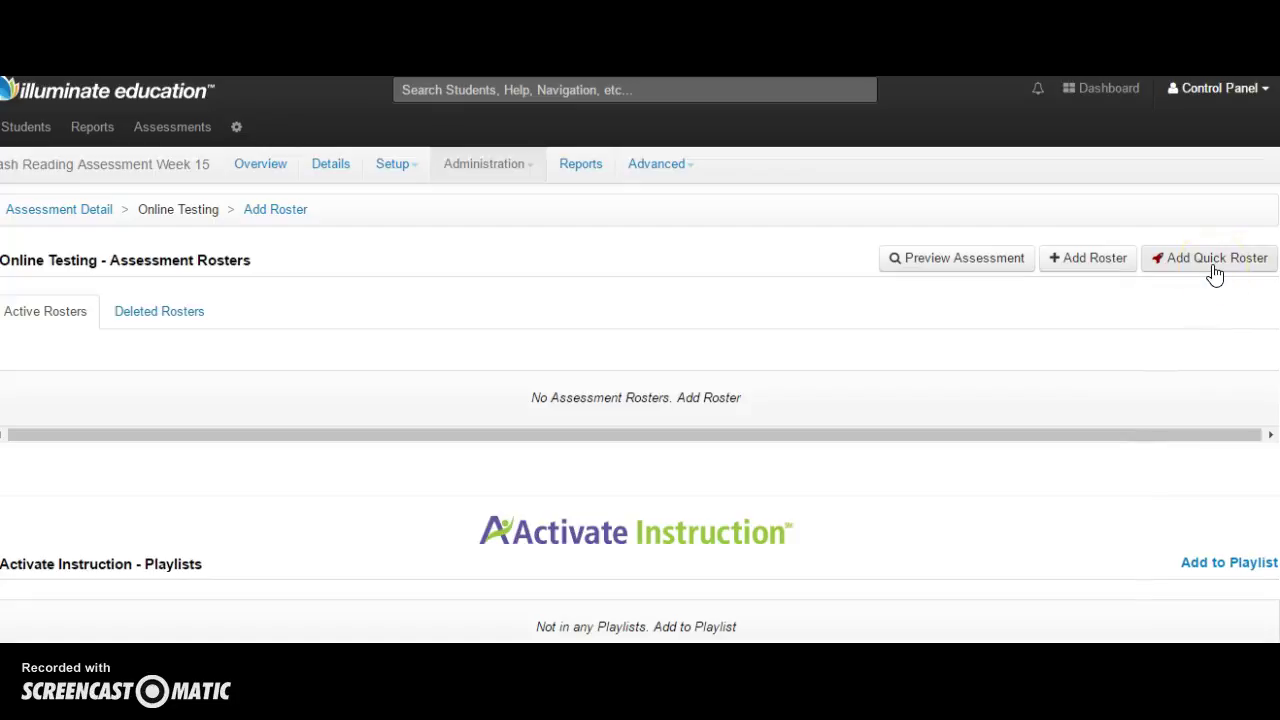
pyautogui.click(1182, 316)
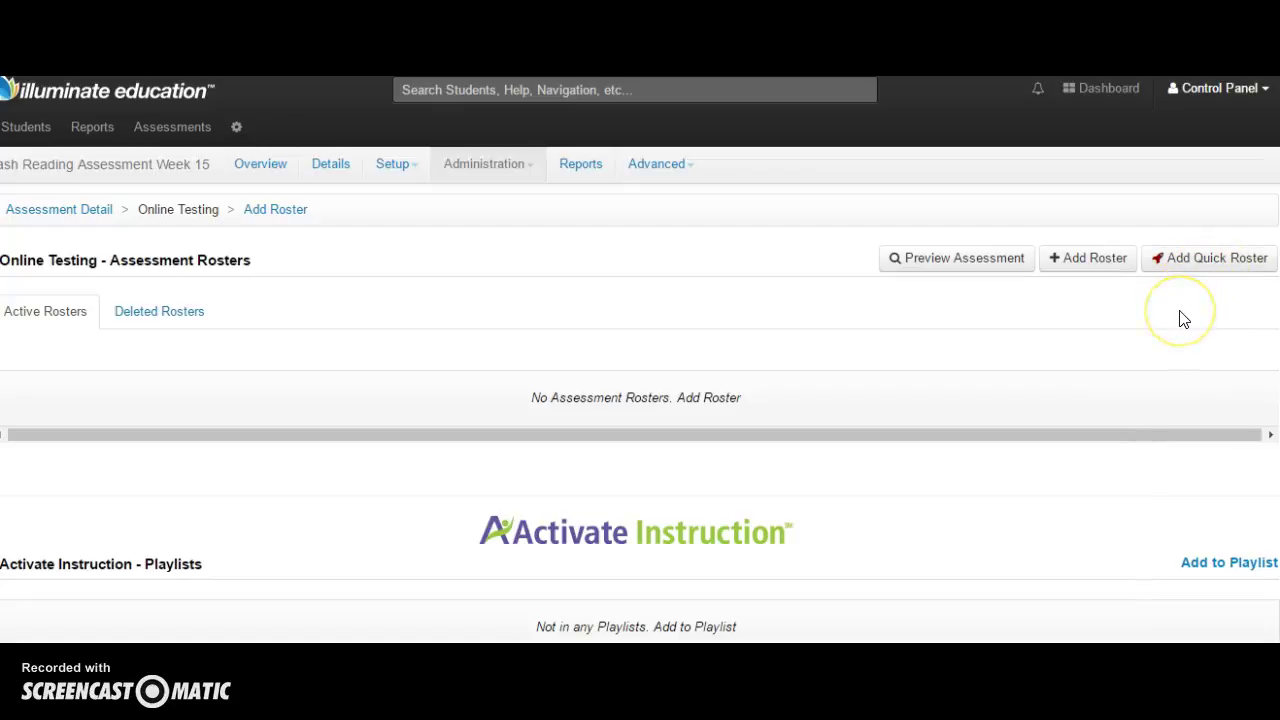
pyautogui.click(1126, 294)
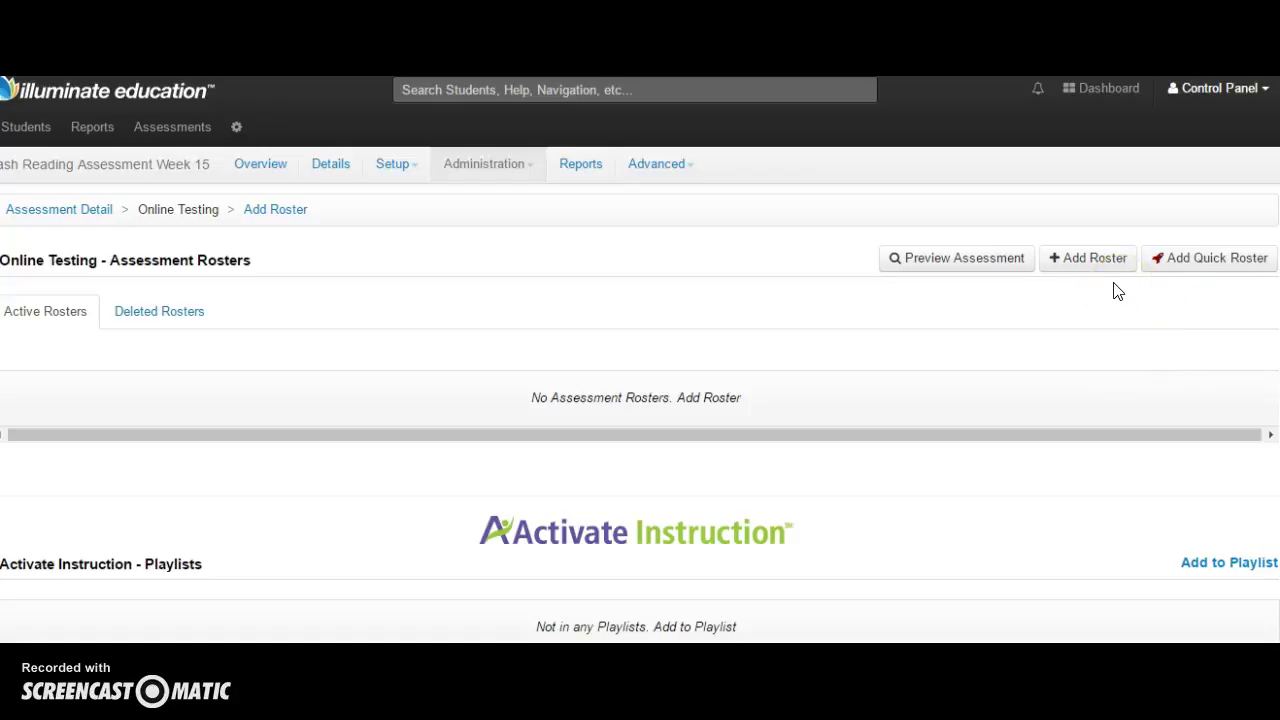
pyautogui.click(1069, 285)
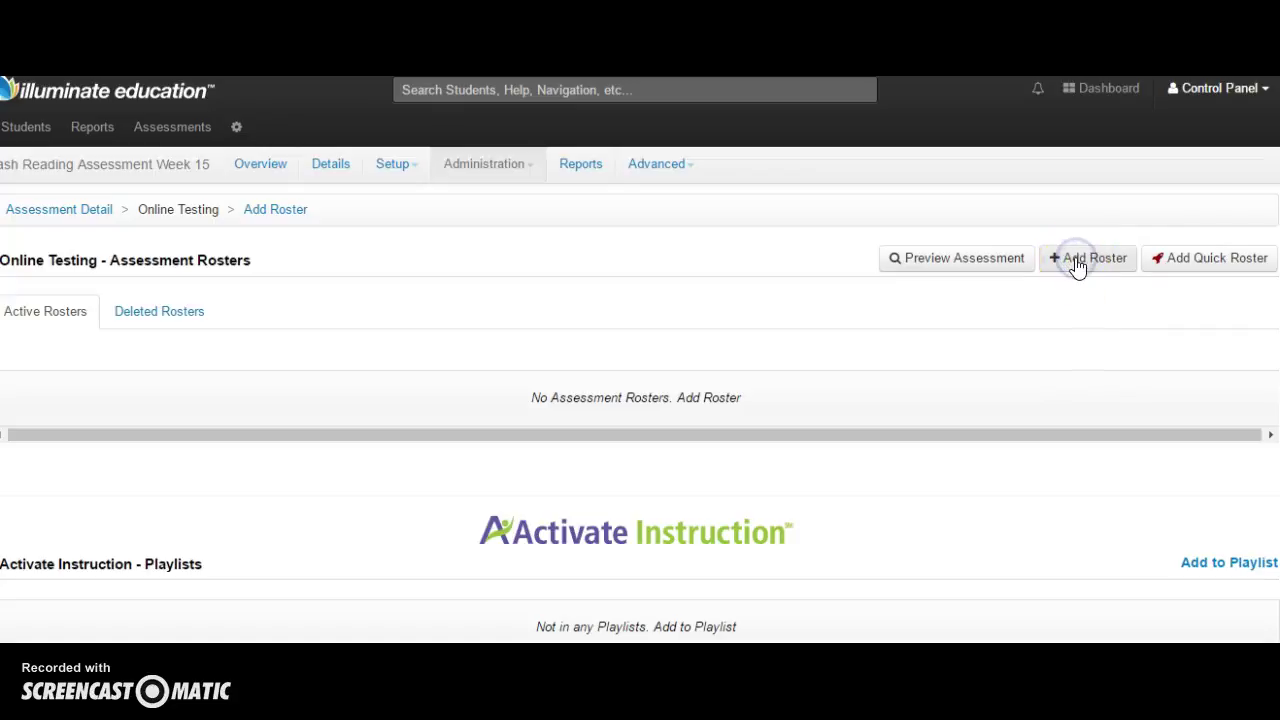
pyautogui.click(1077, 262)
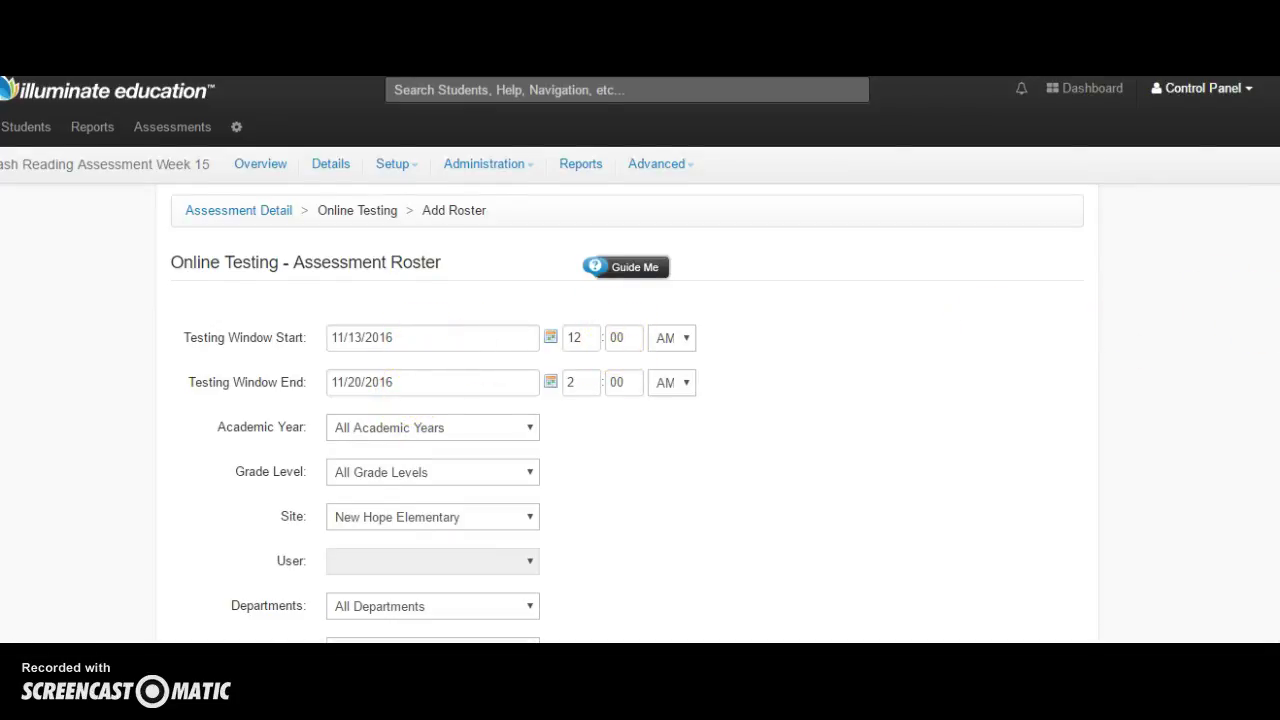
# - Filter the roster to academic year 2016-17, 4th Grade and the teacher's own user name
pyautogui.scroll(-2, 627, 360)
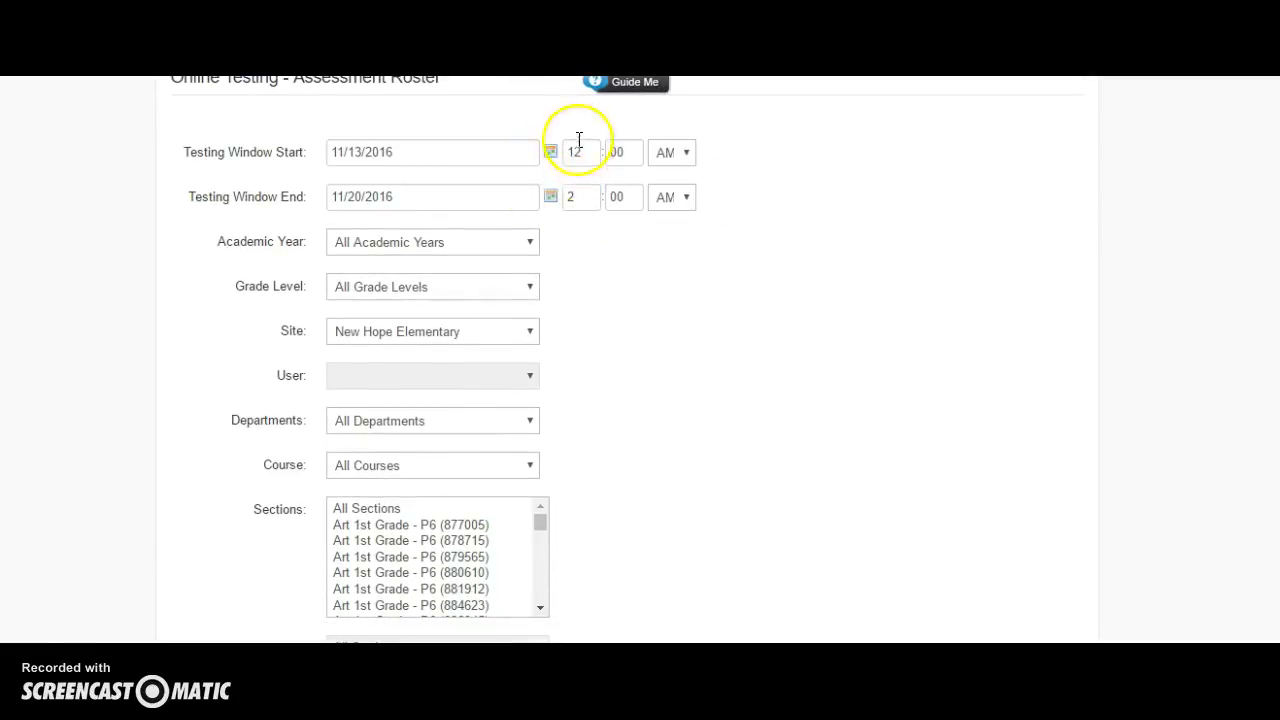
pyautogui.click(449, 242)
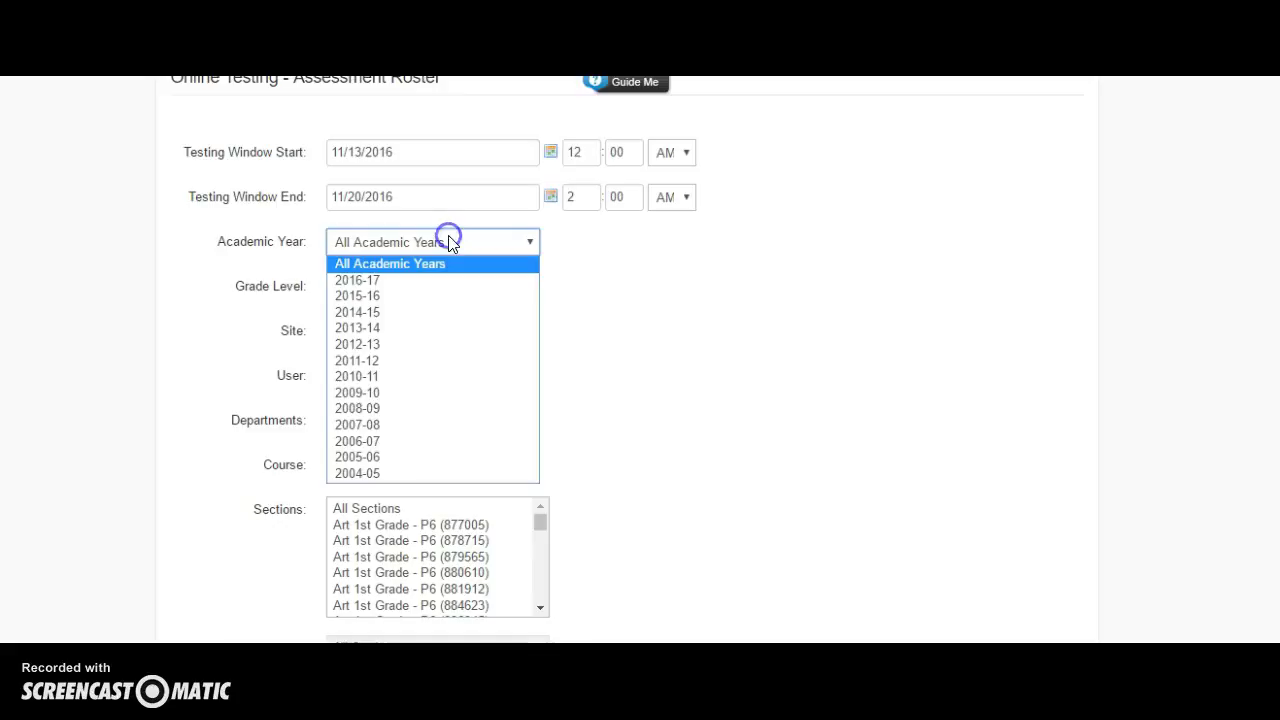
pyautogui.click(430, 280)
pyautogui.click(421, 300)
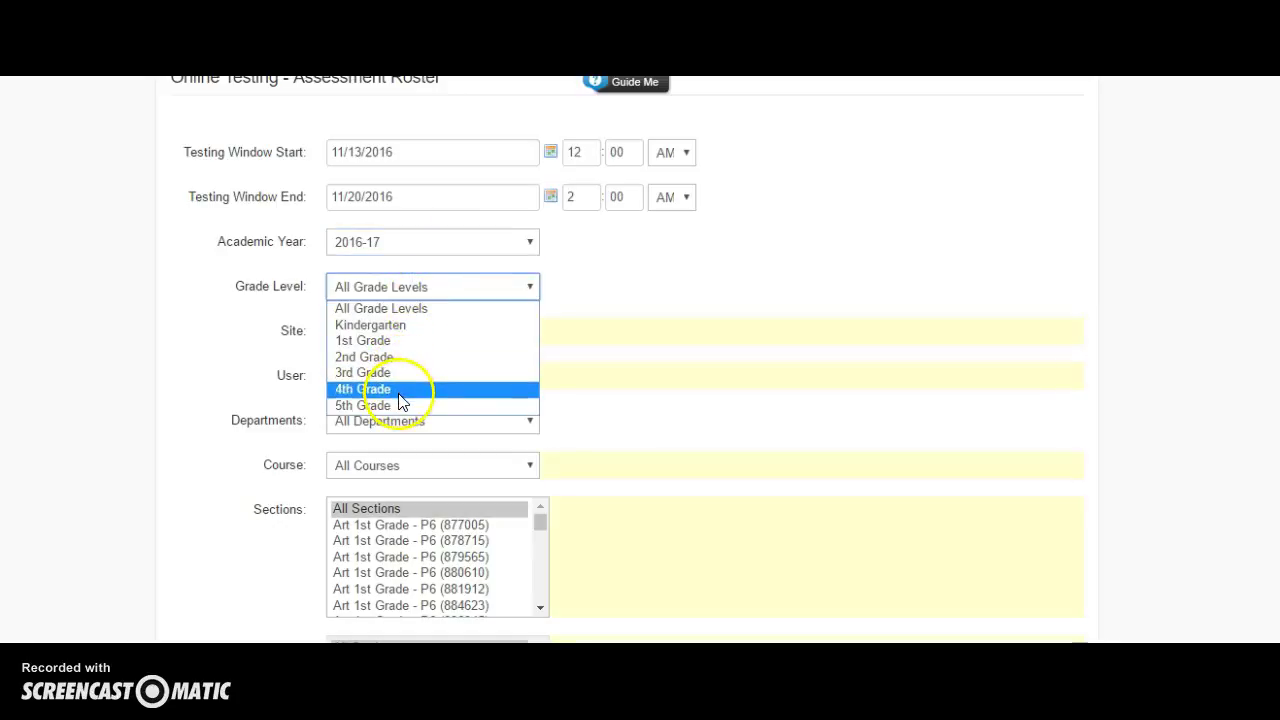
pyautogui.click(404, 389)
pyautogui.click(375, 385)
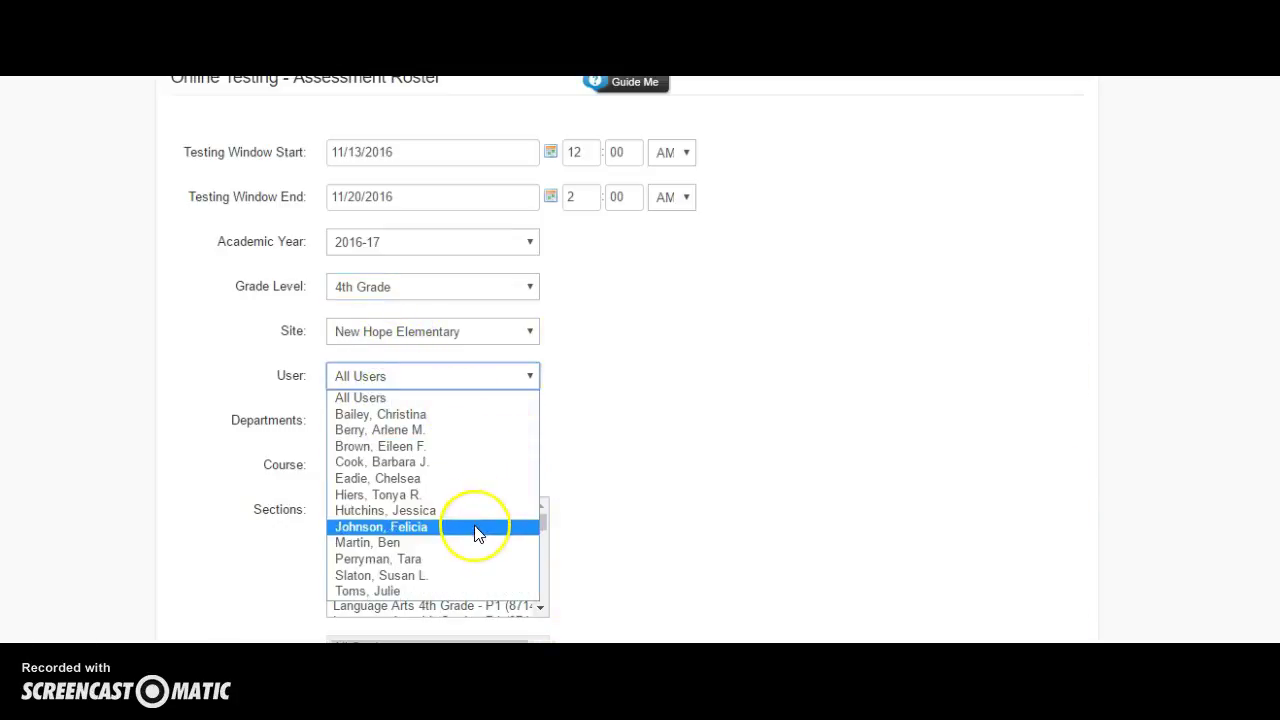
pyautogui.press('p')
pyautogui.click(450, 560)
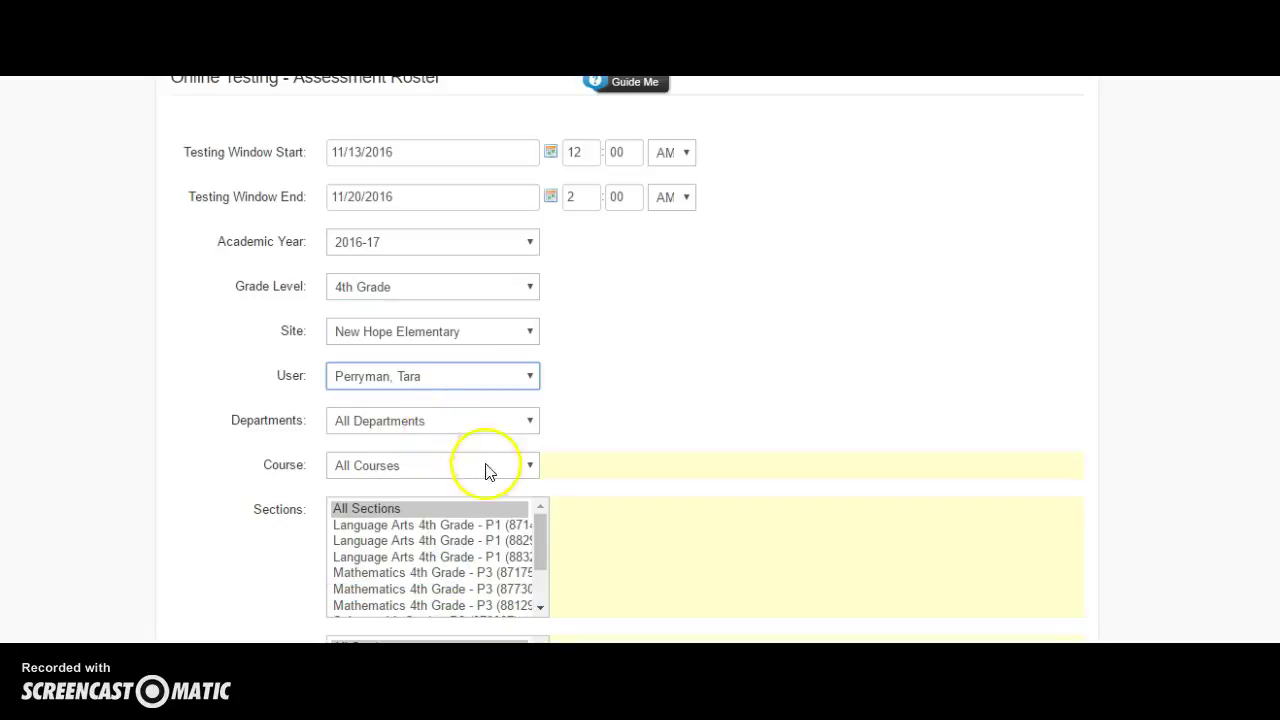
# - Select the Language Arts 4th Grade - P1 sections 871488 and 883246 for the roster
pyautogui.click(502, 530)
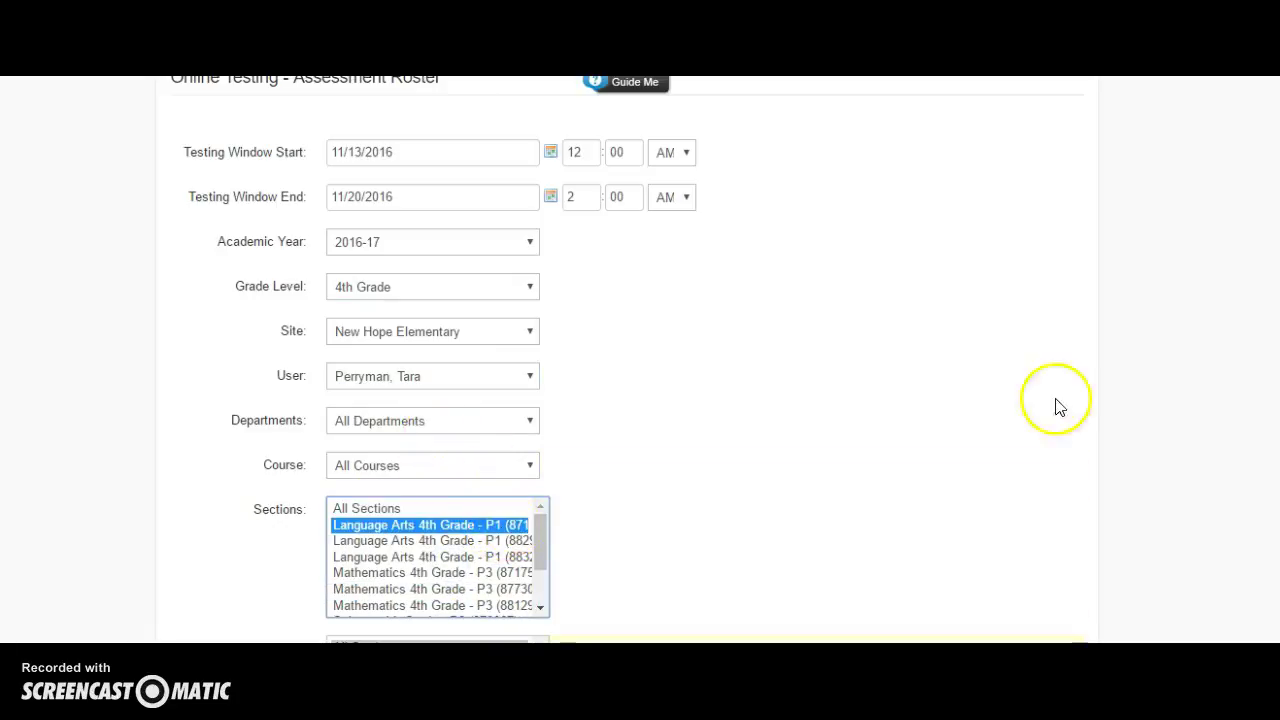
pyautogui.scroll(-2, 1054, 406)
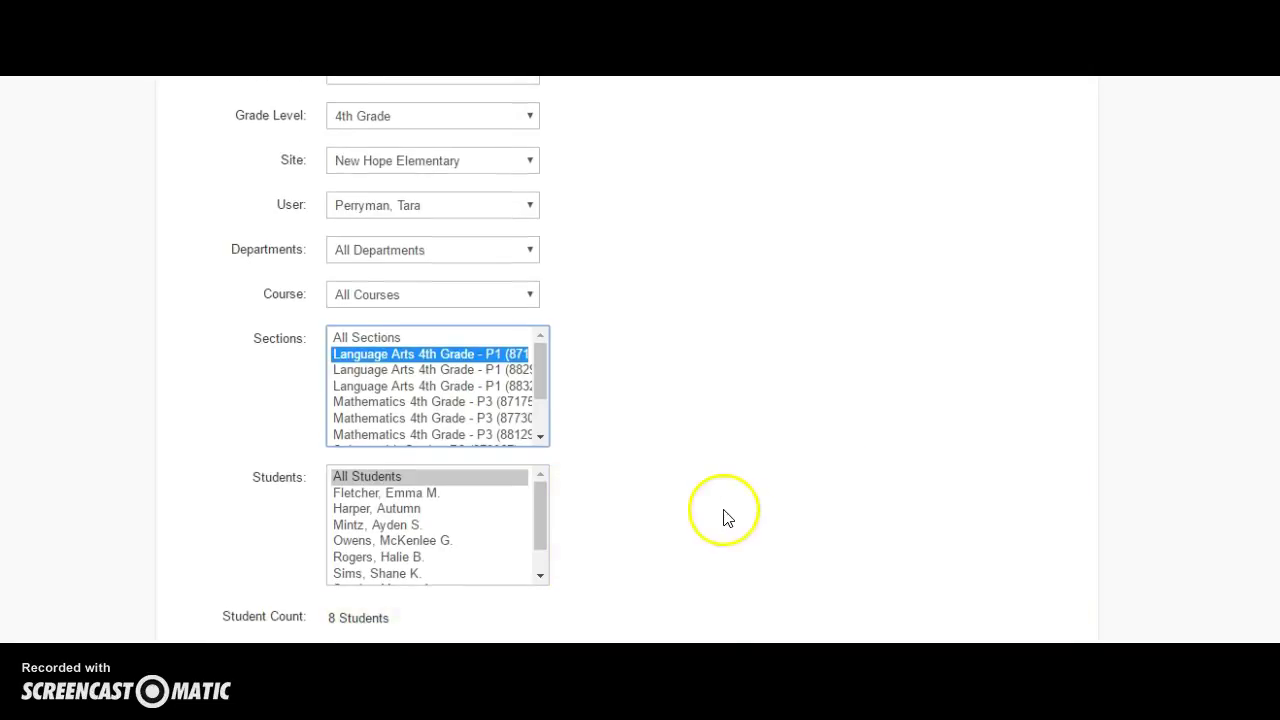
pyautogui.keyDown('ctrl'); pyautogui.click(430, 370); pyautogui.keyUp('ctrl')
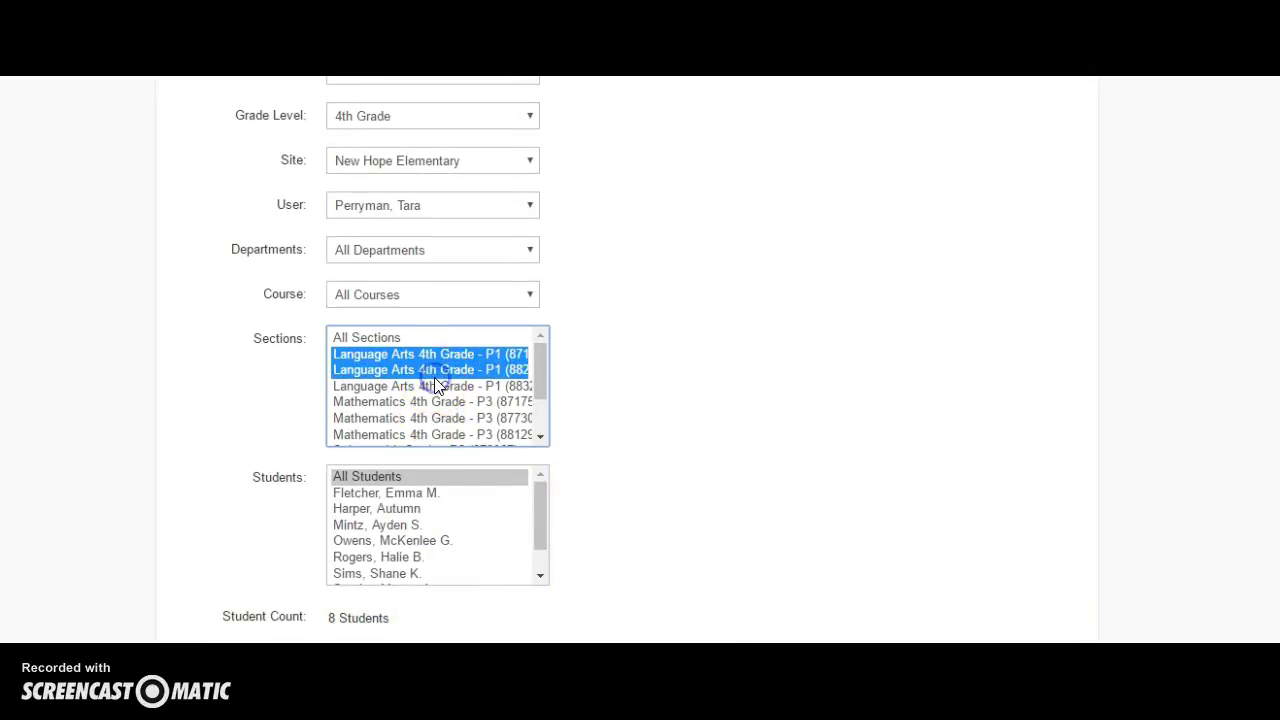
pyautogui.keyDown('ctrl'); pyautogui.click(432, 385); pyautogui.keyUp('ctrl')
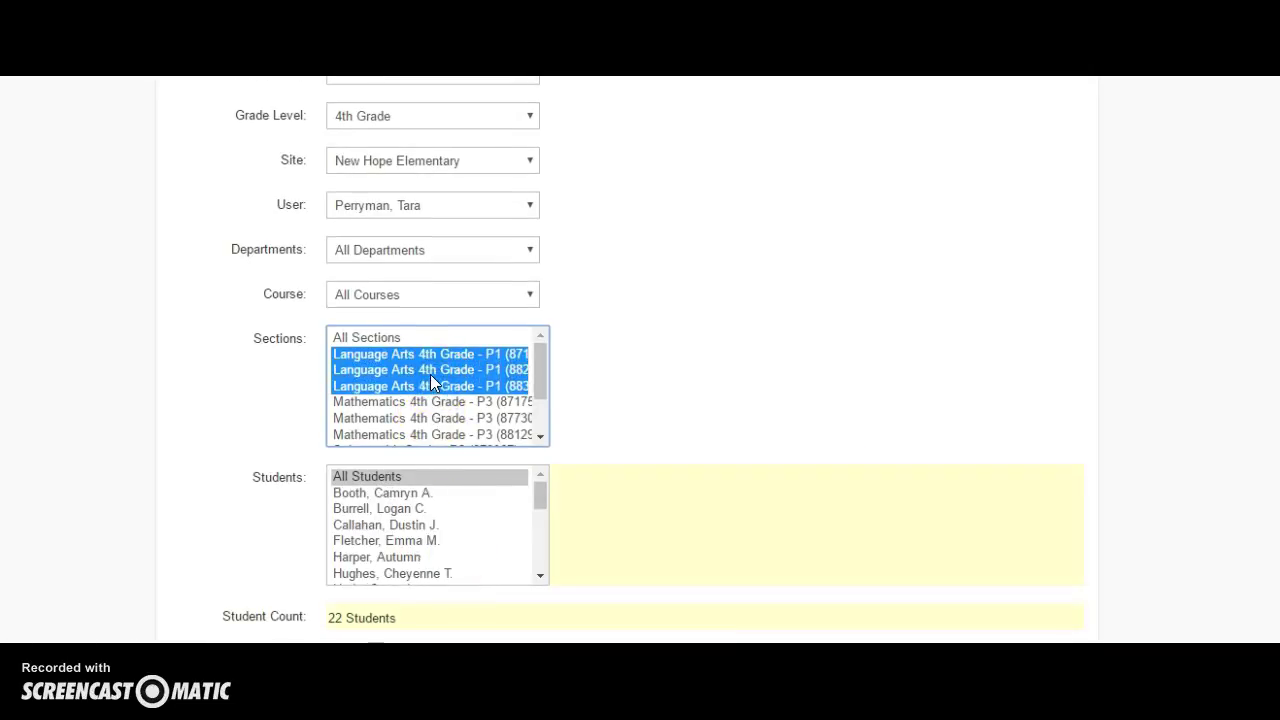
pyautogui.keyDown('ctrl'); pyautogui.click(427, 369); pyautogui.keyUp('ctrl')
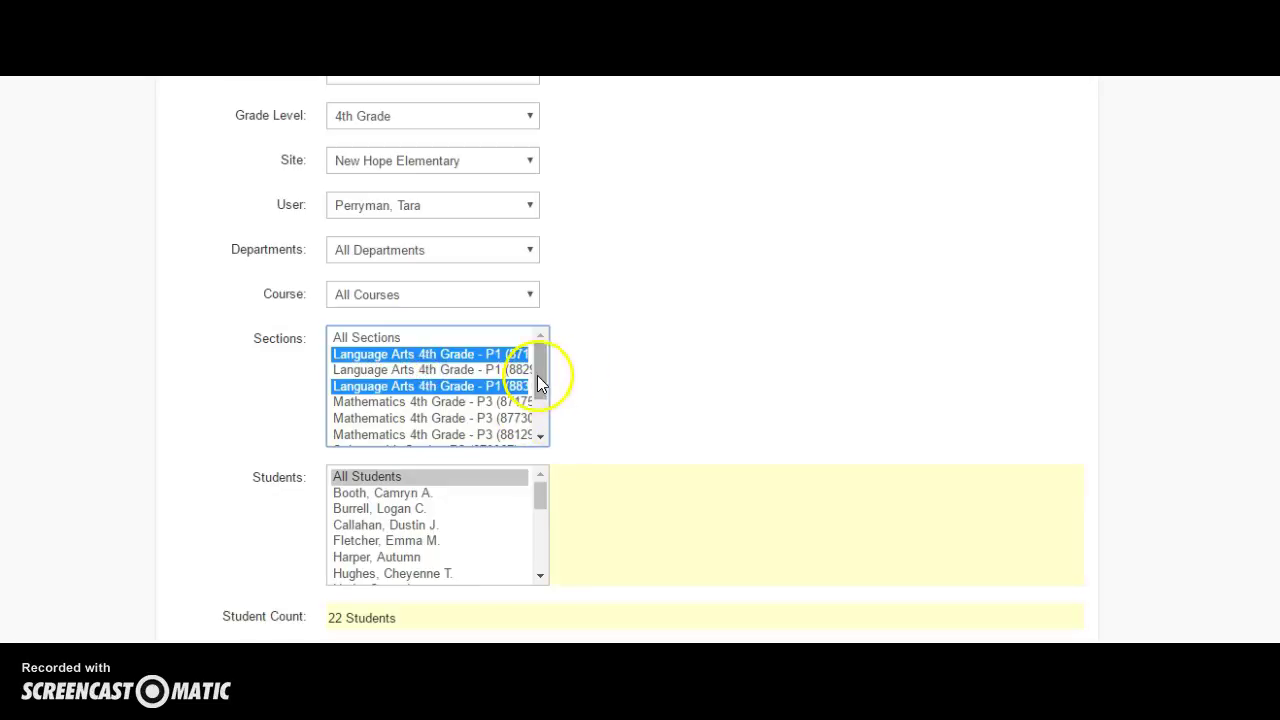
pyautogui.scroll(-1, 627, 351)
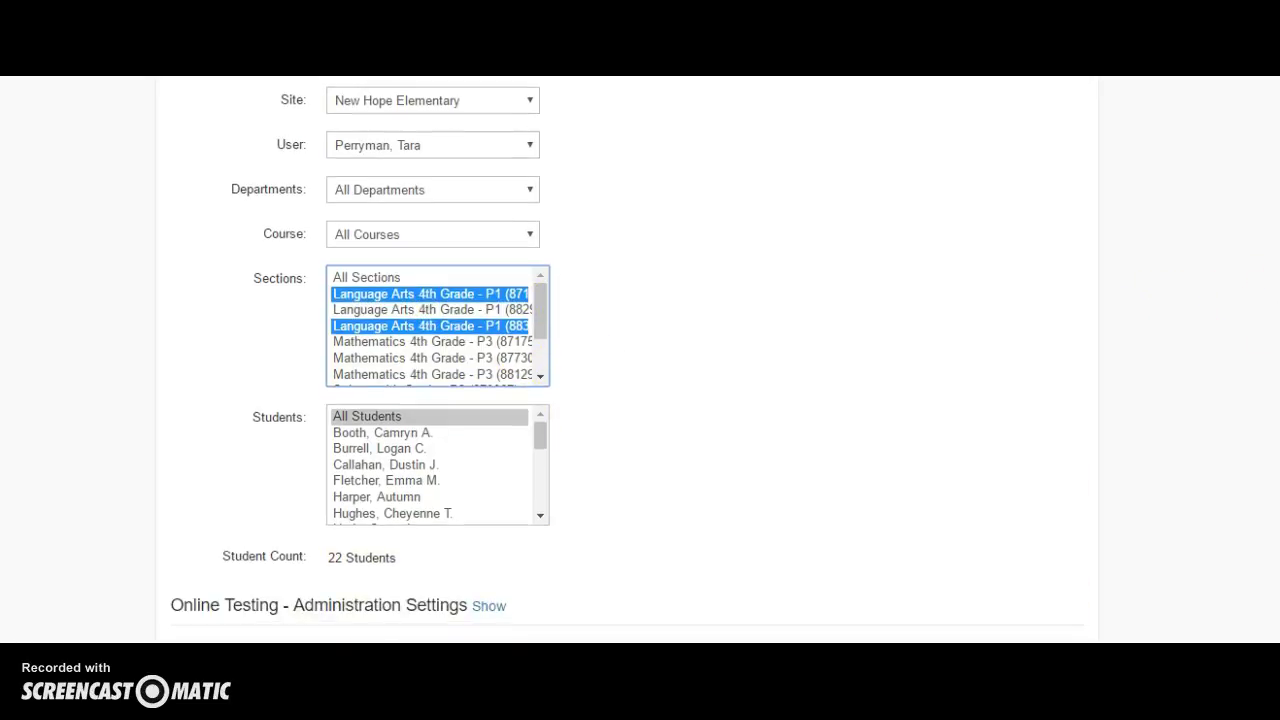
# - Check the roster's testing window and settings, save the roster and look over its entry among the active rosters
pyautogui.scroll(-3, 627, 360)
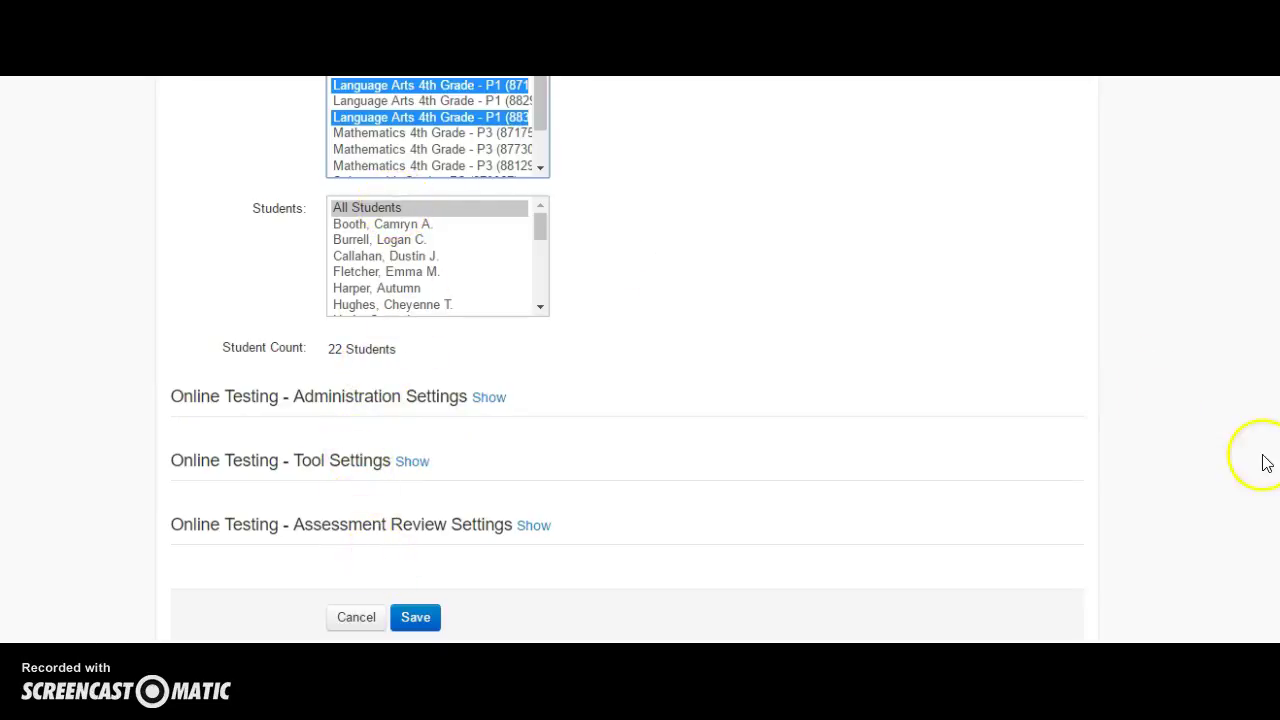
pyautogui.scroll(5, 640, 360)
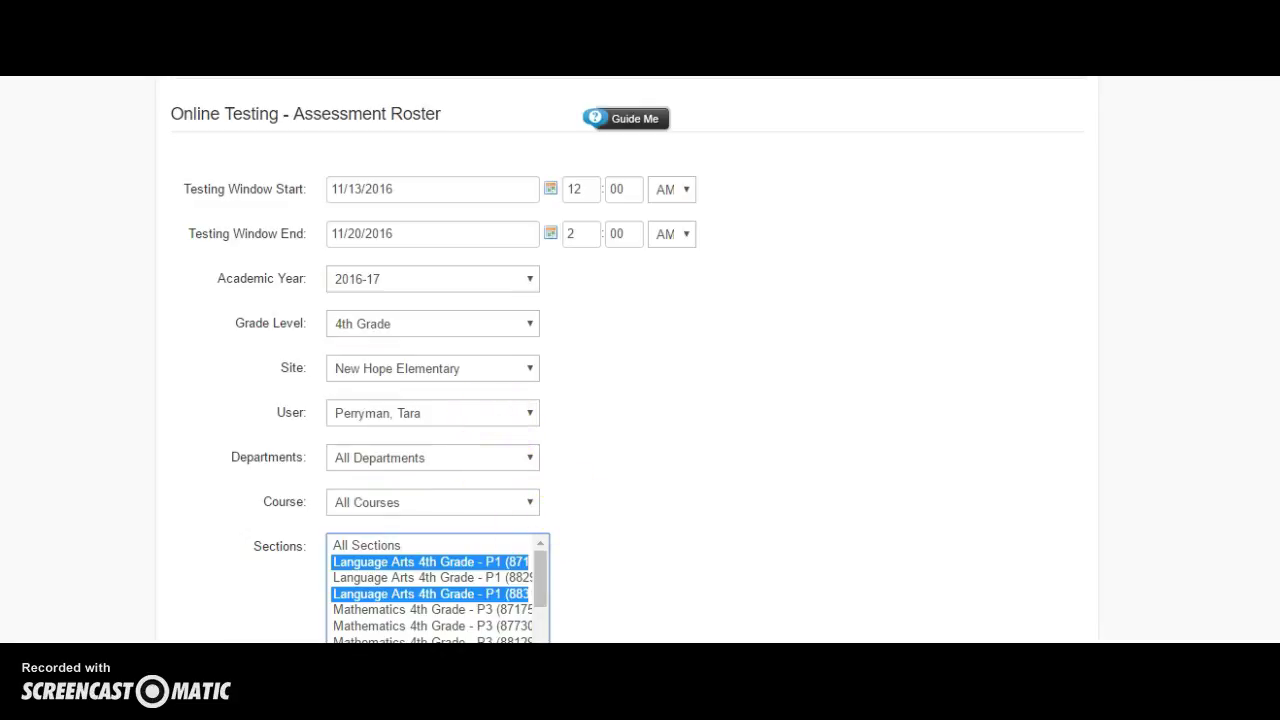
pyautogui.scroll(-5, 640, 360)
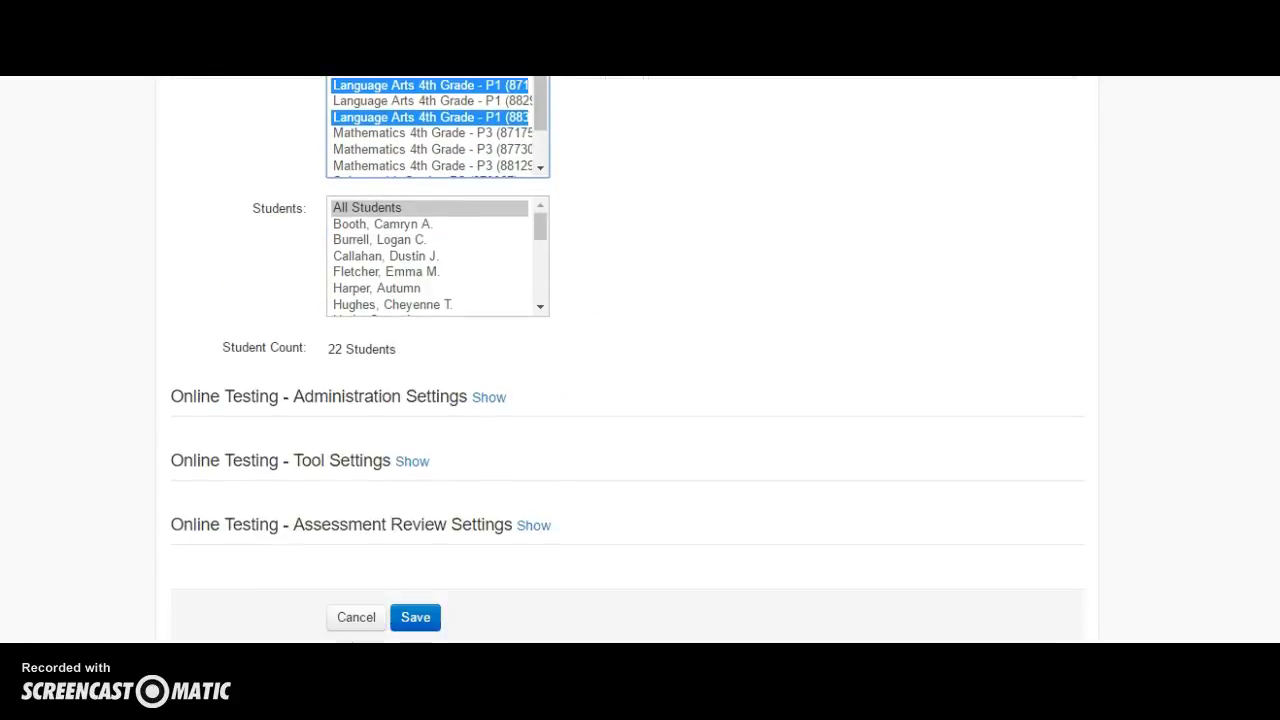
pyautogui.click(415, 628)
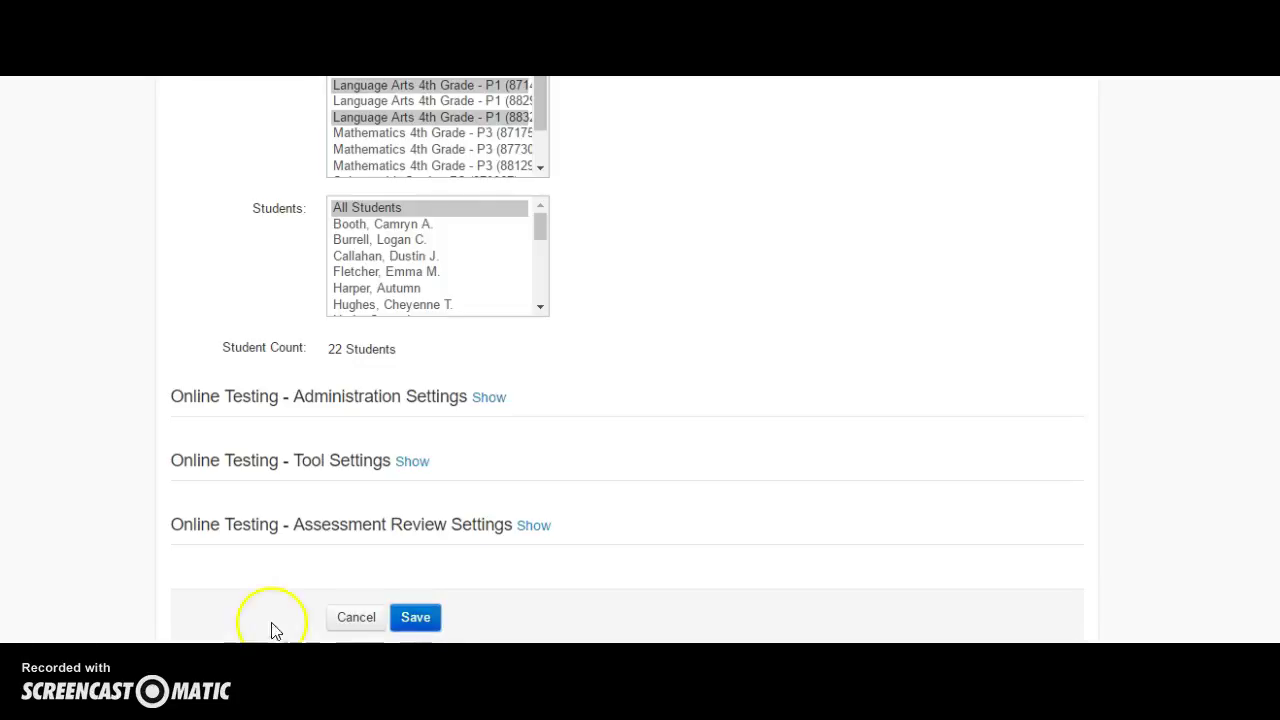
pyautogui.click(400, 612)
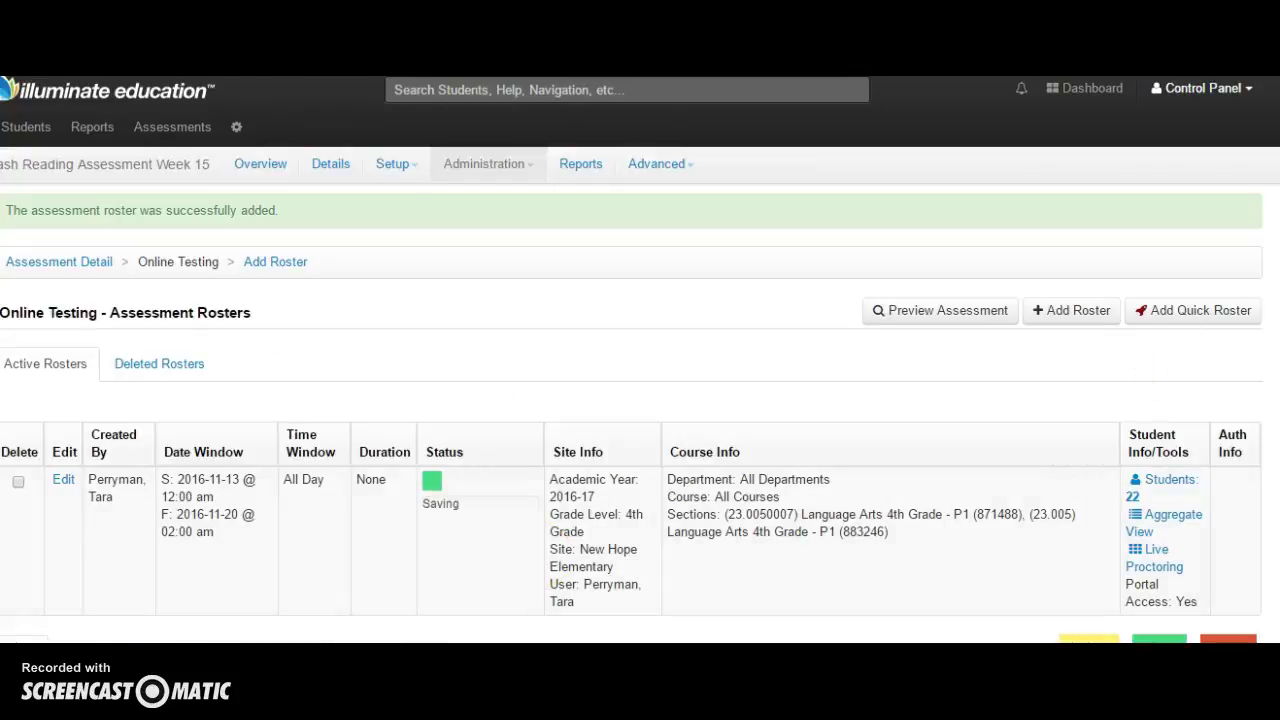
pyautogui.scroll(-2, 640, 360)
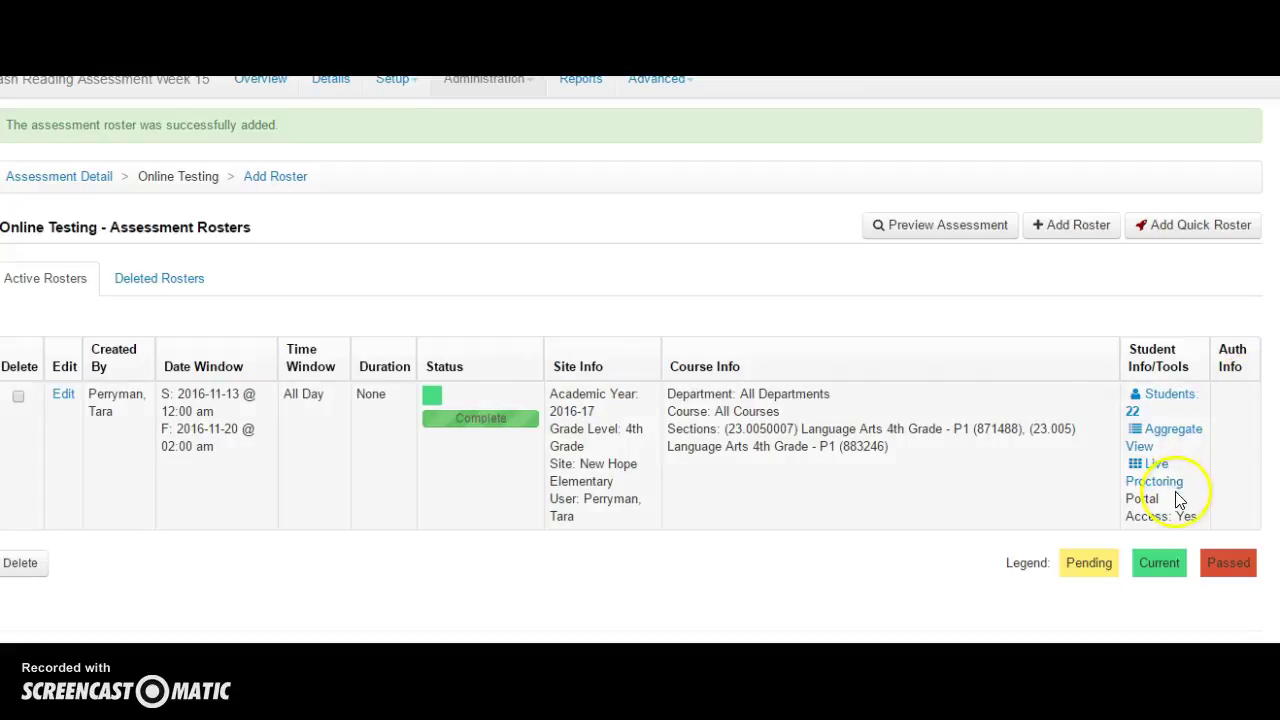
pyautogui.scroll(1, 640, 360)
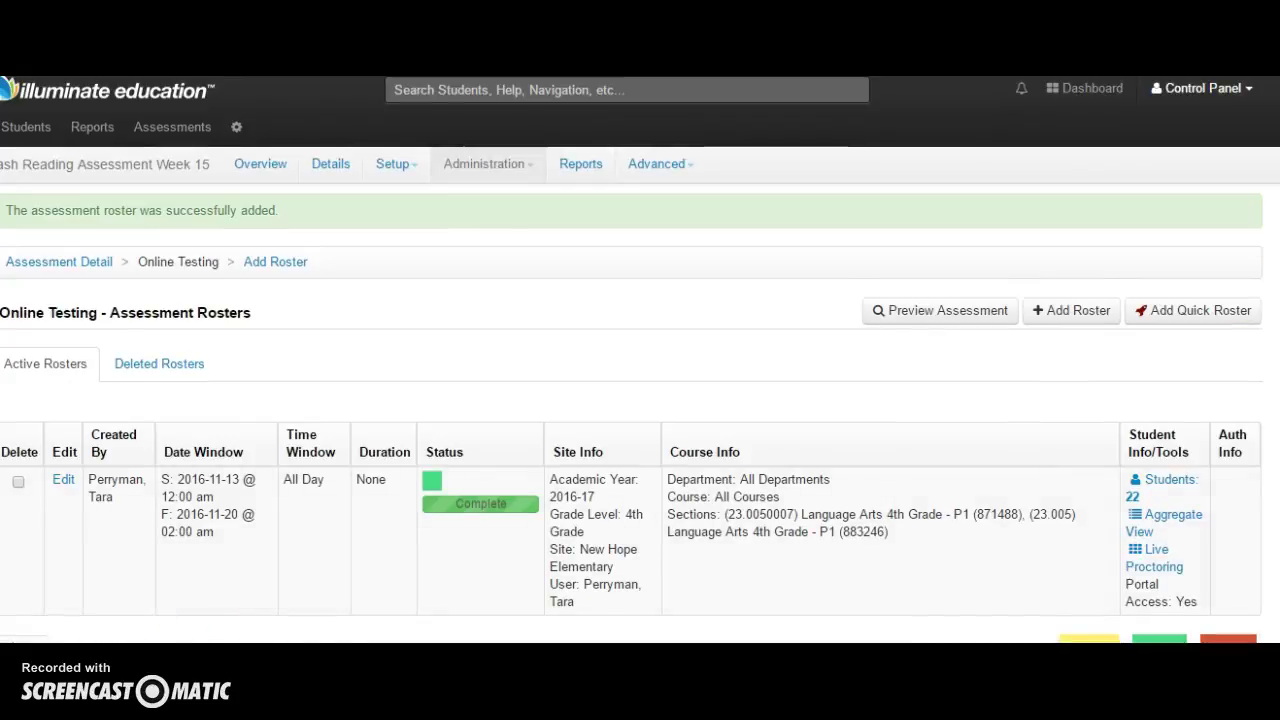
# - Add a quick roster to the assessment and examine its access code and student tools
pyautogui.click(1168, 338)
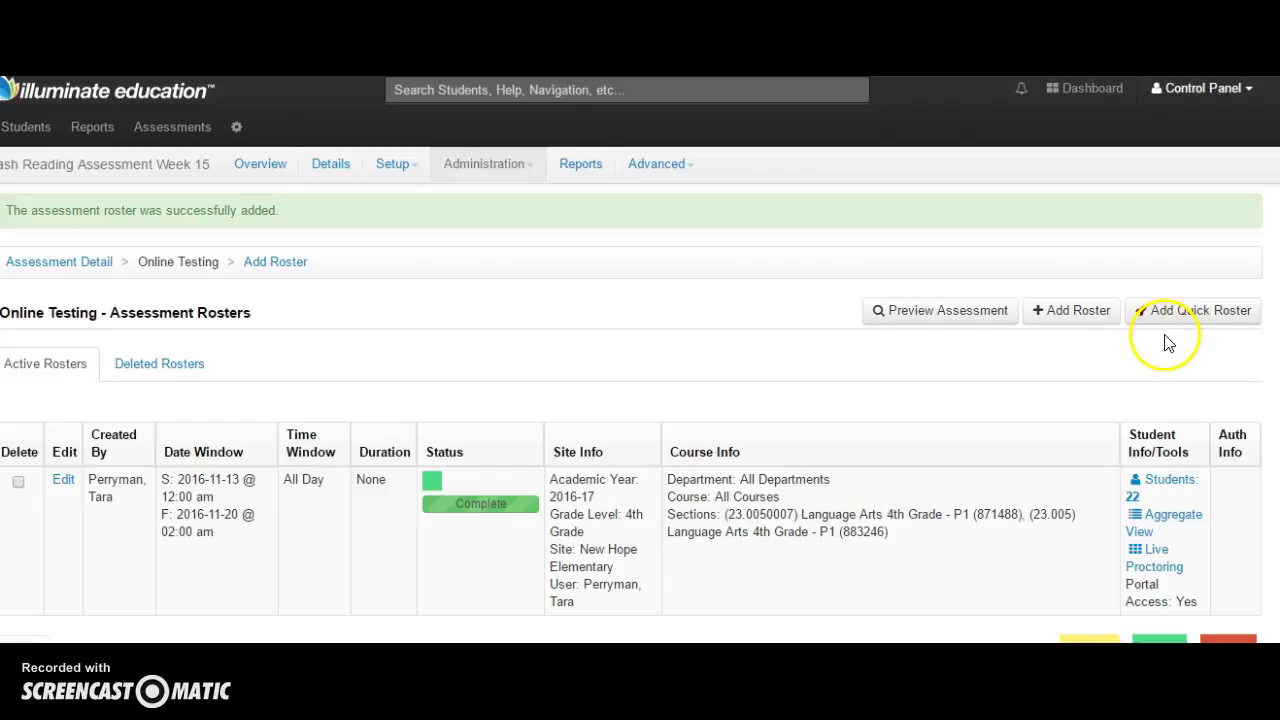
pyautogui.click(1171, 316)
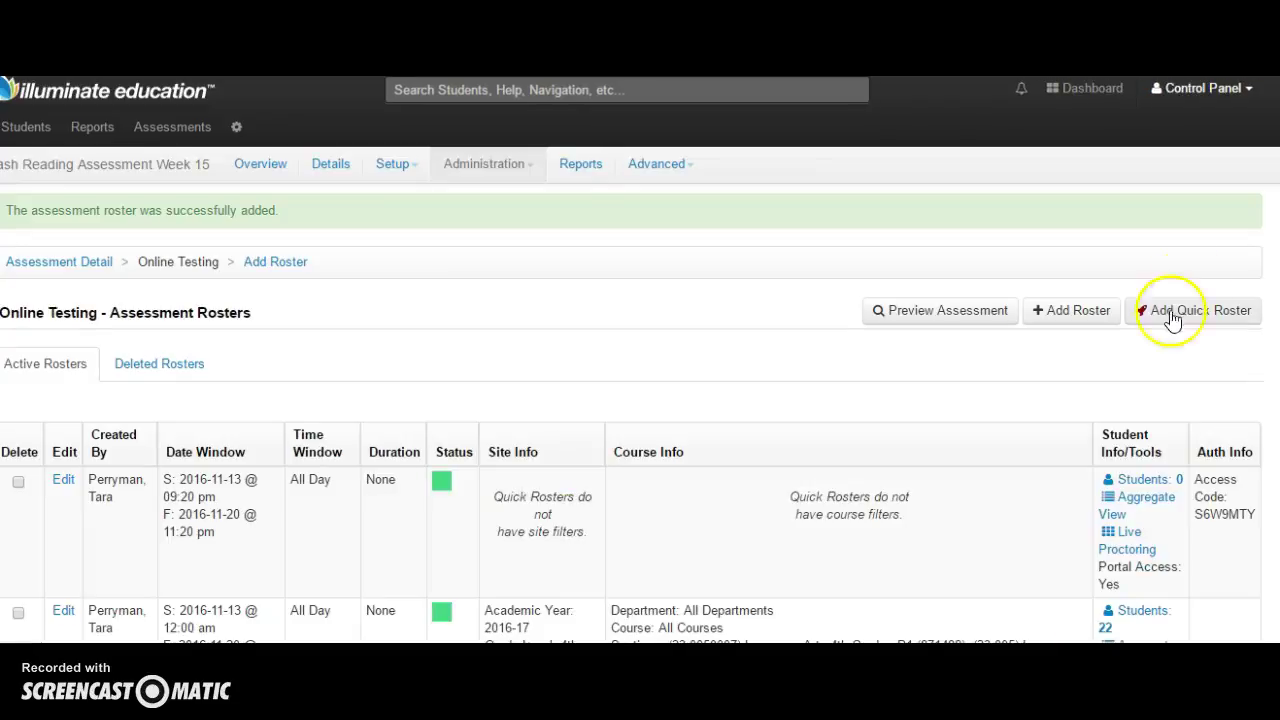
pyautogui.scroll(-2, 1277, 330)
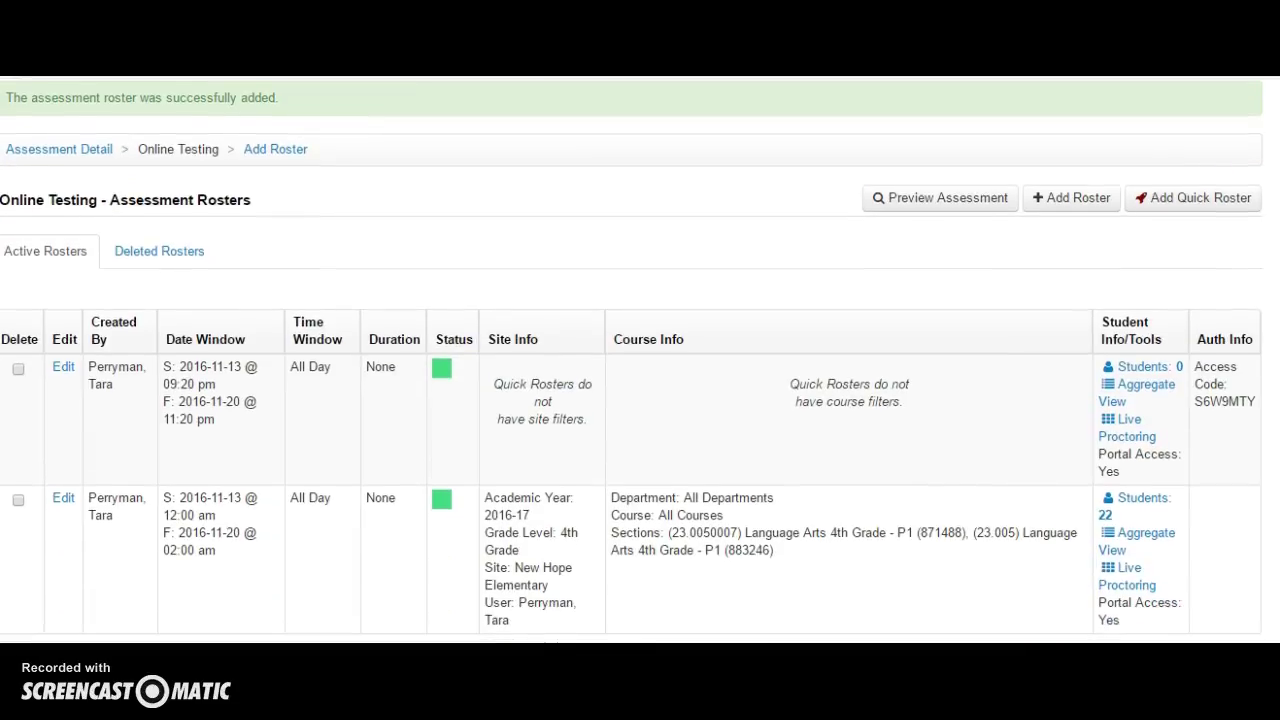
pyautogui.scroll(-1, 1277, 330)
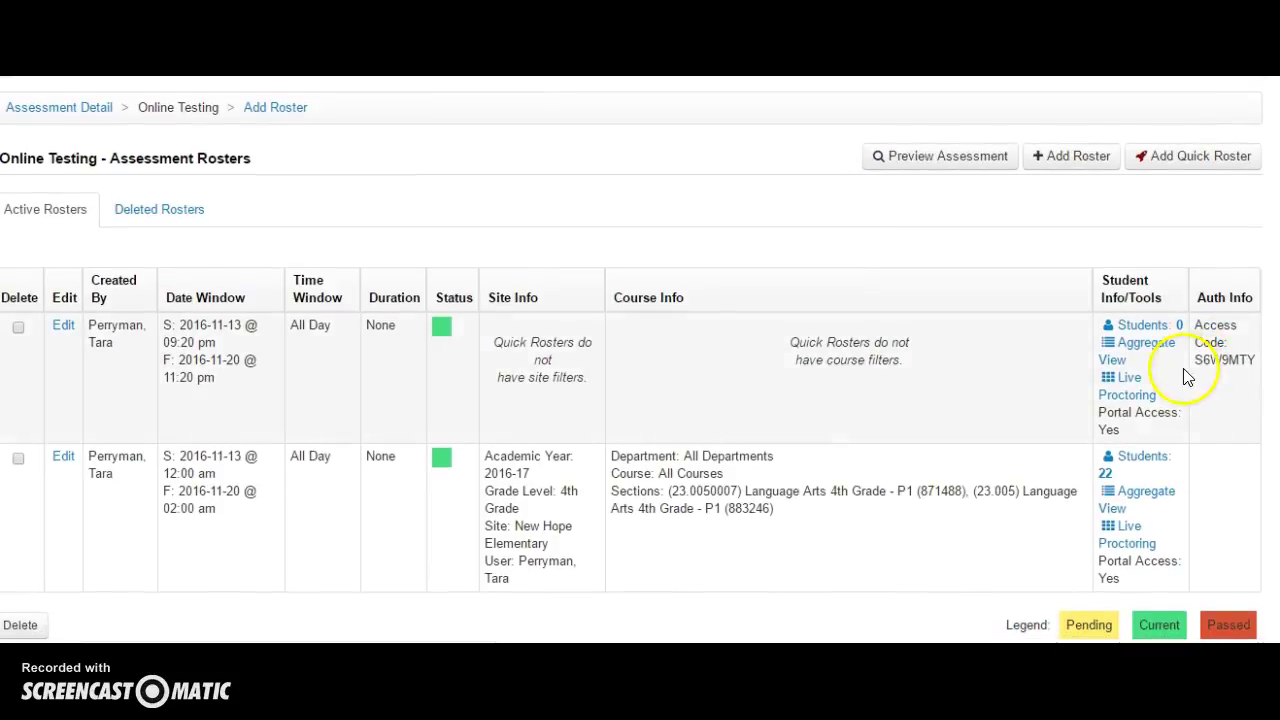